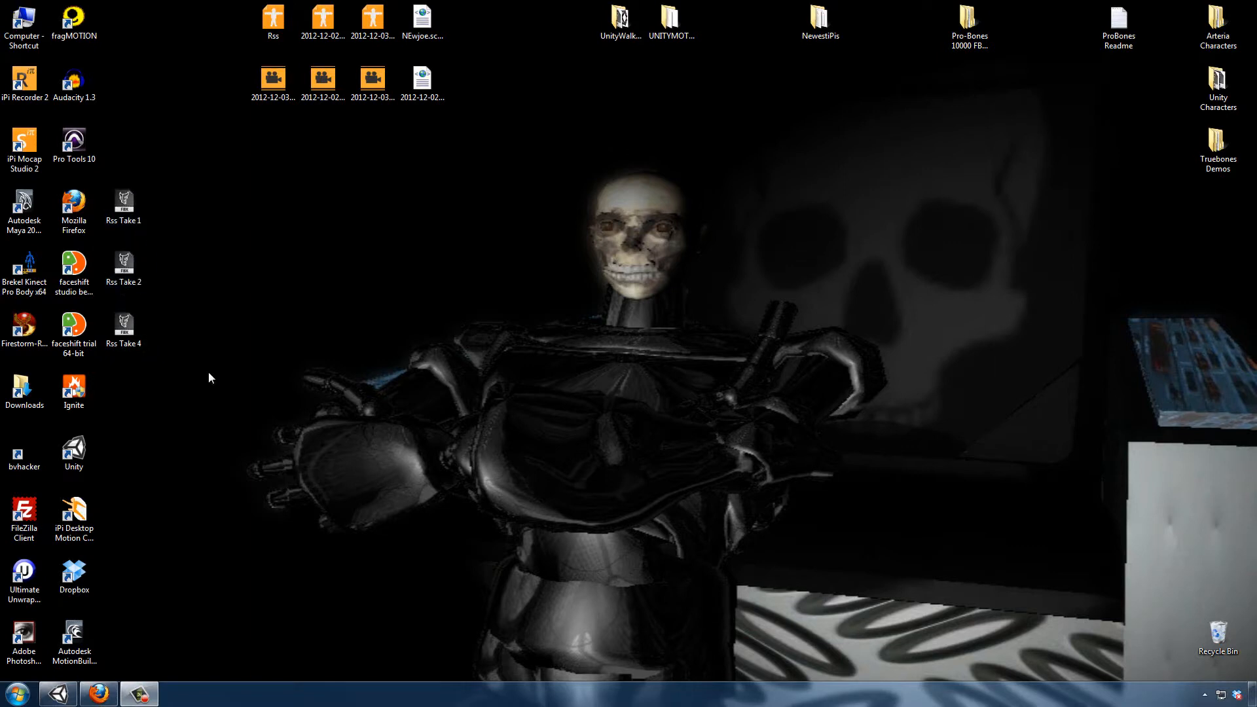
Step: Switch to Unity and import the Rss Take 1, Rss Take 2 and Rss Take 4 FBX files from the desktop into Assets
click(59, 693)
drag(104, 370, 301, 460)
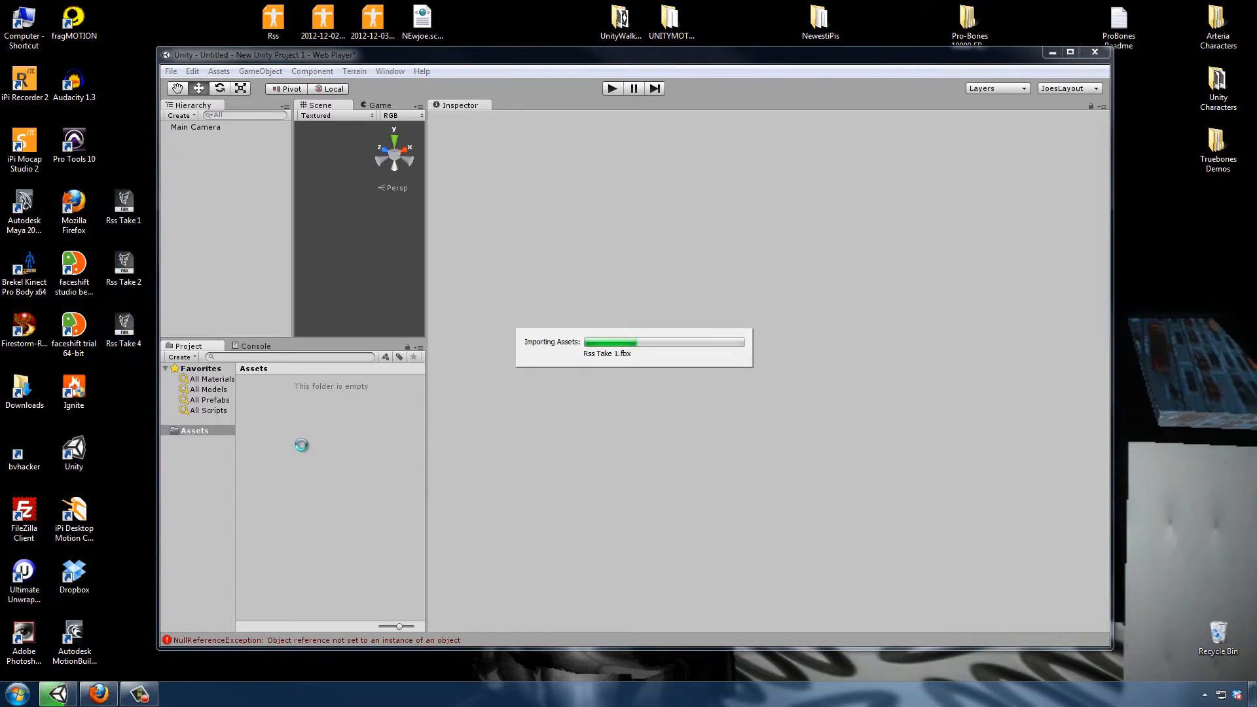
Step: Set Rss Take 1's rig root node to iPiMocap:Hips and its animation type to Humanoid, and apply the import settings
click(275, 411)
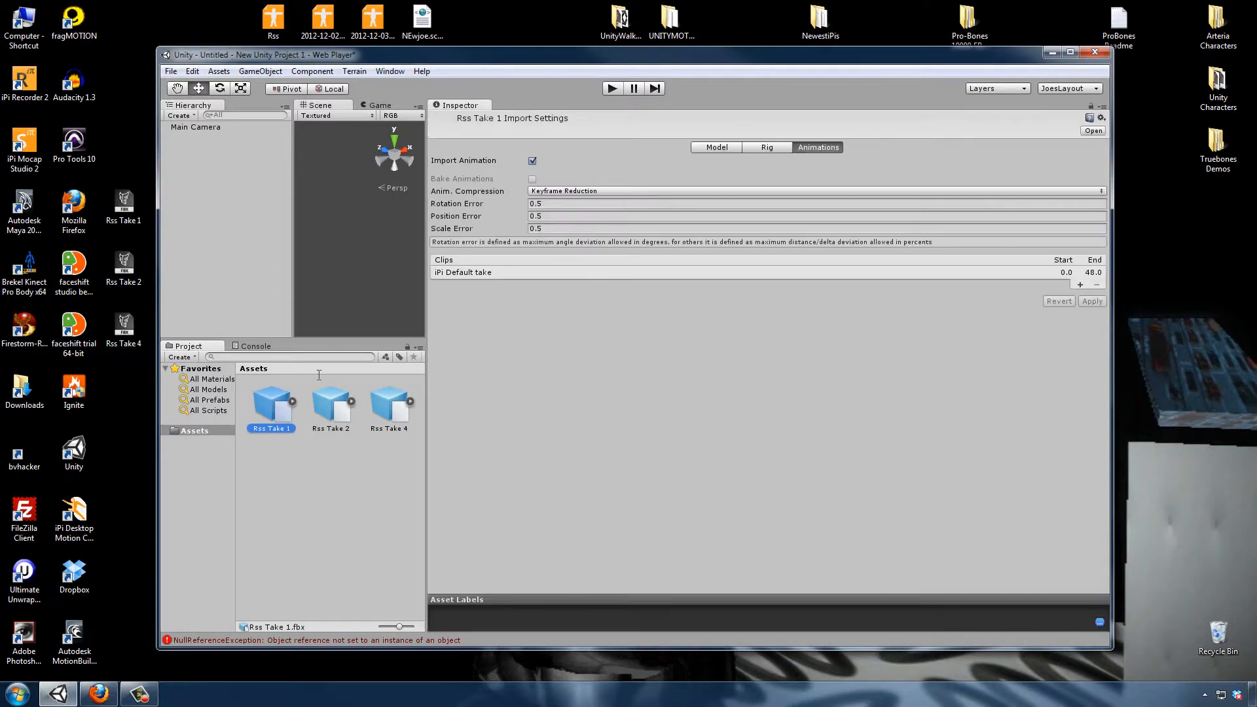
click(773, 150)
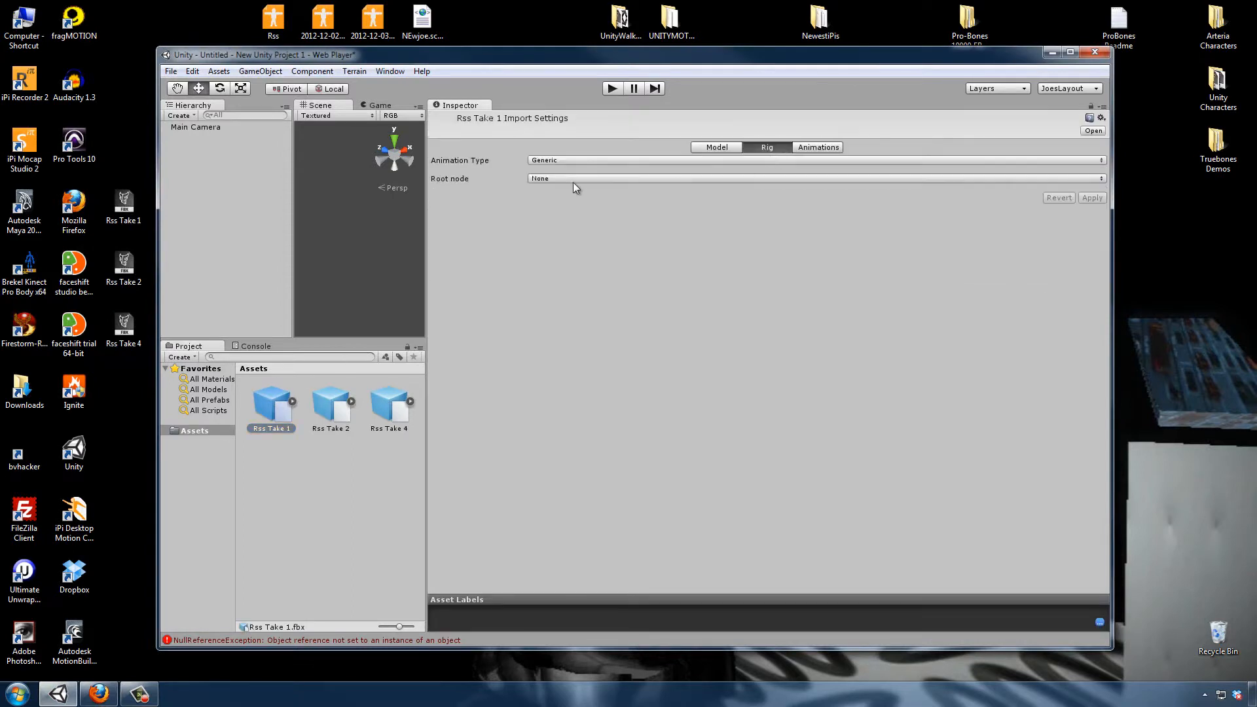
click(573, 180)
click(562, 207)
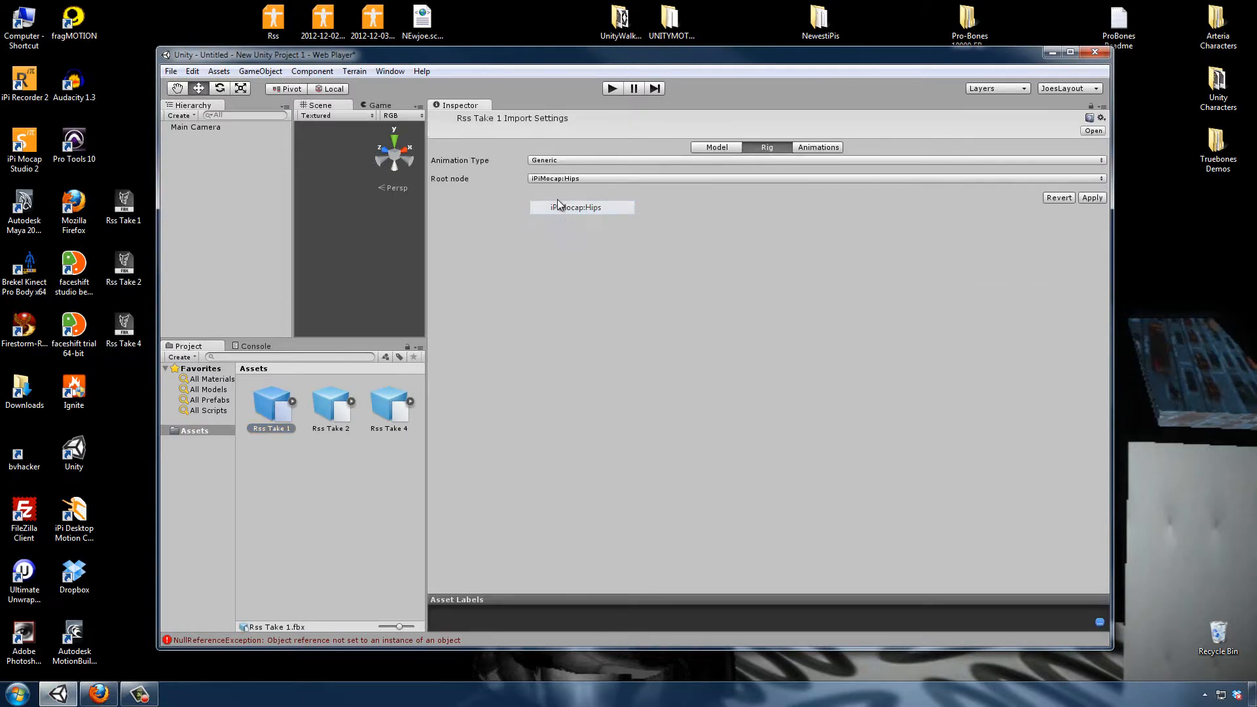
click(563, 163)
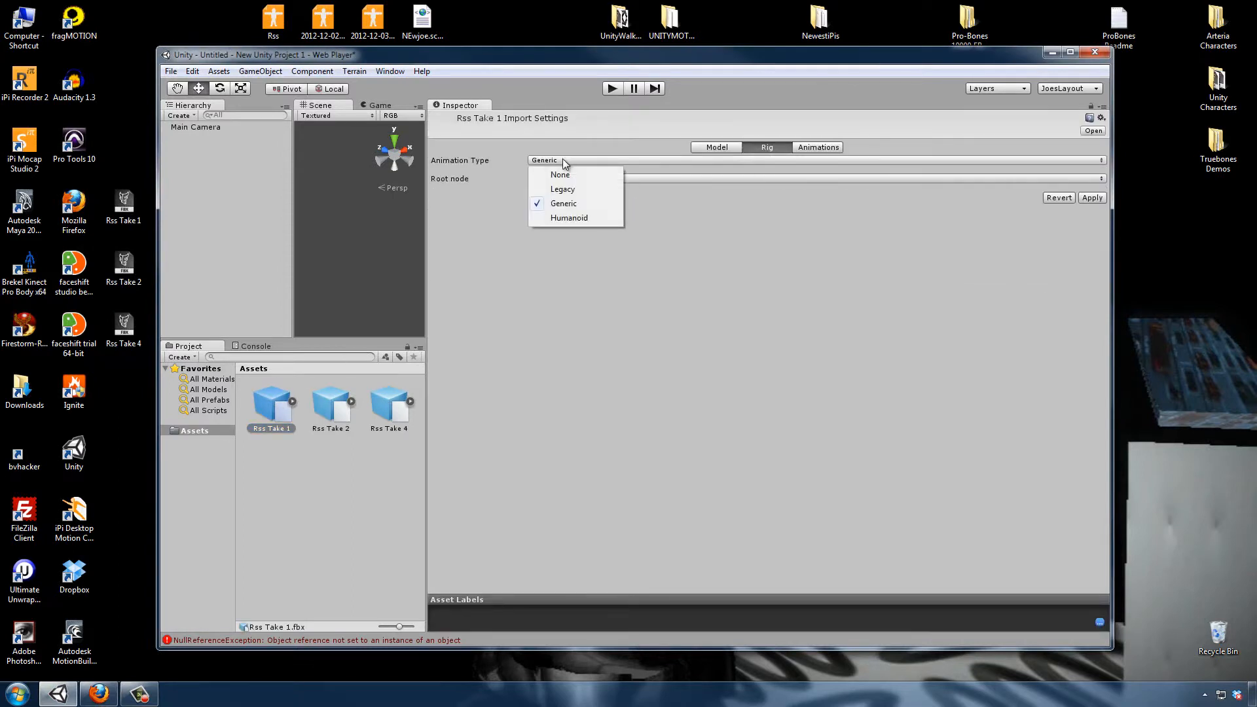
click(560, 217)
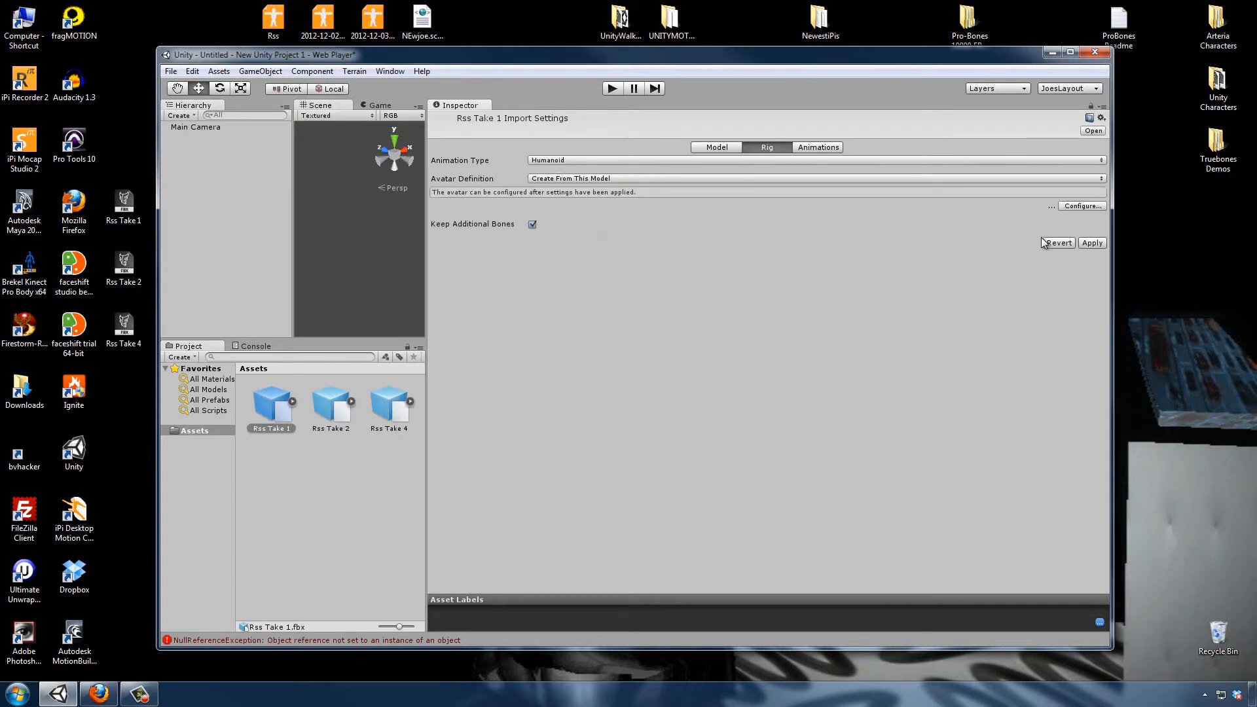
click(1089, 243)
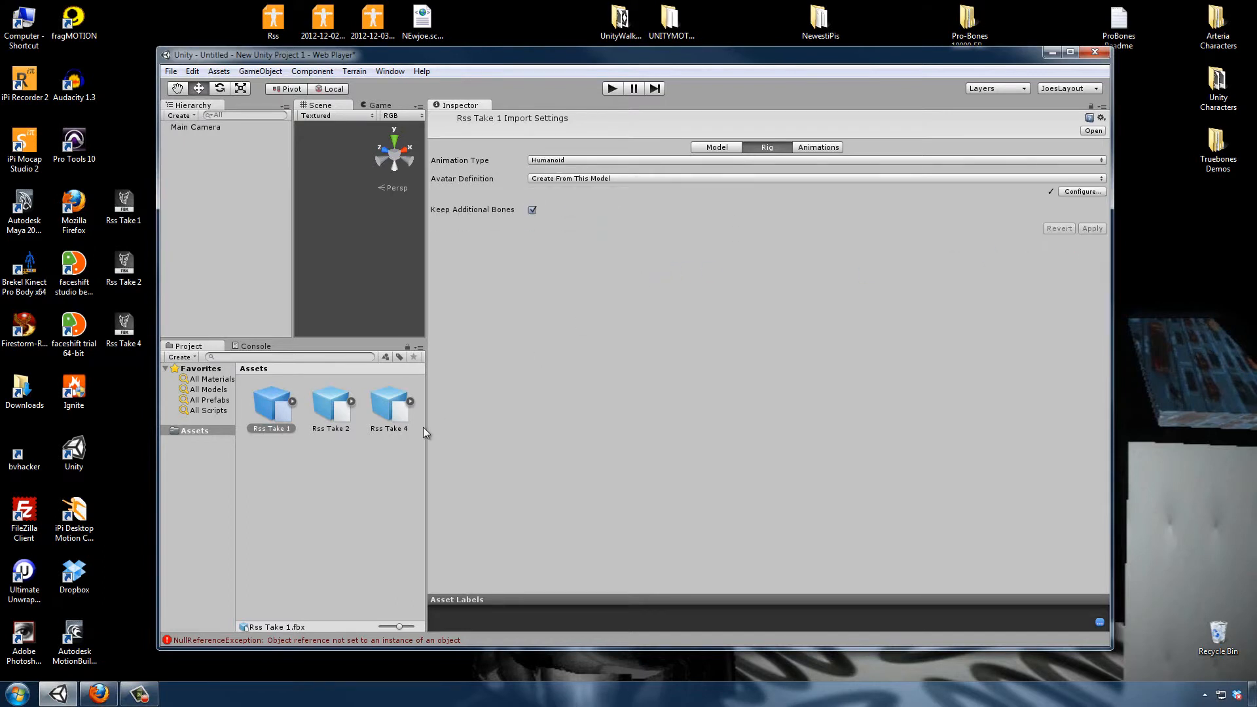
Step: Set Rss Take 2's rig root node to iPiMocap:Hips and its animation type to Humanoid, and apply the import settings
click(326, 413)
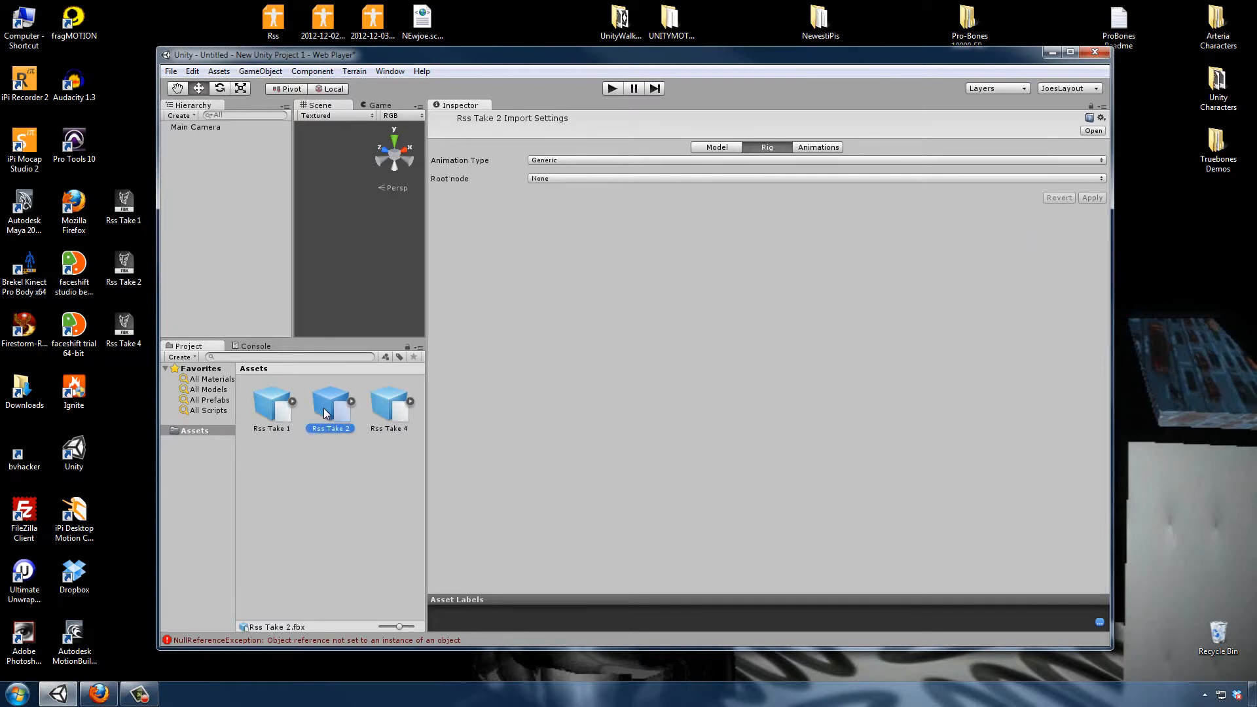
click(536, 179)
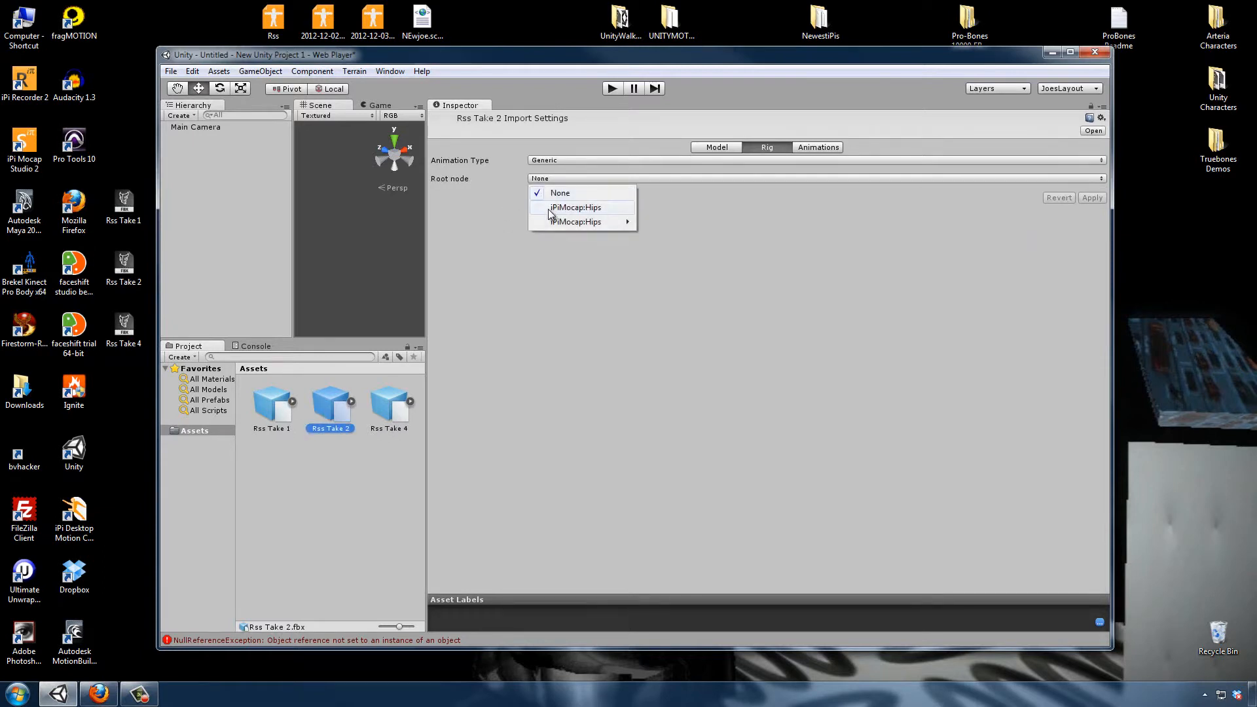
click(554, 206)
click(554, 164)
click(553, 210)
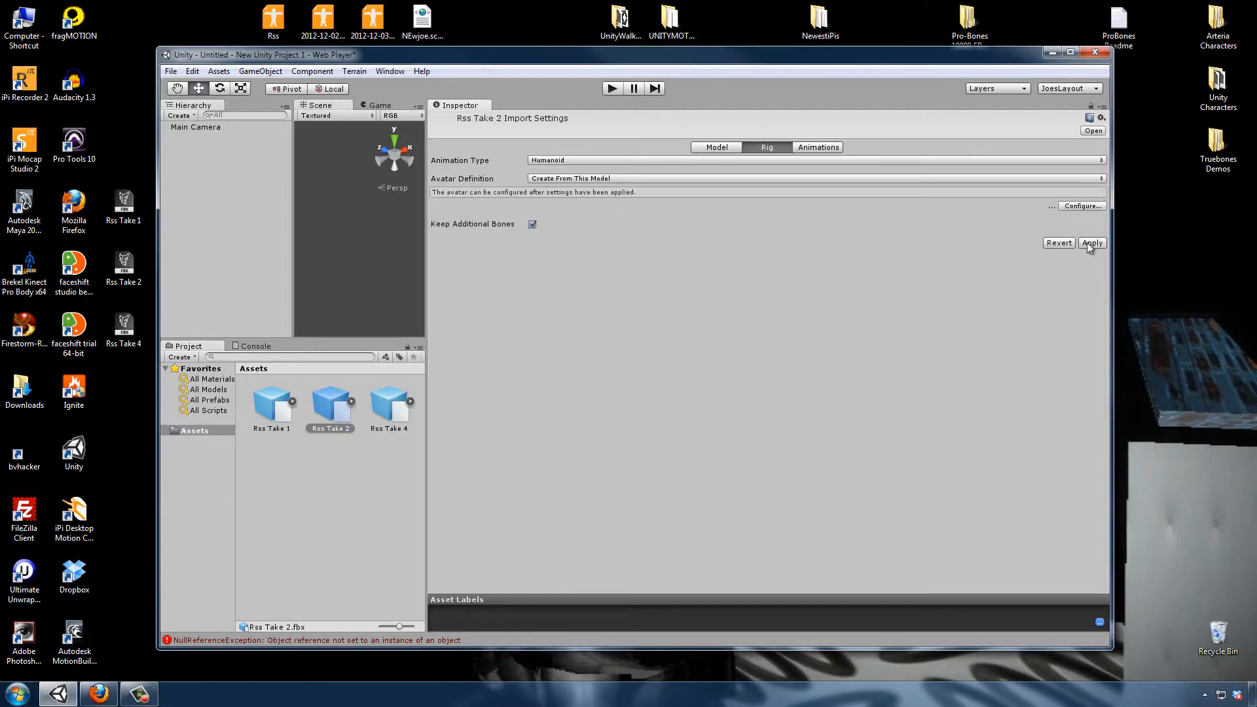
click(1091, 244)
Step: Set Rss Take 4's rig root node to iPiMocap:Hips and its animation type to Humanoid, and apply the import settings
click(392, 406)
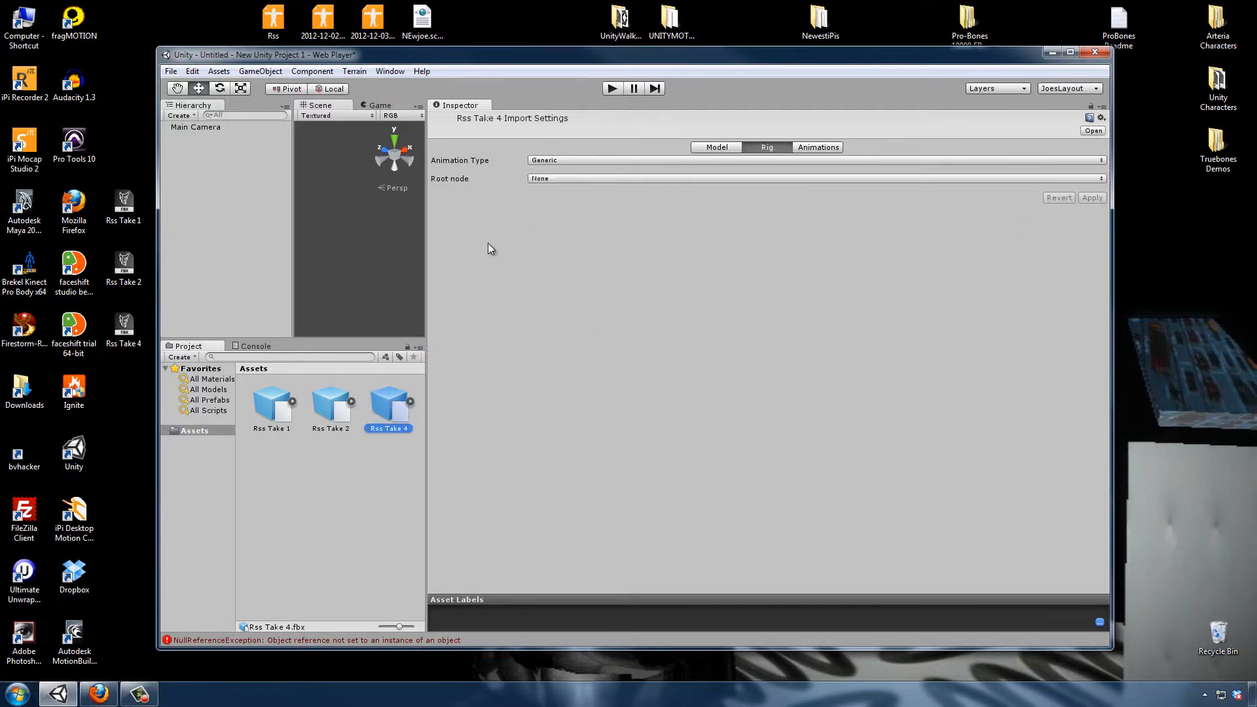
click(535, 178)
click(557, 208)
click(562, 163)
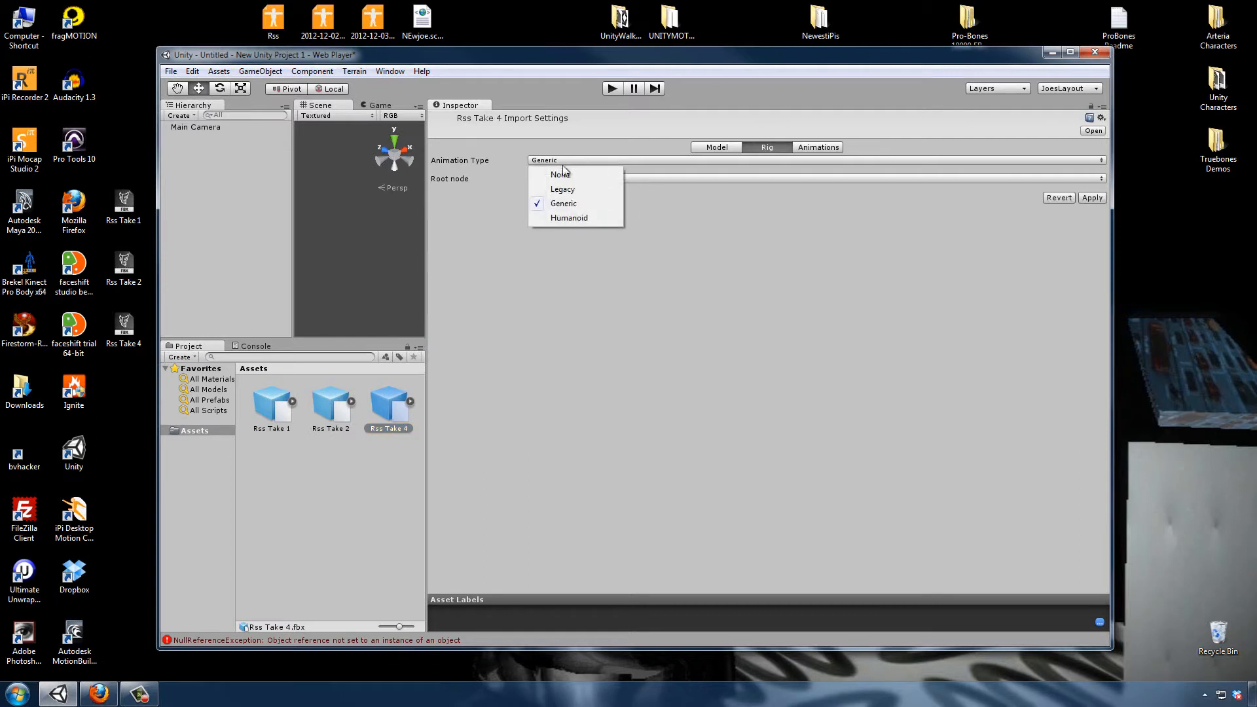
click(564, 218)
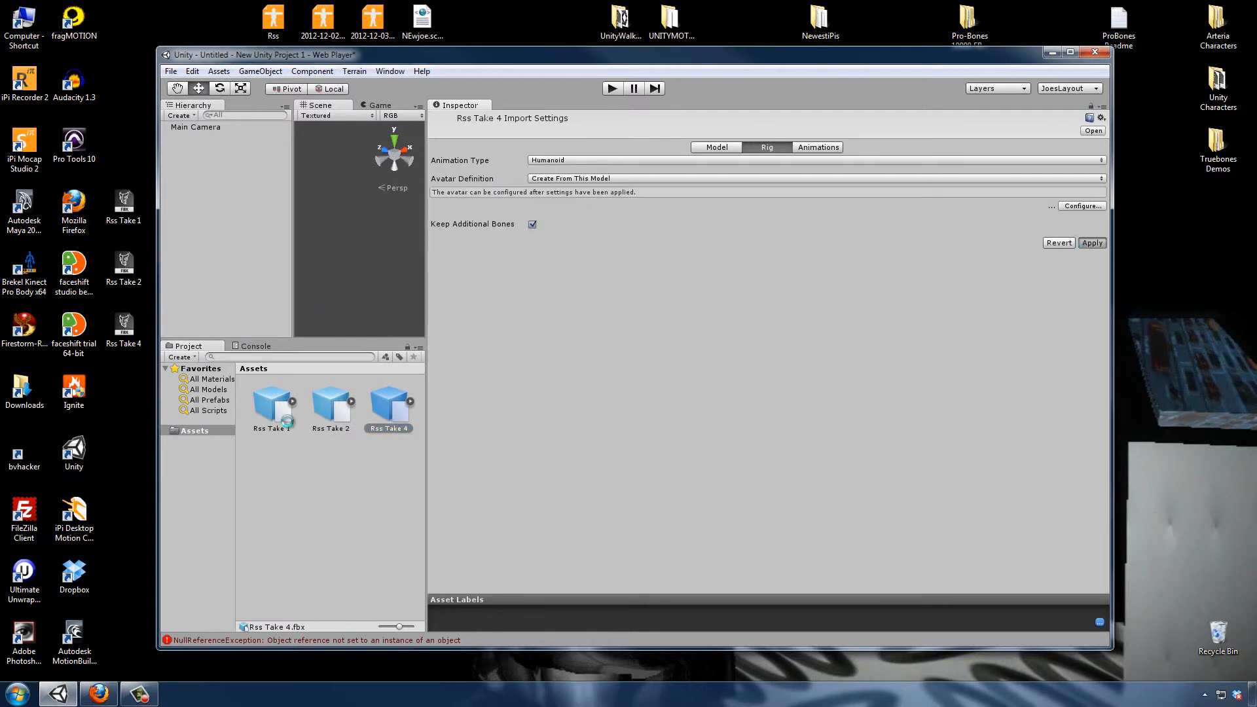
Step: Open the iPi Default take clip in Rss Take 1's animation import settings and play it in the preview
click(266, 407)
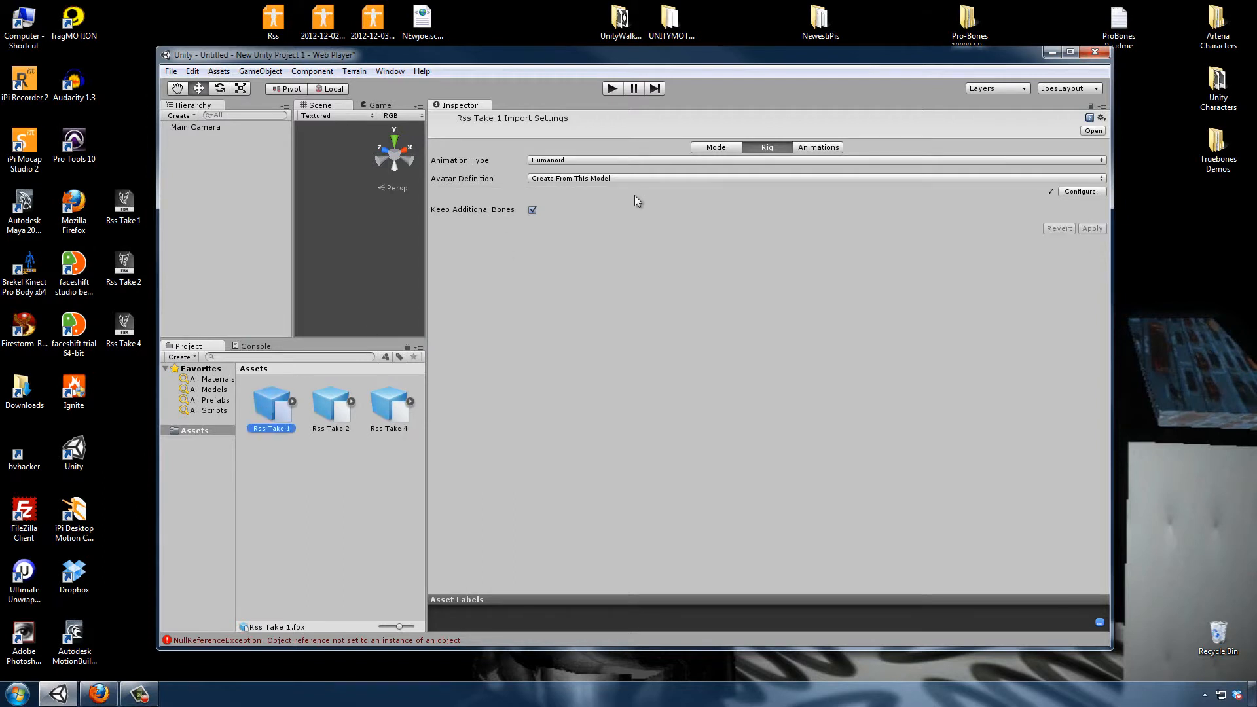
click(818, 147)
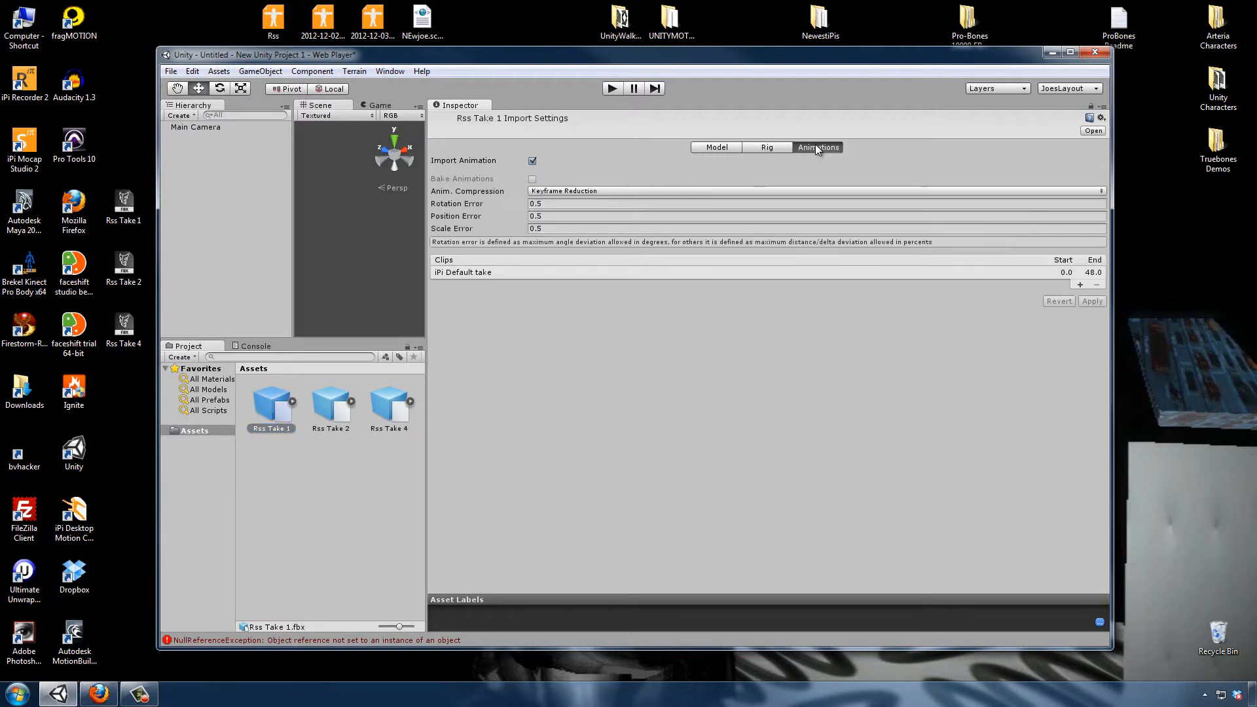
click(484, 273)
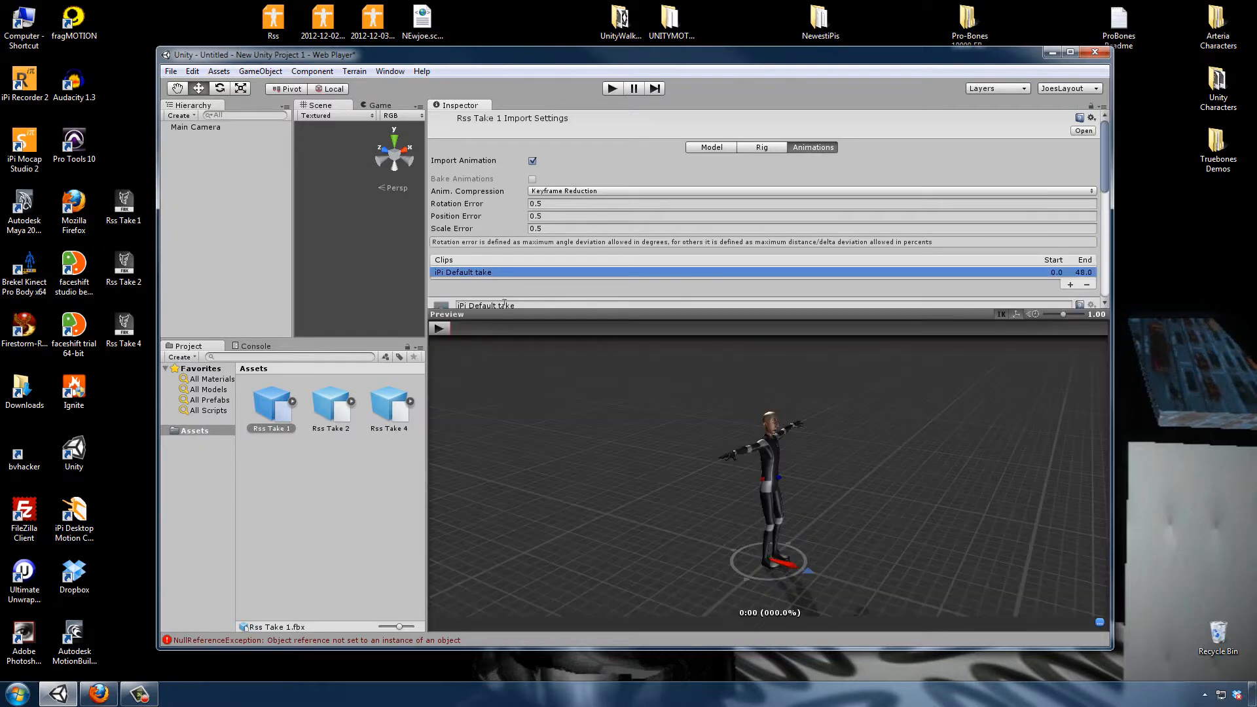
drag(504, 314, 561, 106)
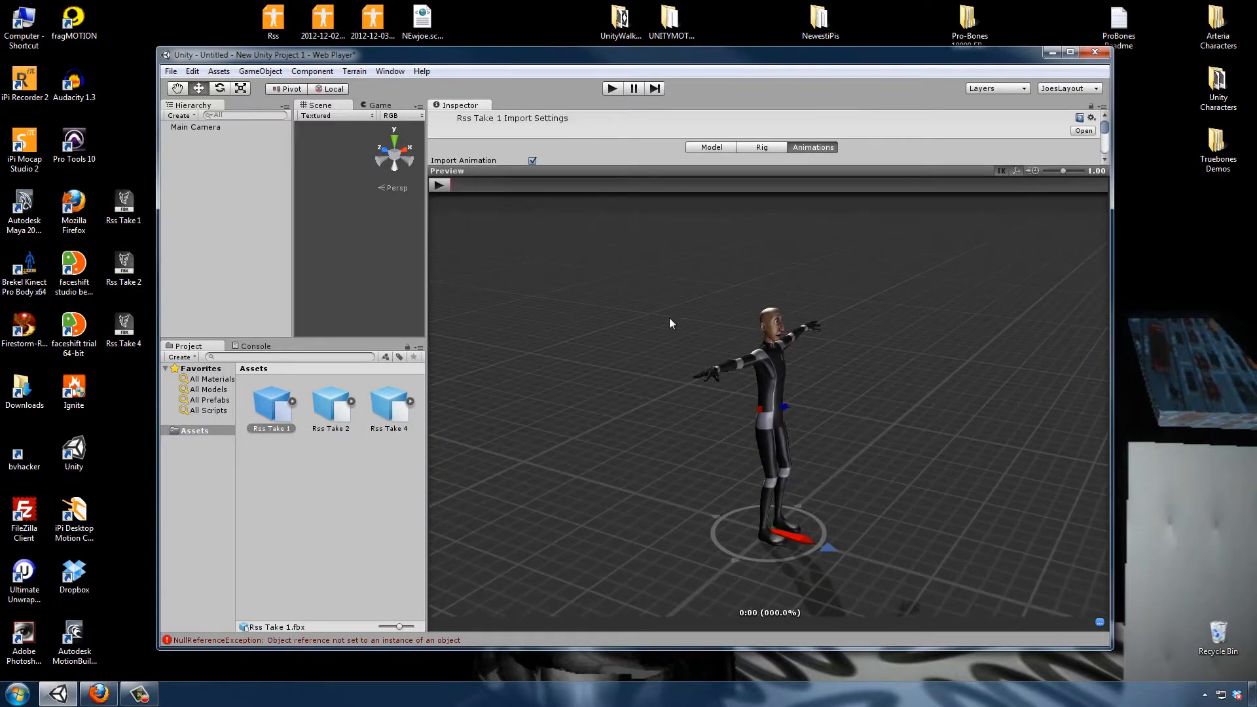
drag(669, 324, 600, 361)
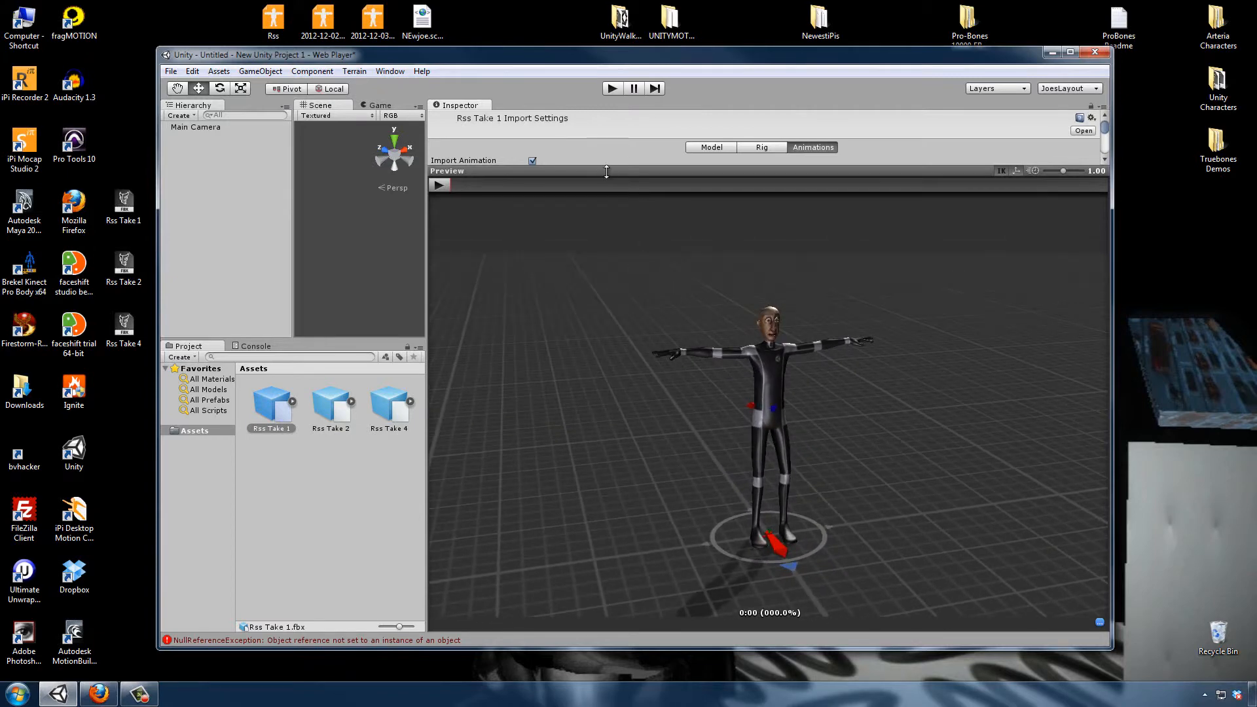
drag(607, 171, 587, 305)
scroll(588, 235, down, 3)
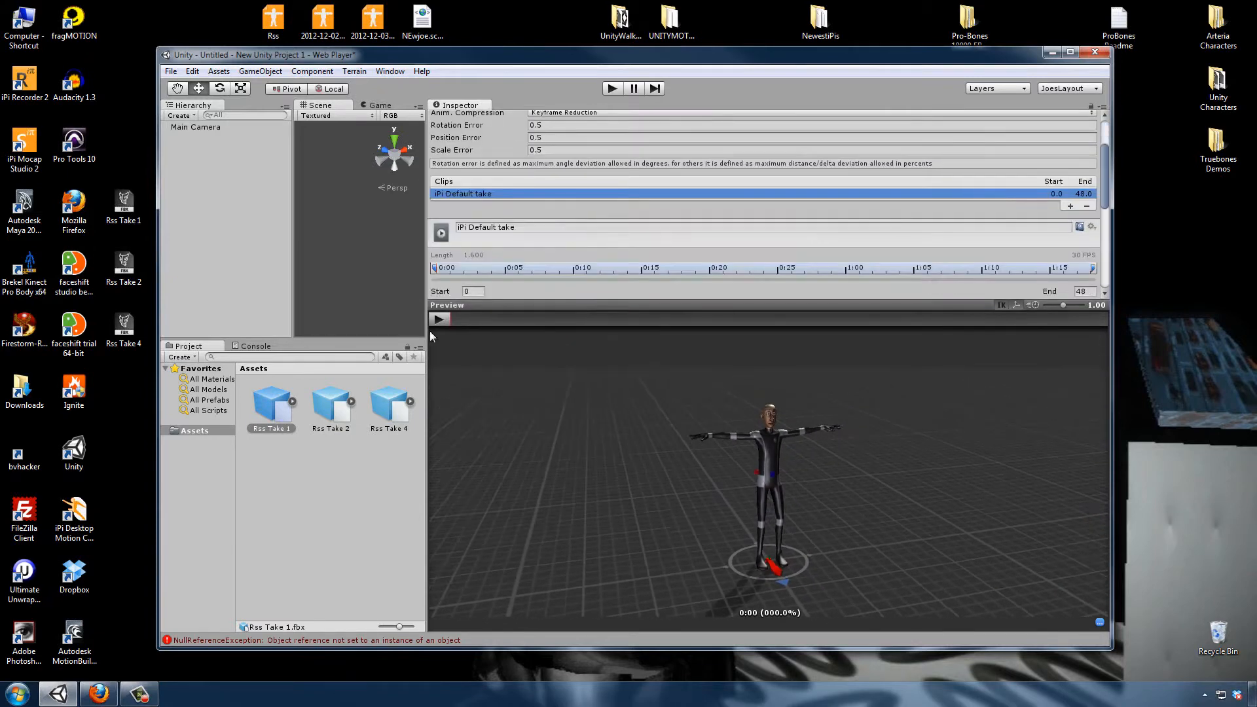
scroll(547, 237, down, 5)
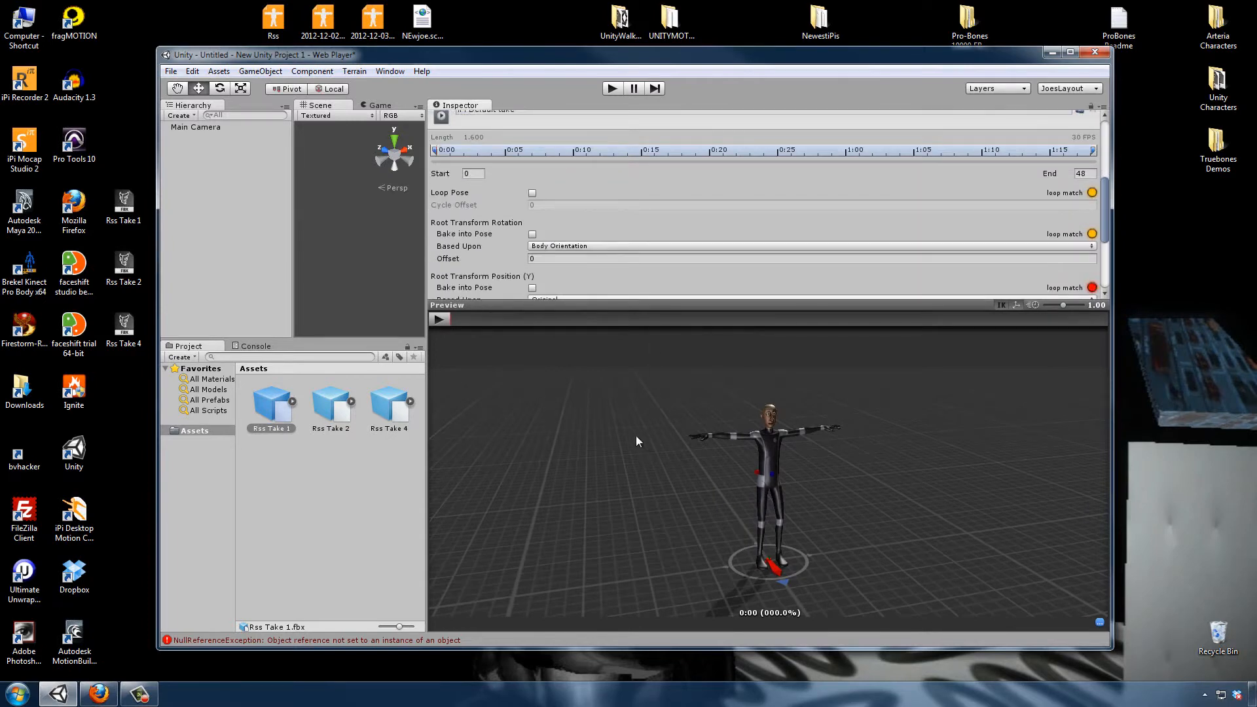
click(440, 319)
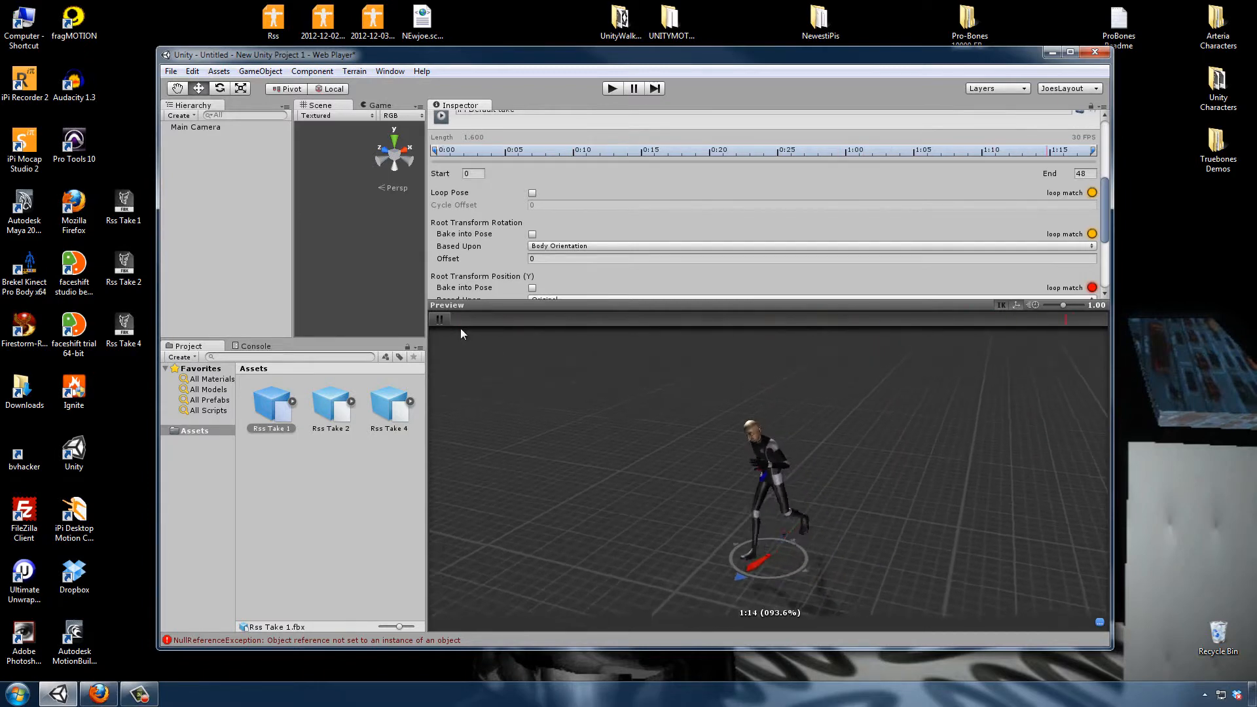
click(440, 318)
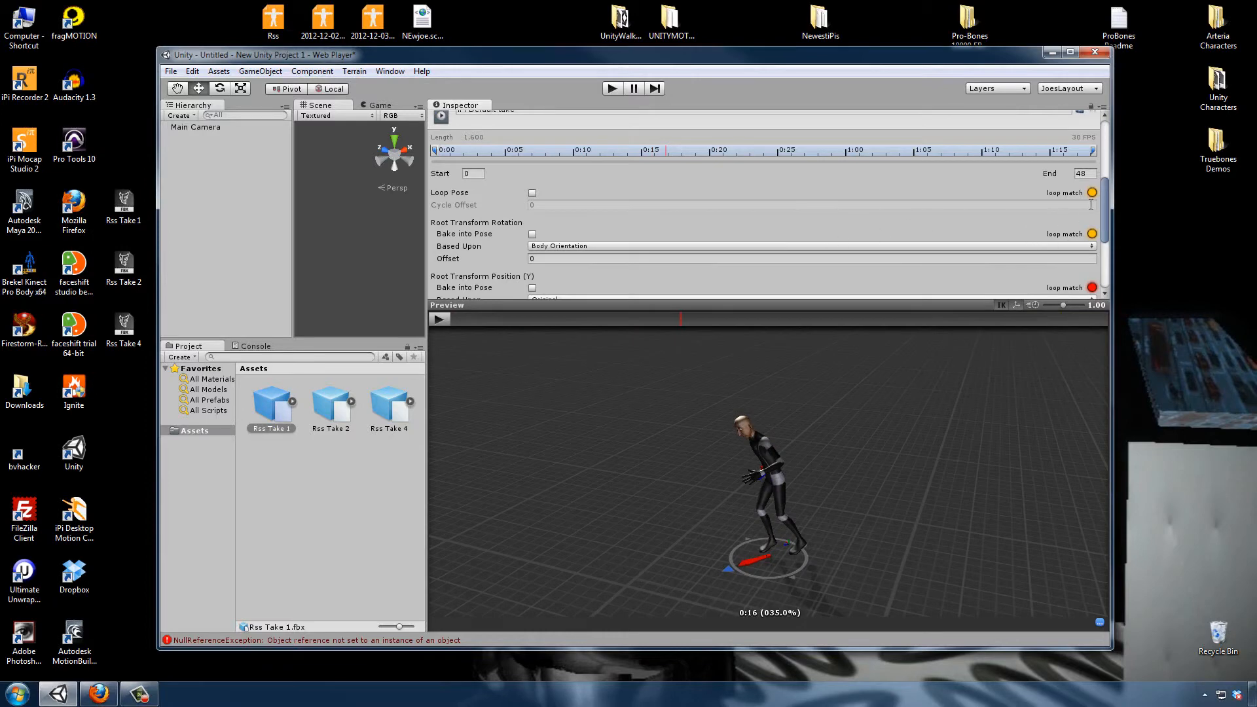
Step: Trim the iPi Default take clip to start at frame 4 and end at frame 27.8, playing the preview to check the loop
scroll(1091, 205, down, 2)
scroll(1048, 196, up, 2)
drag(436, 155, 491, 154)
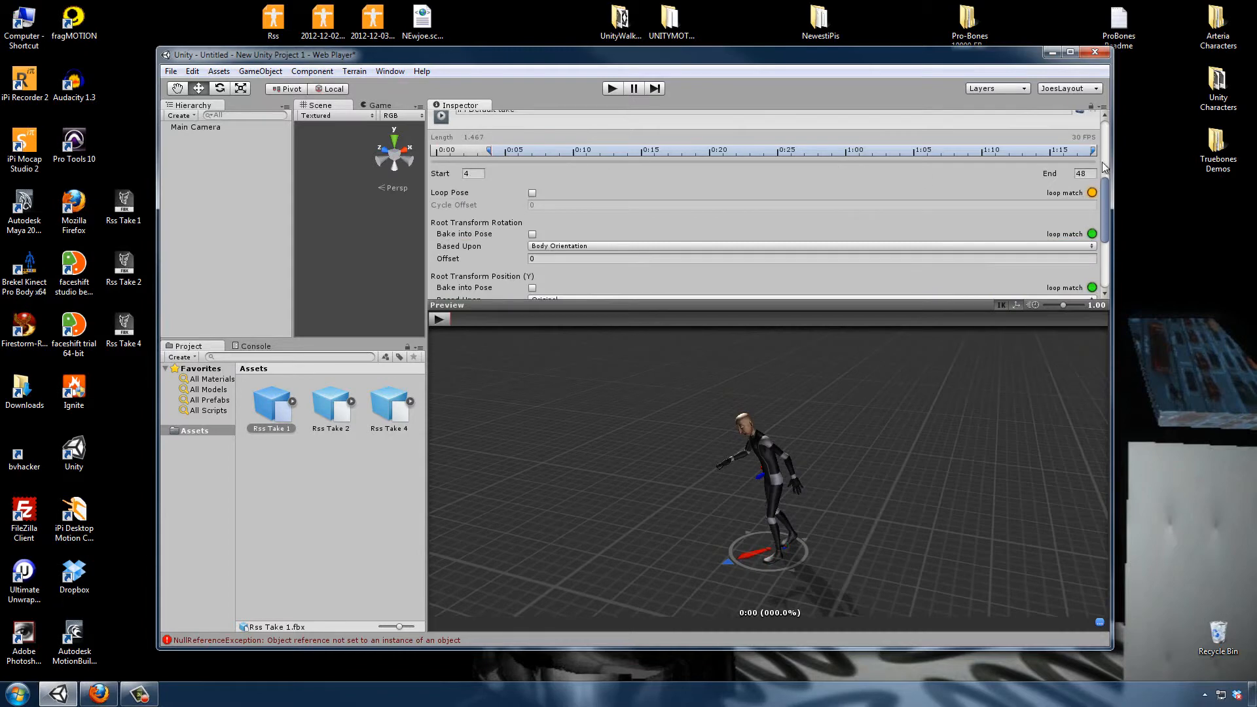
mouse_move(1093, 152)
mouse_down()
mouse_move(825, 138)
mouse_move(875, 135)
mouse_move(859, 137)
mouse_up()
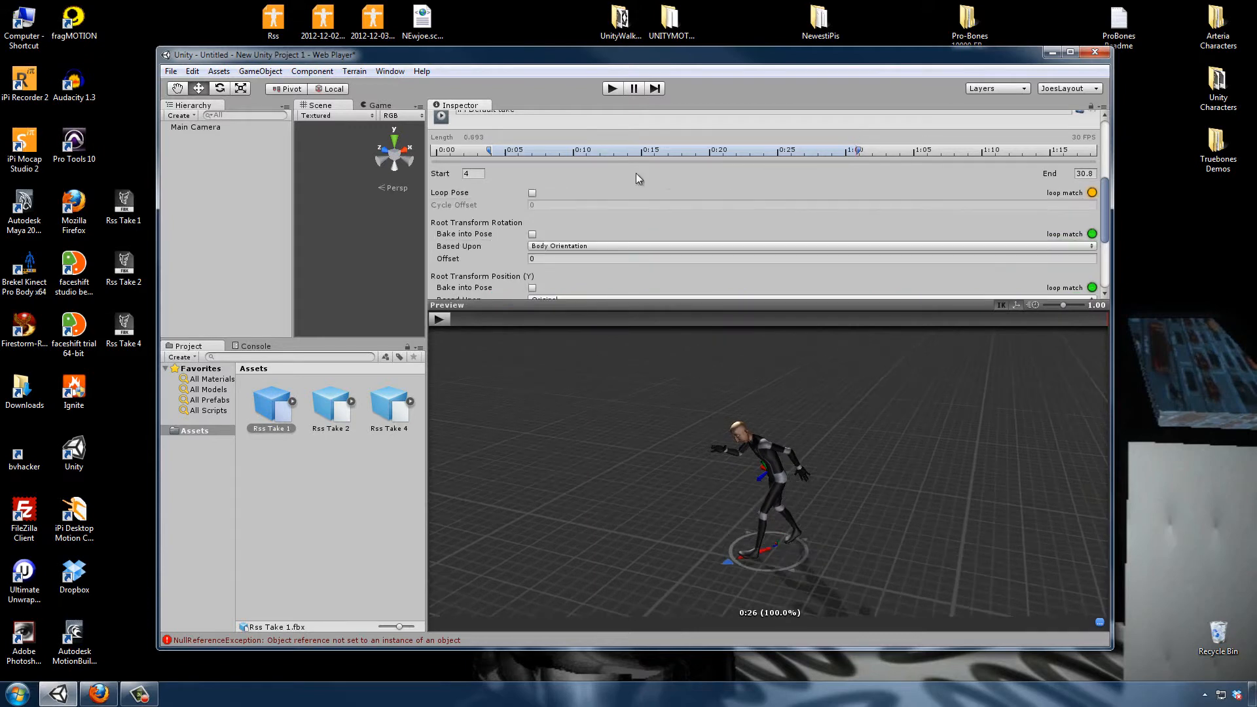
click(440, 319)
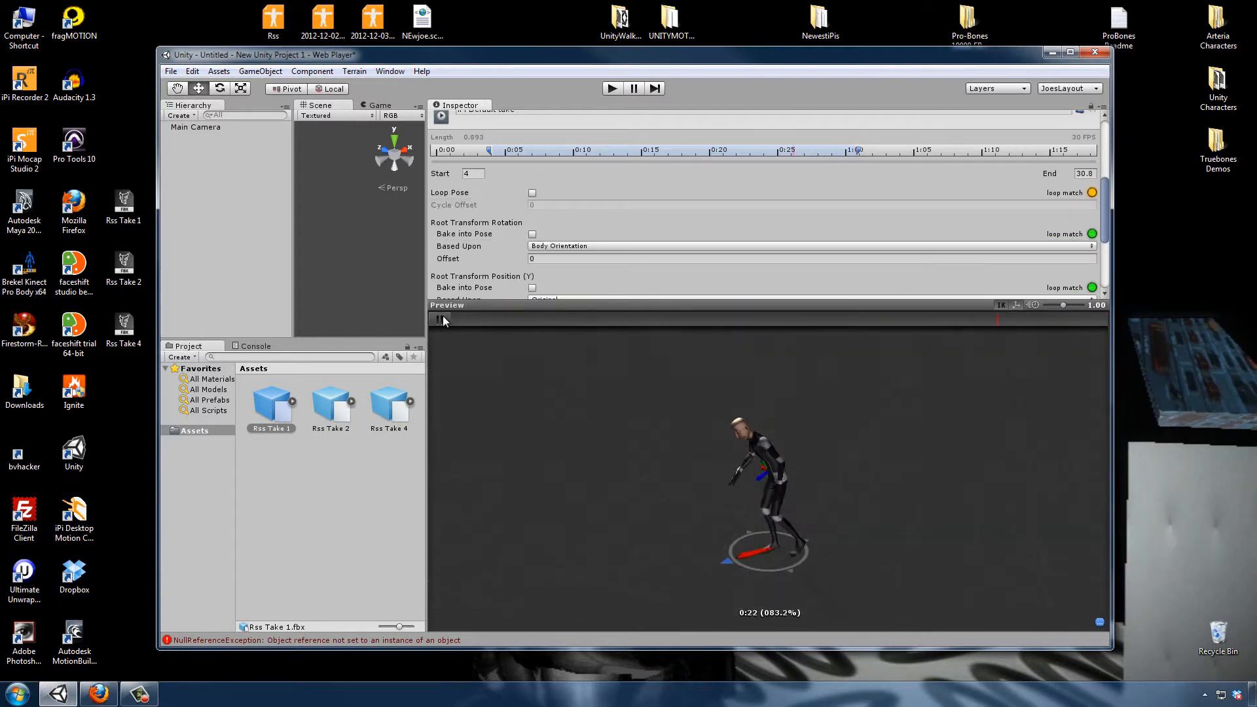
click(449, 320)
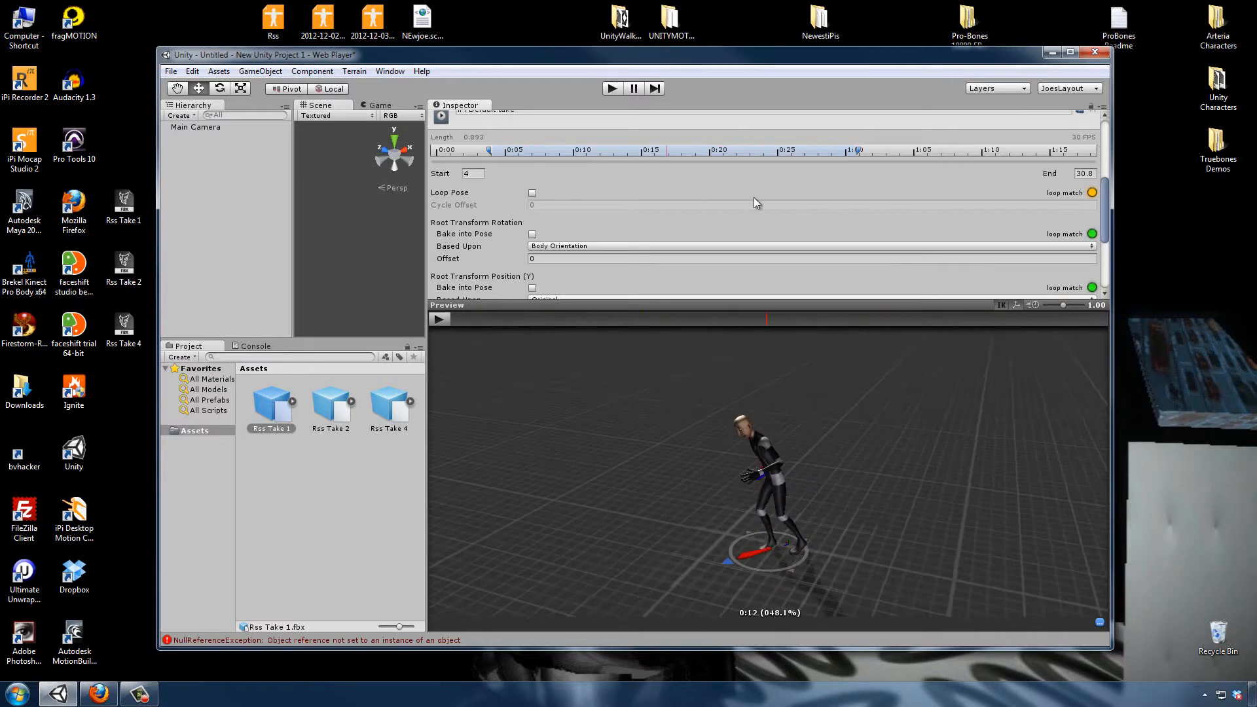
drag(858, 152, 818, 153)
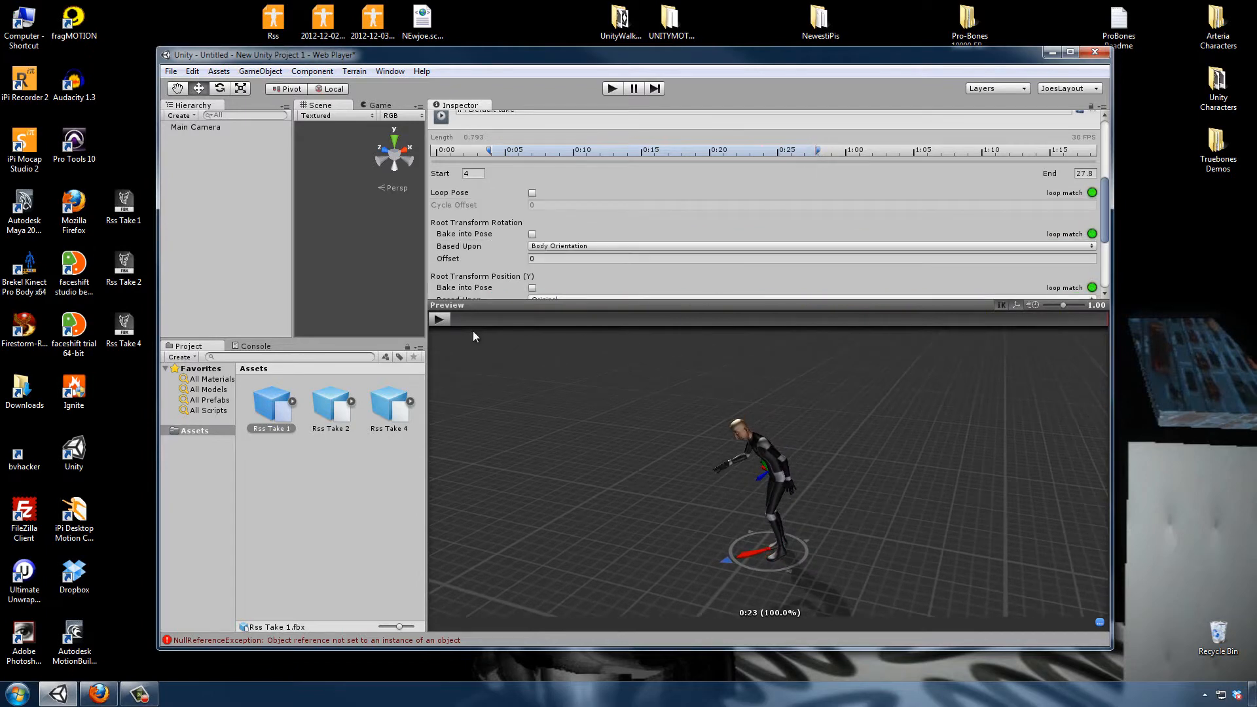
click(438, 320)
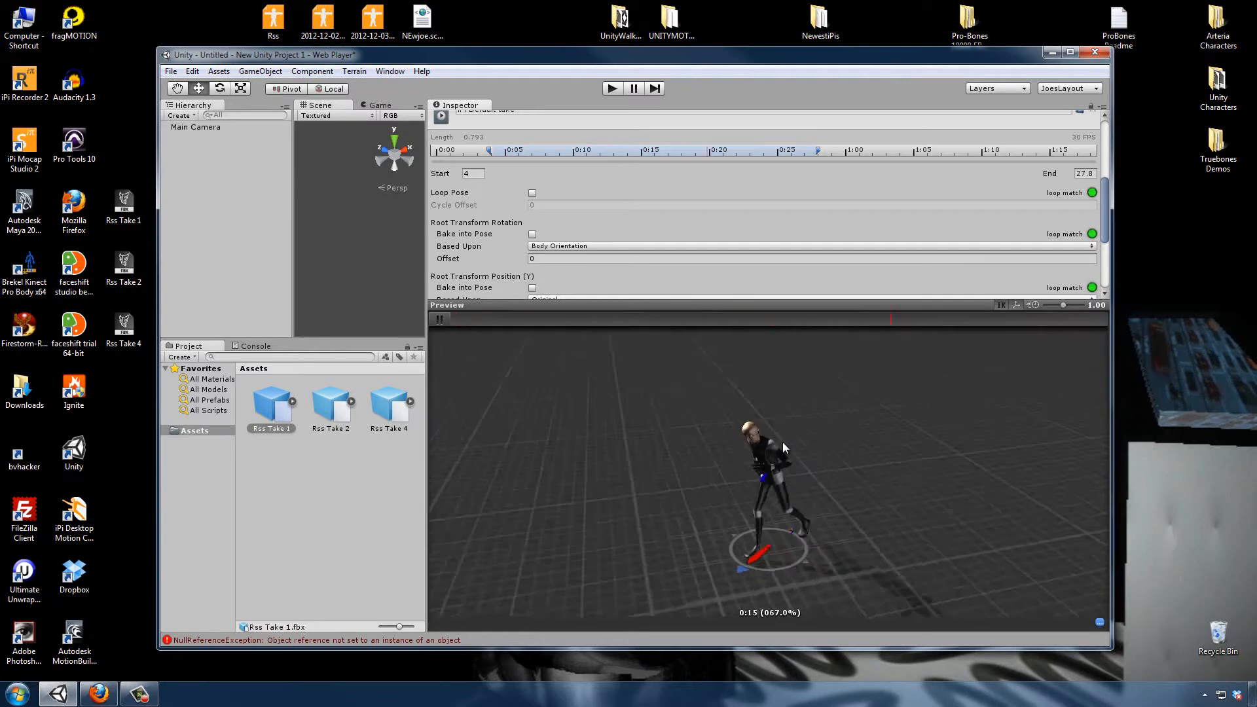
Step: Enable Loop Pose for the clip with a cycle offset of 0.01 and view the running character from another angle
click(532, 195)
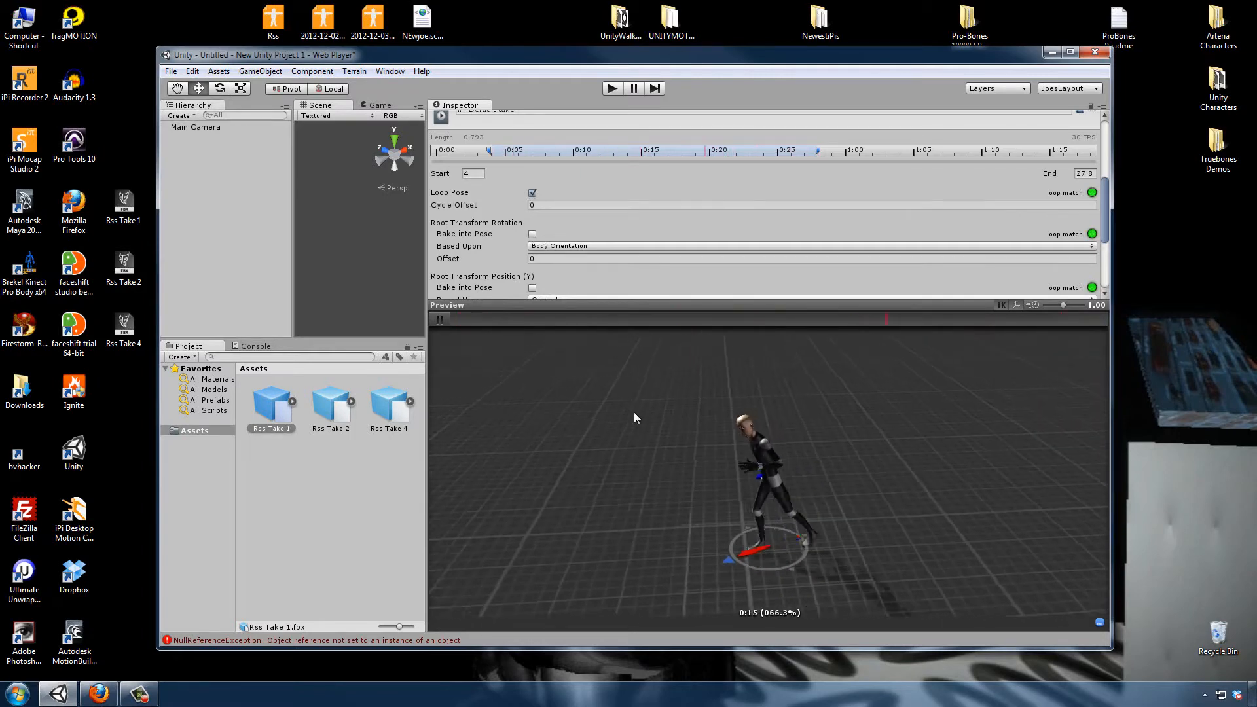
drag(519, 213, 521, 210)
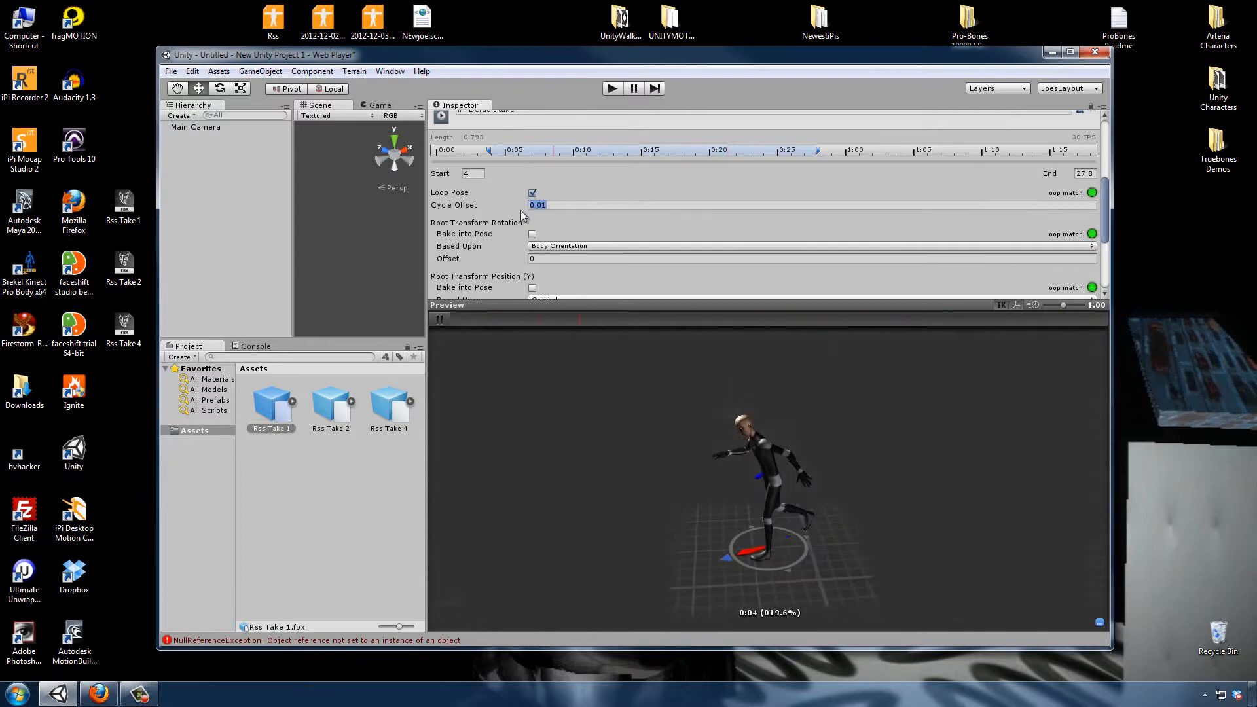
drag(741, 355, 775, 439)
right_drag(771, 439, 842, 311)
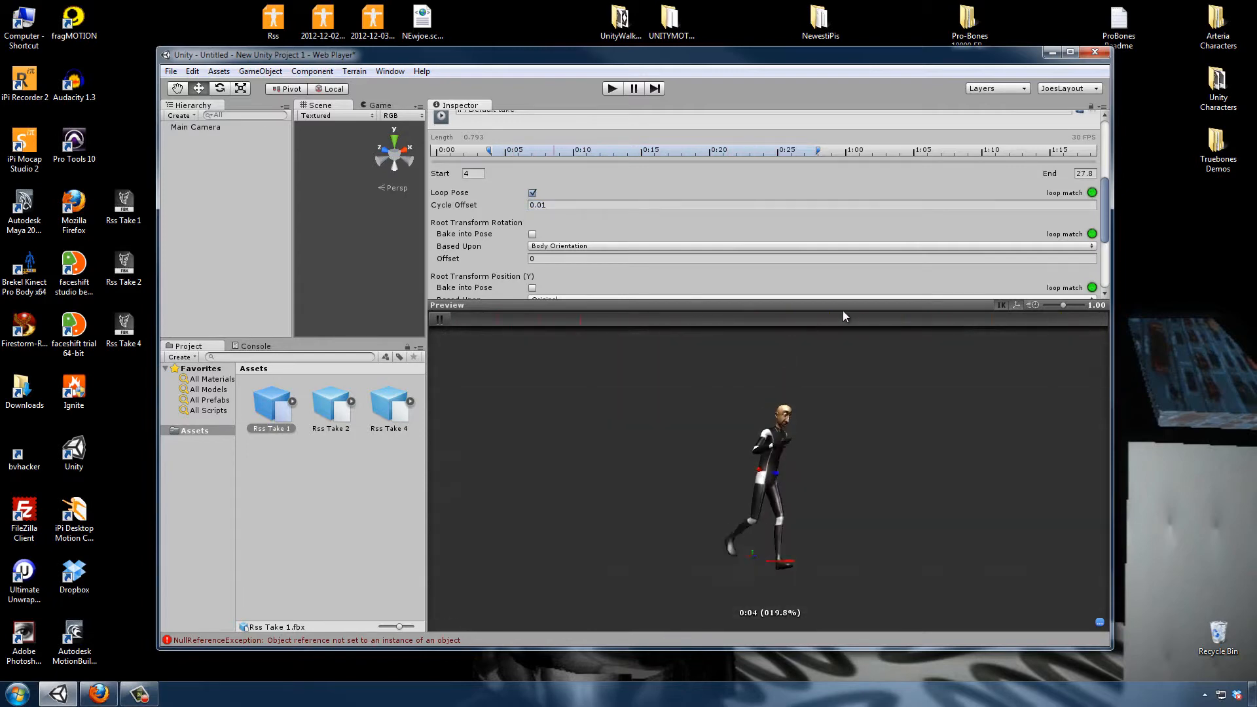
Step: Maximize the Unity window and bake the clip's root transform rotation into the pose, with the preview paused
click(1071, 53)
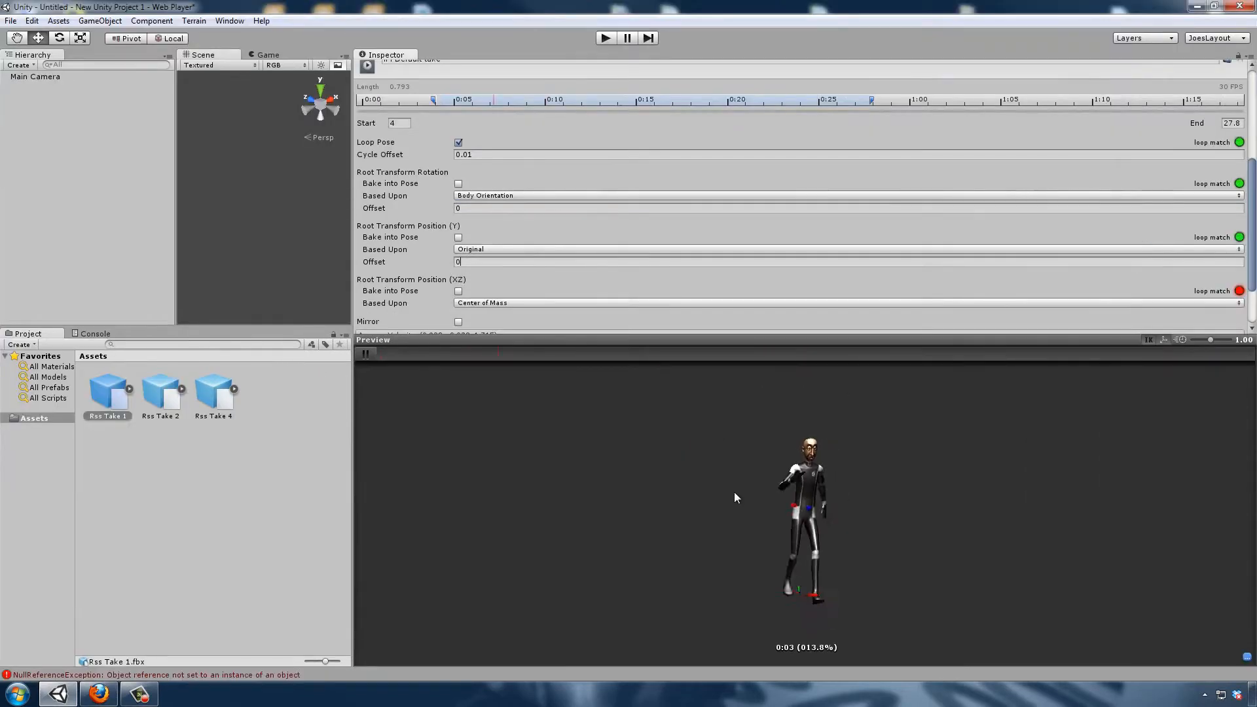
drag(733, 492, 732, 557)
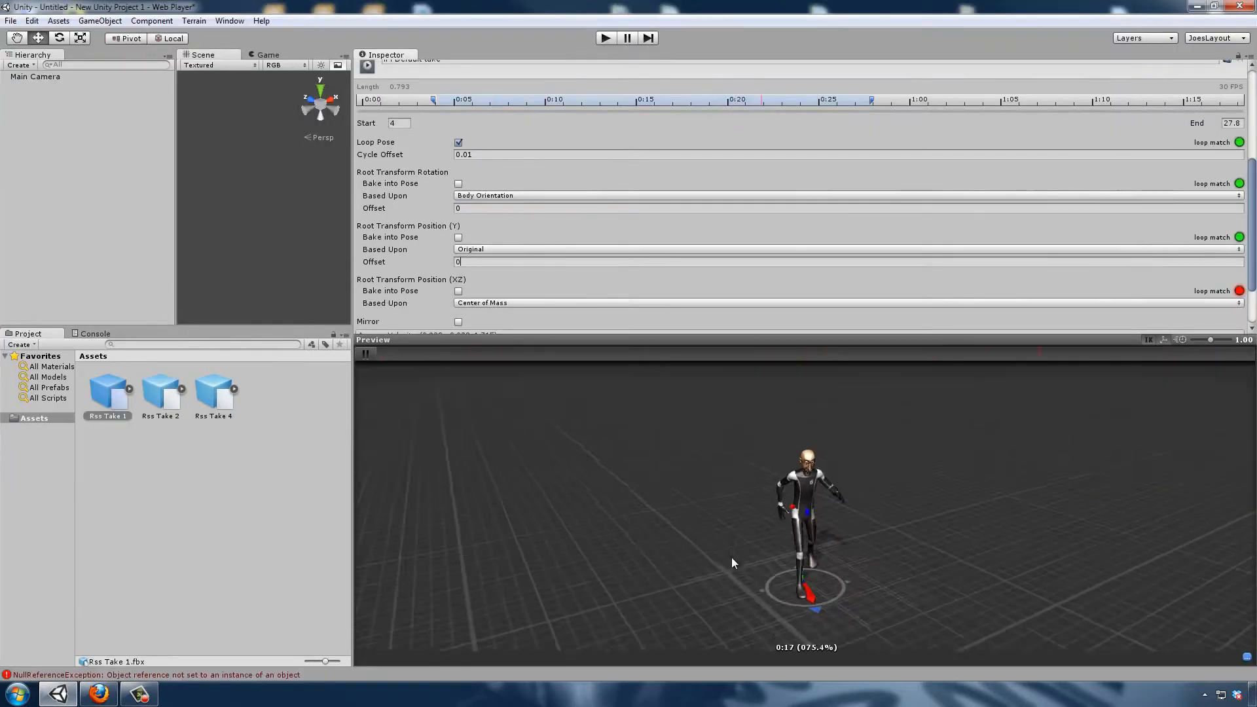
click(367, 354)
click(466, 196)
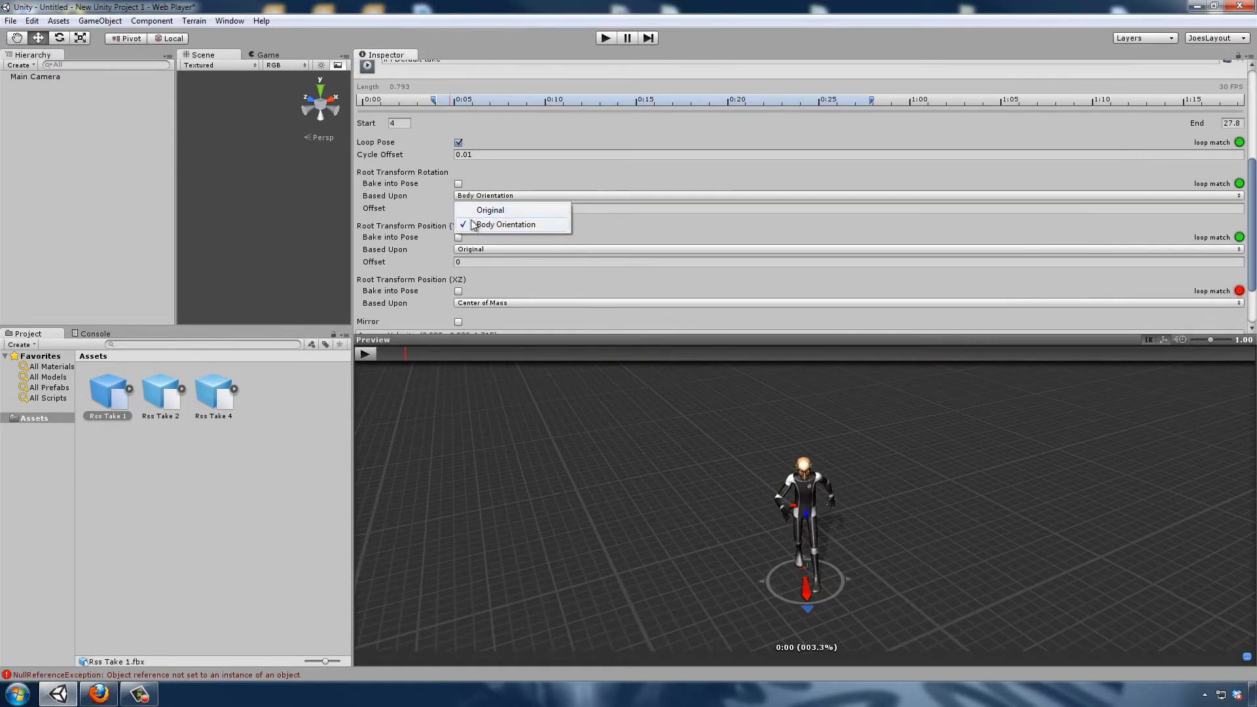
click(458, 184)
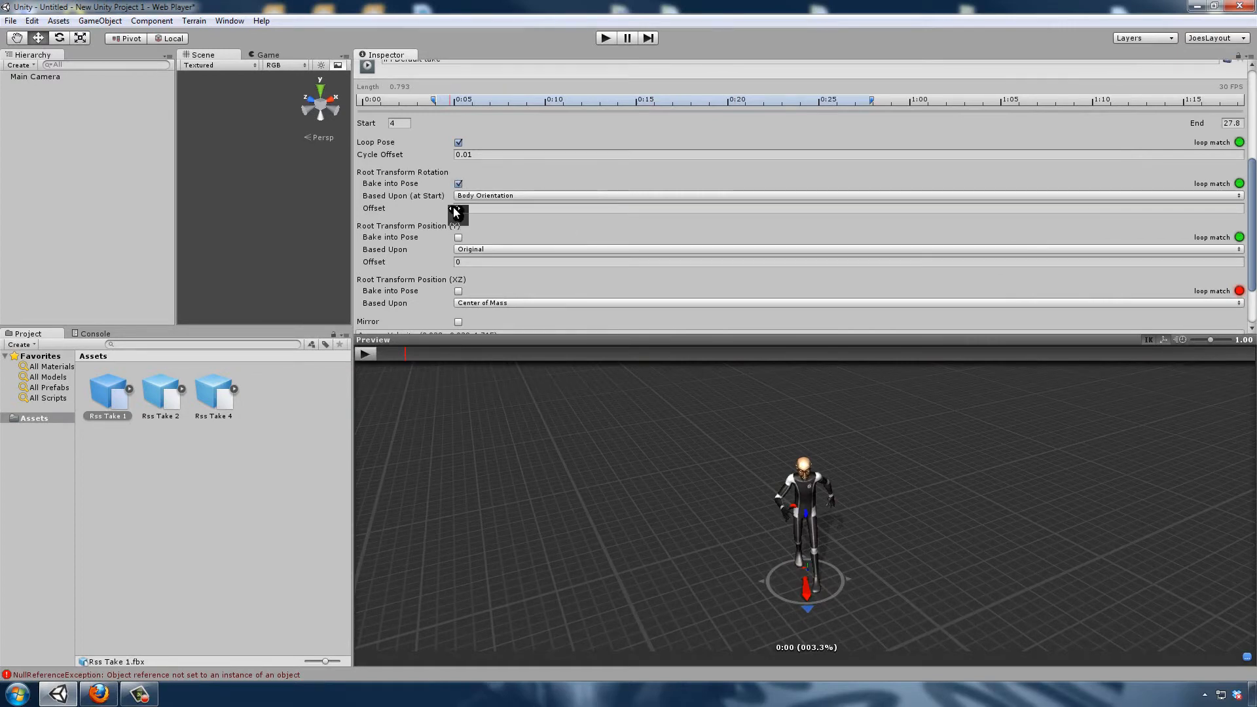
Step: Apply Rss Take 1's import settings and play the clip in the preview, viewing the character from another angle
scroll(1091, 291, down, 3)
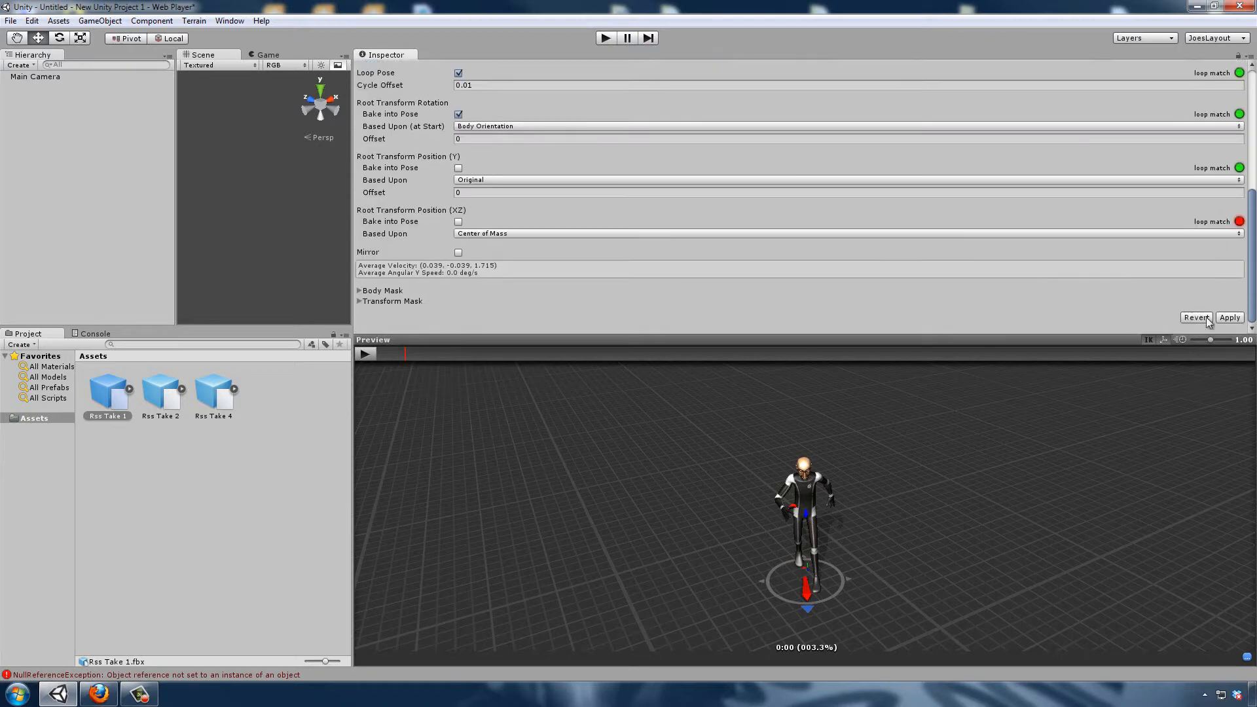
click(1229, 317)
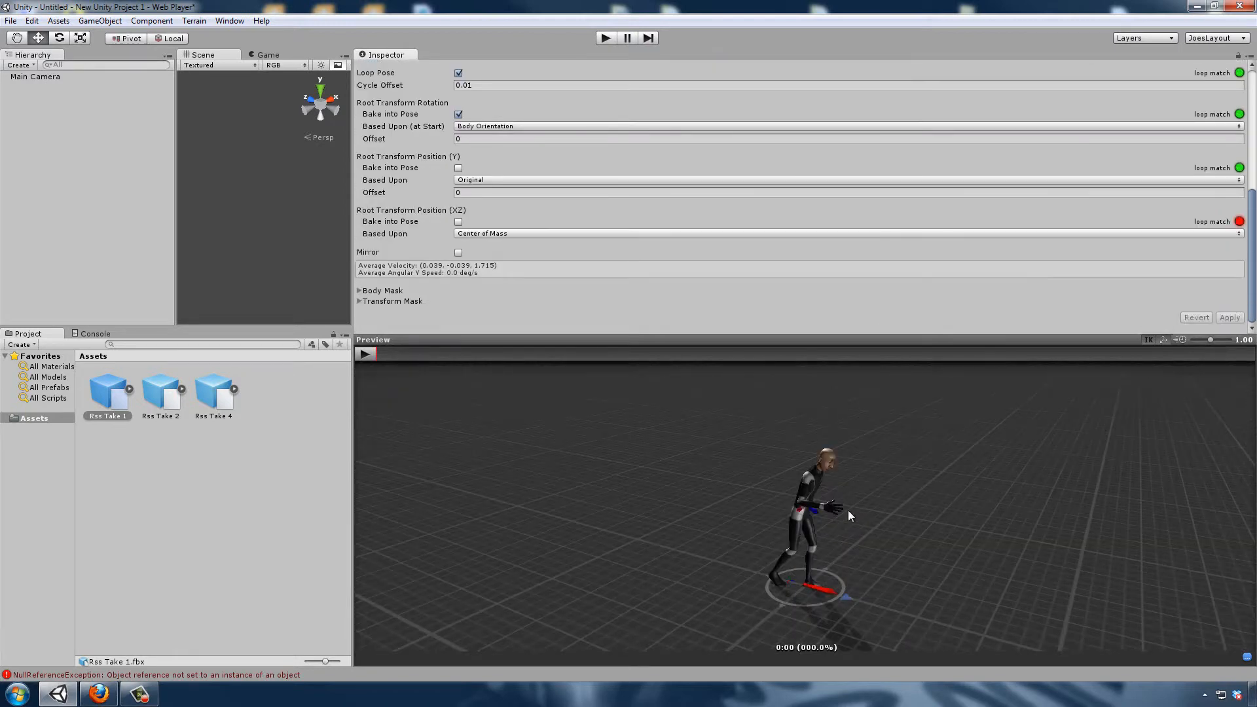
click(363, 354)
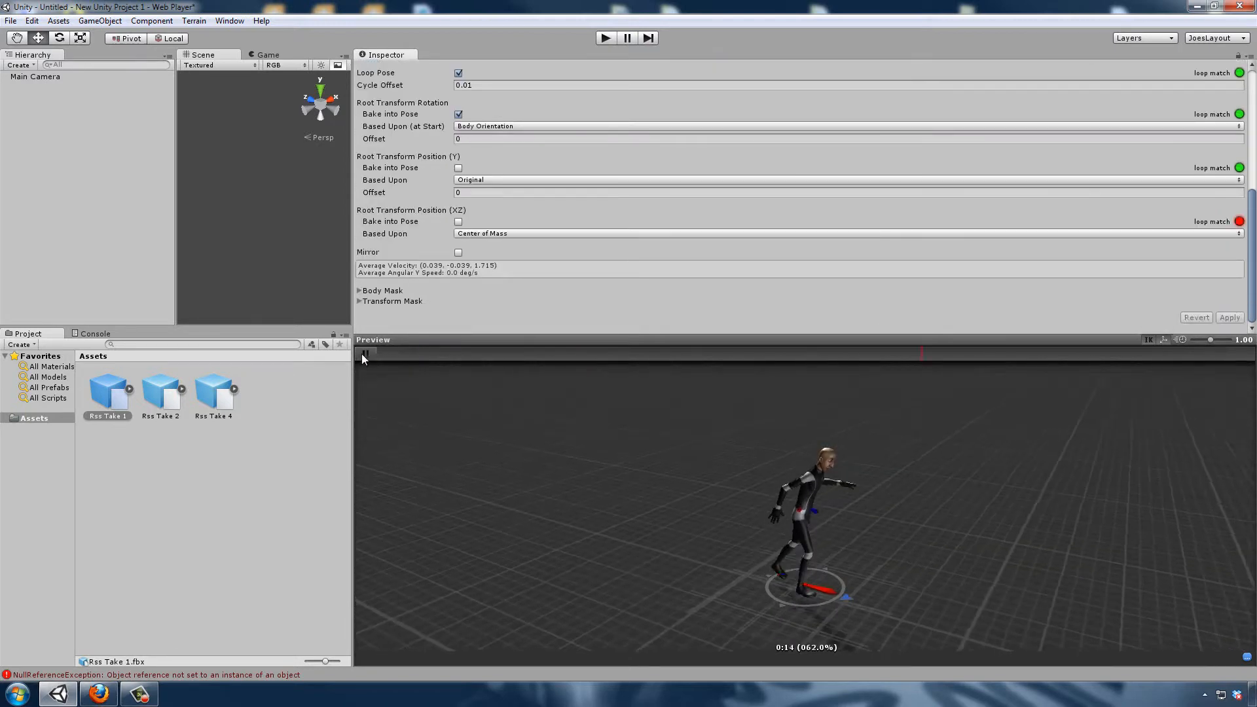
drag(852, 535, 815, 465)
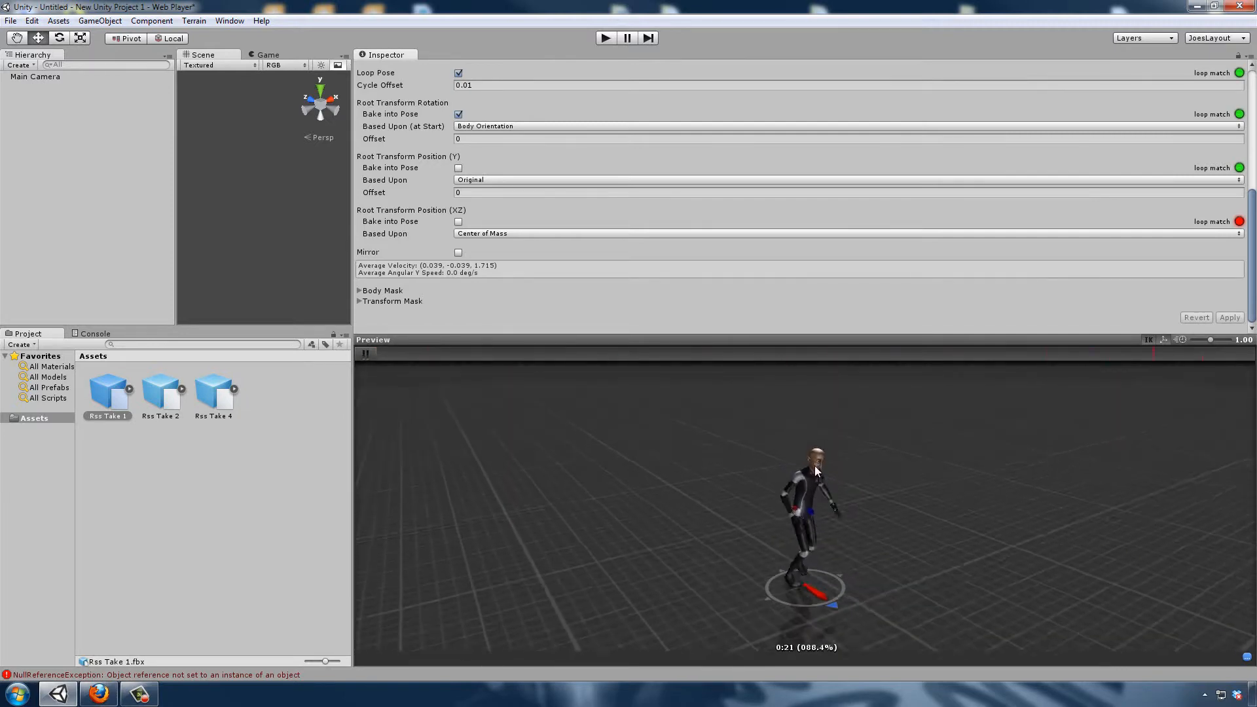
Step: Base the root transform position (Y) on Feet and toggle IK in the preview, leaving playback paused
click(464, 180)
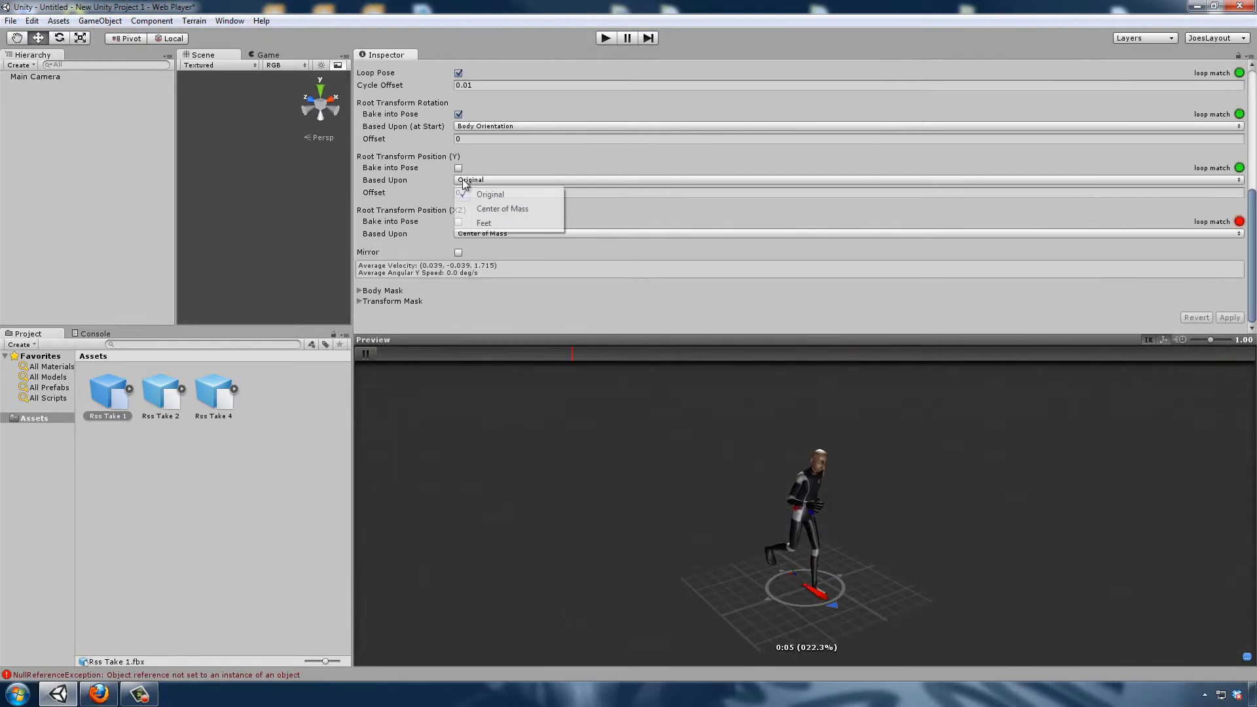
click(483, 223)
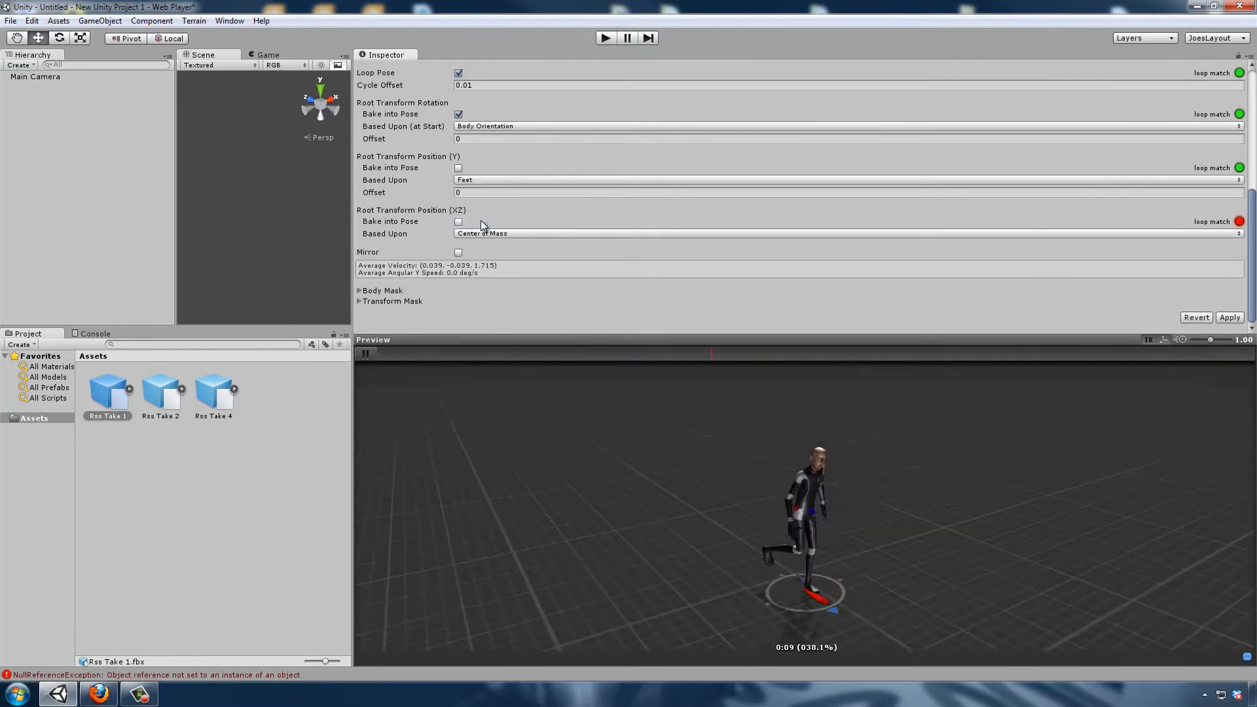
click(1148, 341)
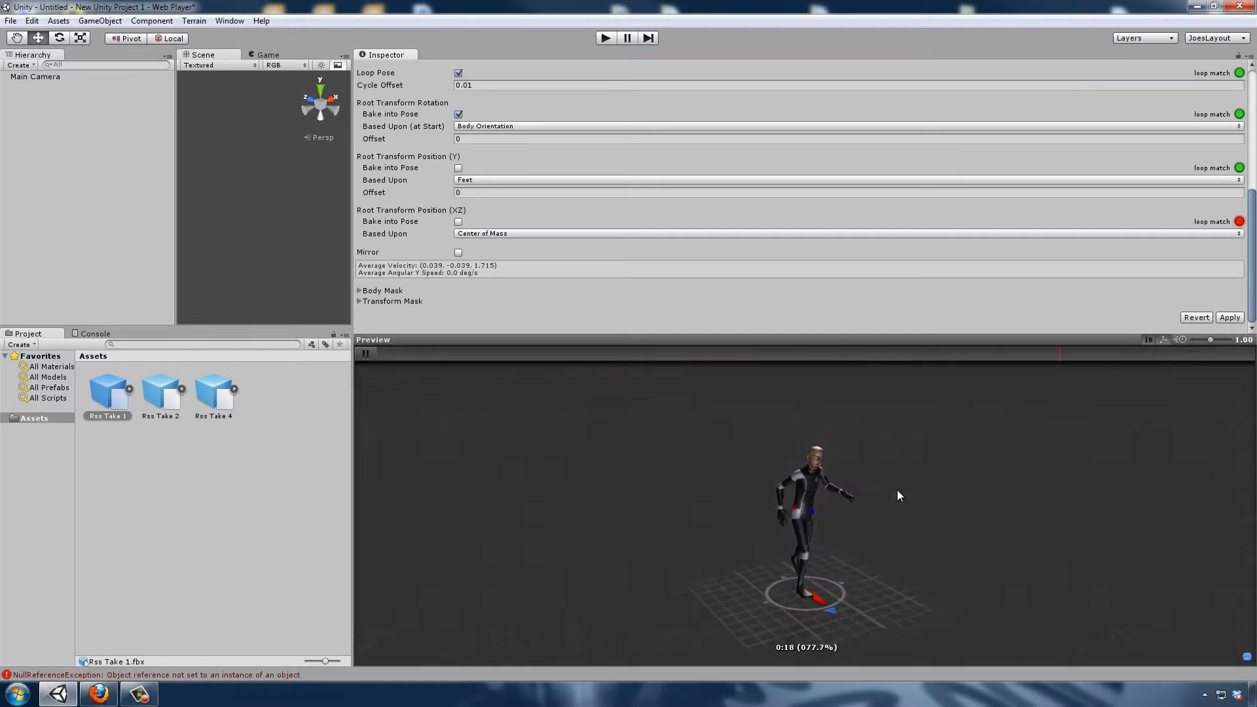
click(365, 354)
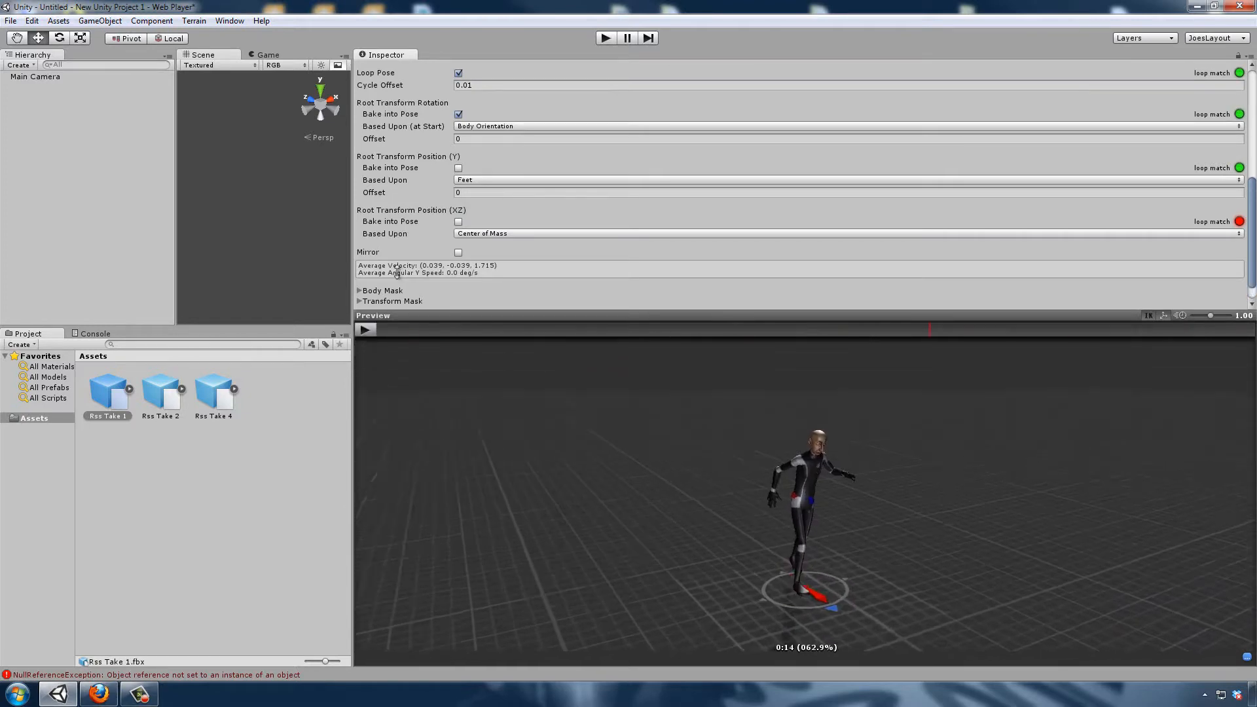
Step: Enlarge the Inspector and its preview area, play the clip to check the foot contact, and pause it
drag(393, 339, 422, 174)
drag(353, 256, 267, 256)
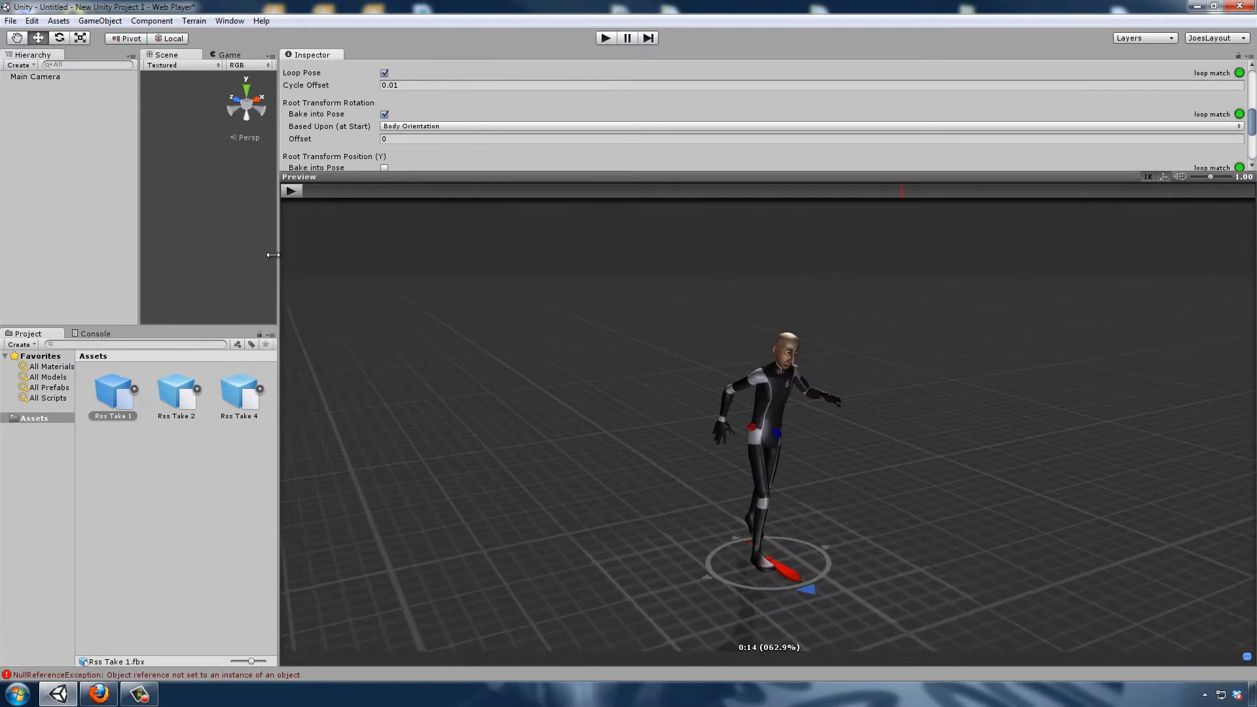
drag(364, 174, 361, 211)
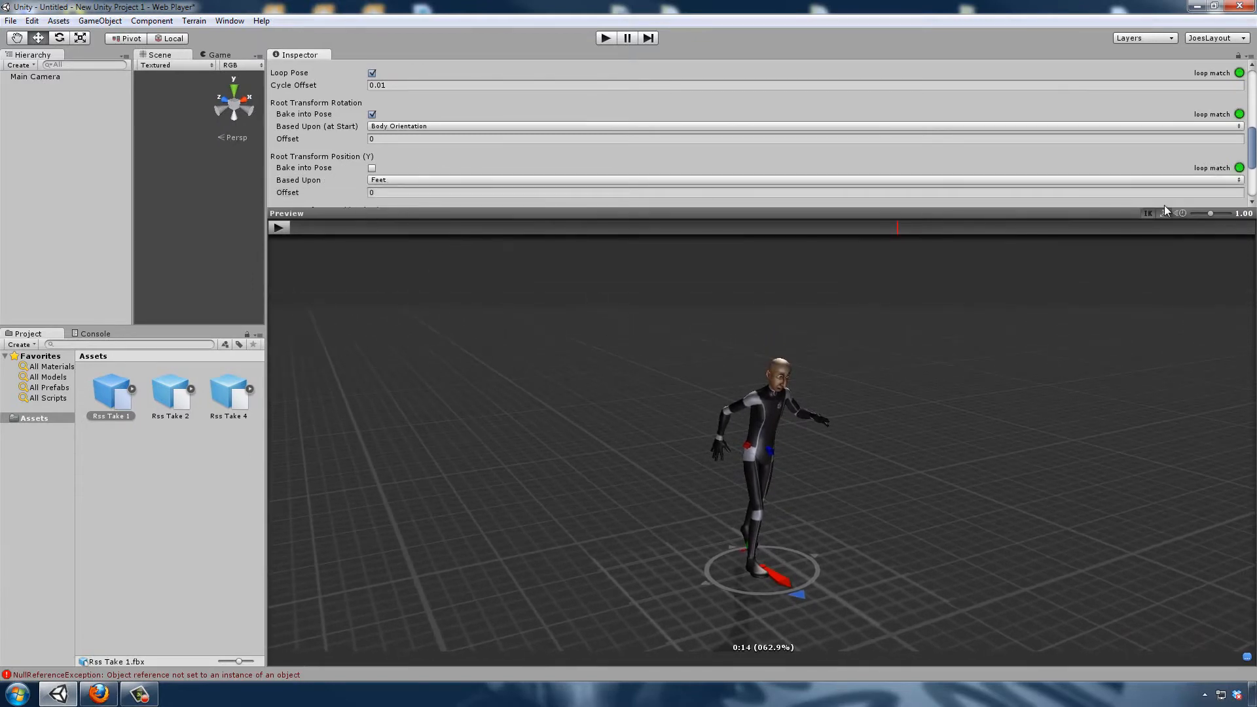
click(281, 229)
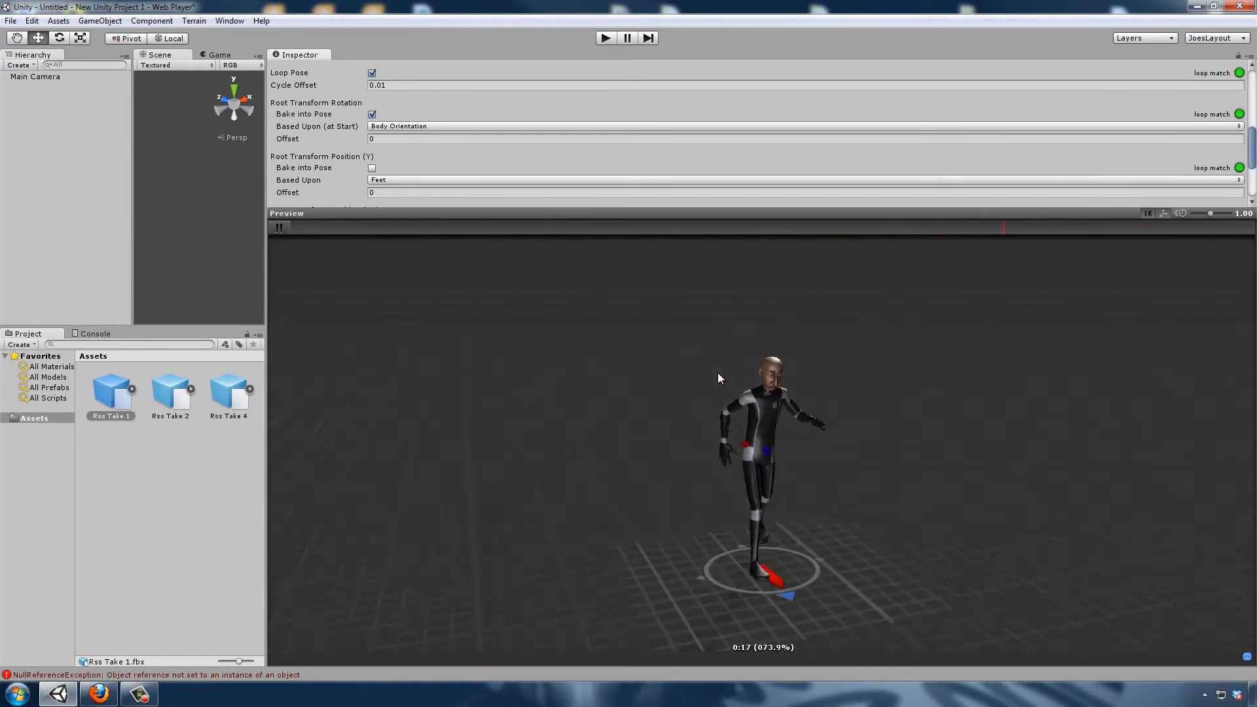
click(279, 227)
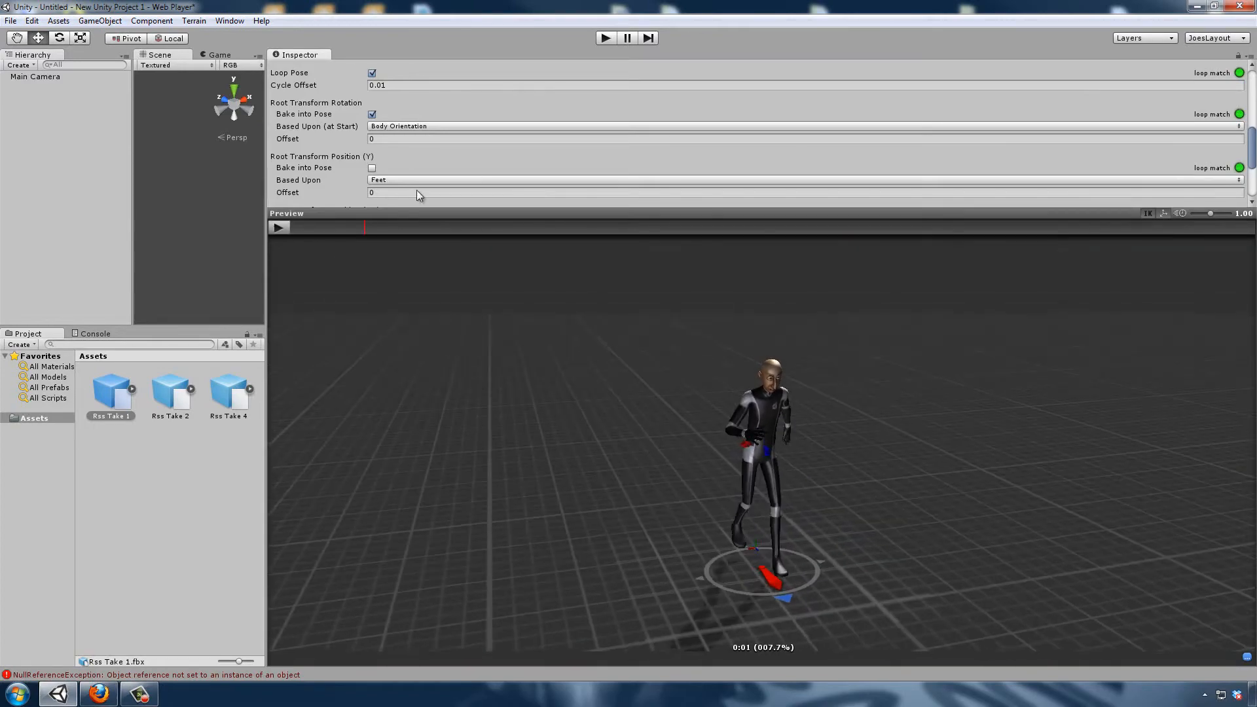
Step: Bake the root transform position (Y) and (XZ) into the pose, apply the settings, and play the preview
scroll(484, 177, down, 2)
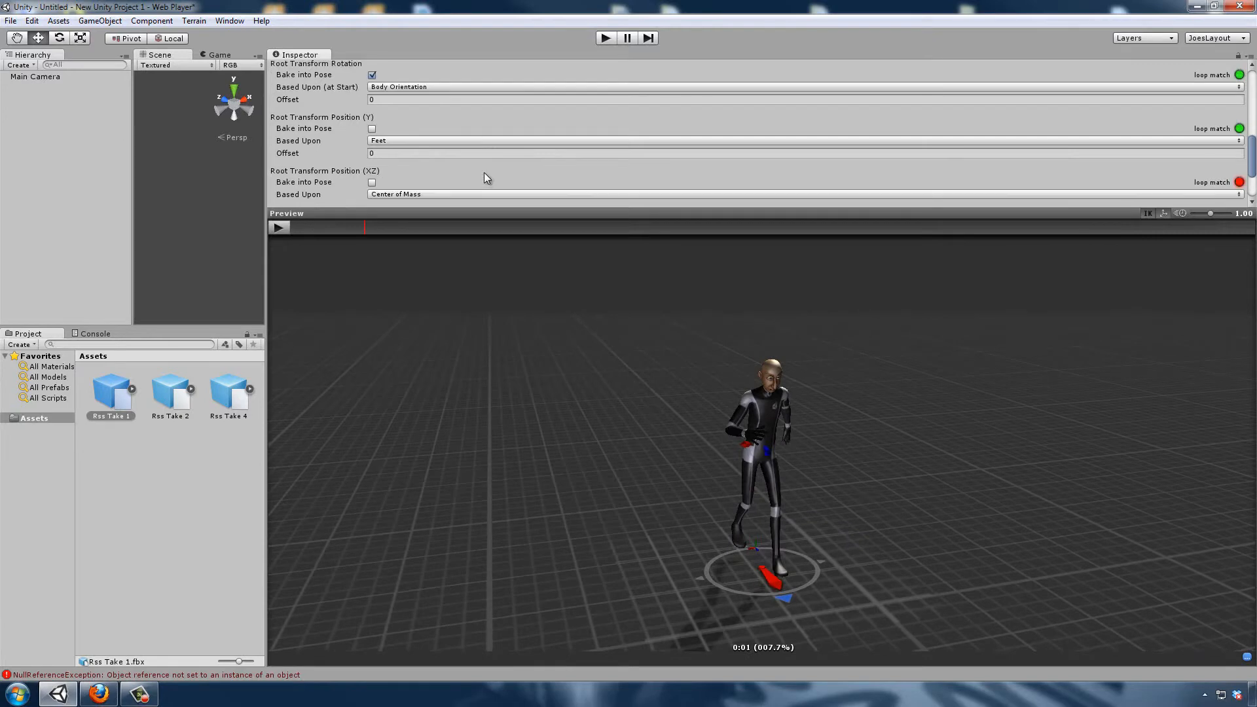
click(372, 129)
scroll(409, 143, down, 2)
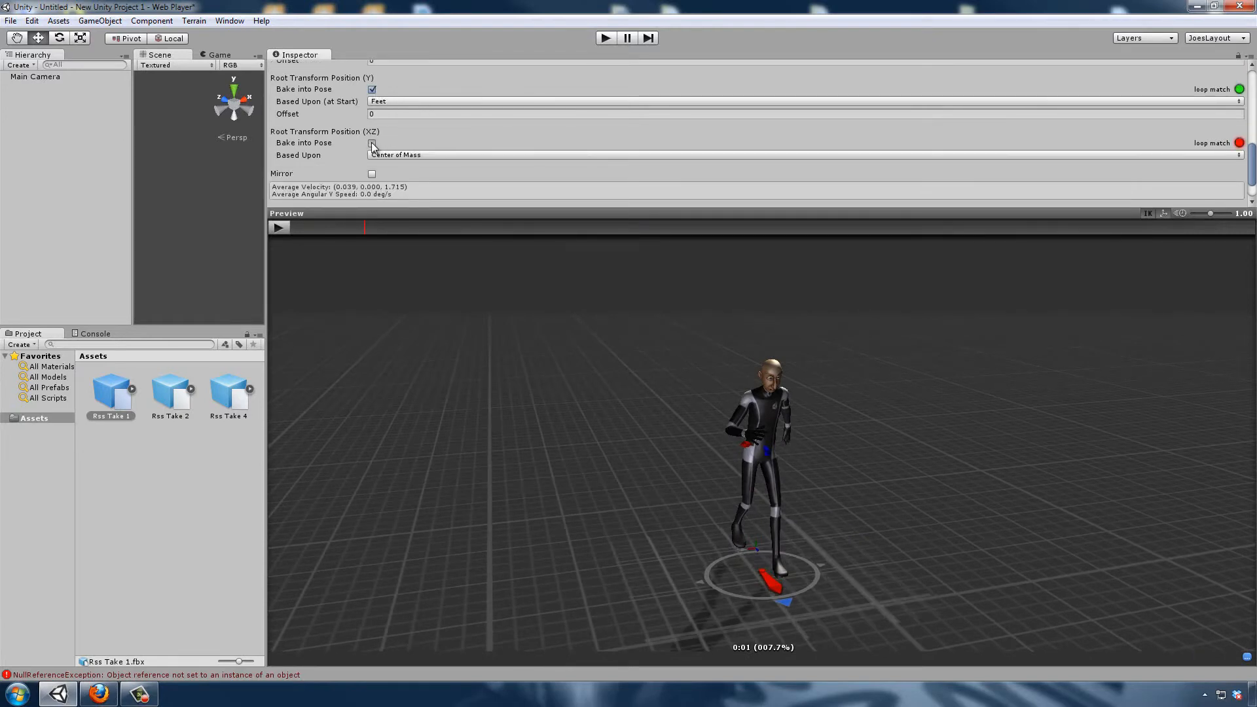
click(372, 143)
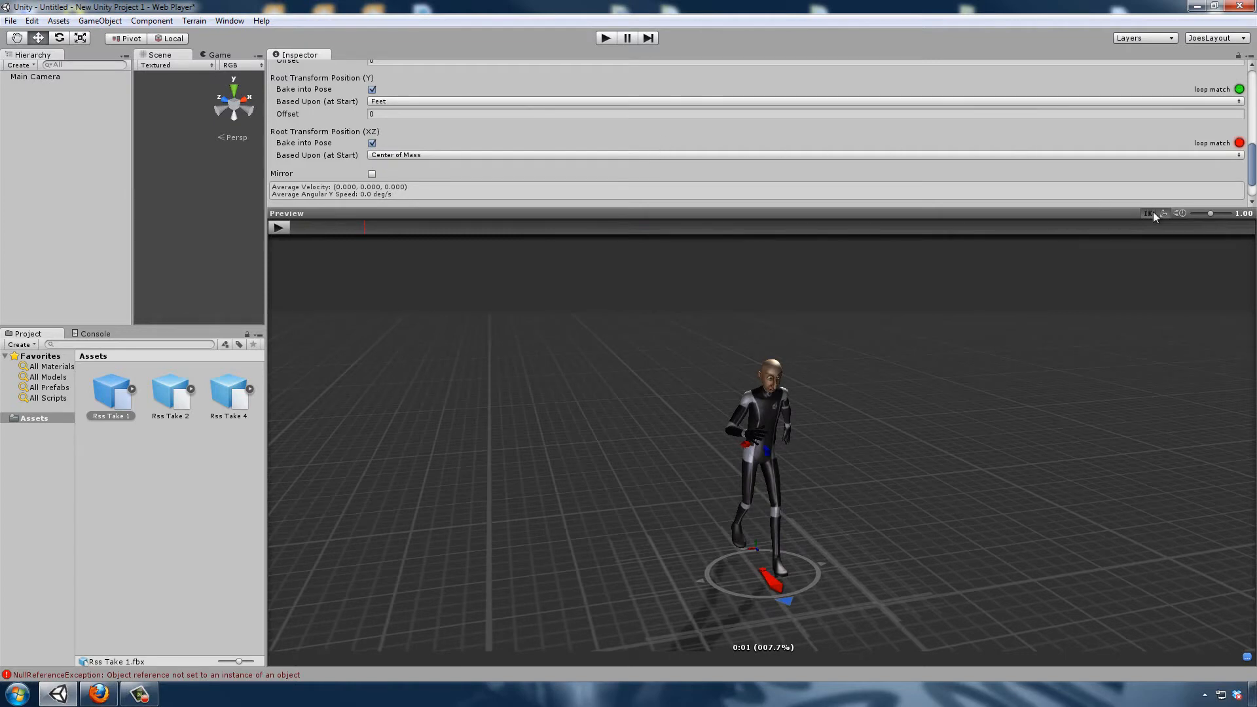
scroll(1161, 198, down, 2)
click(1231, 200)
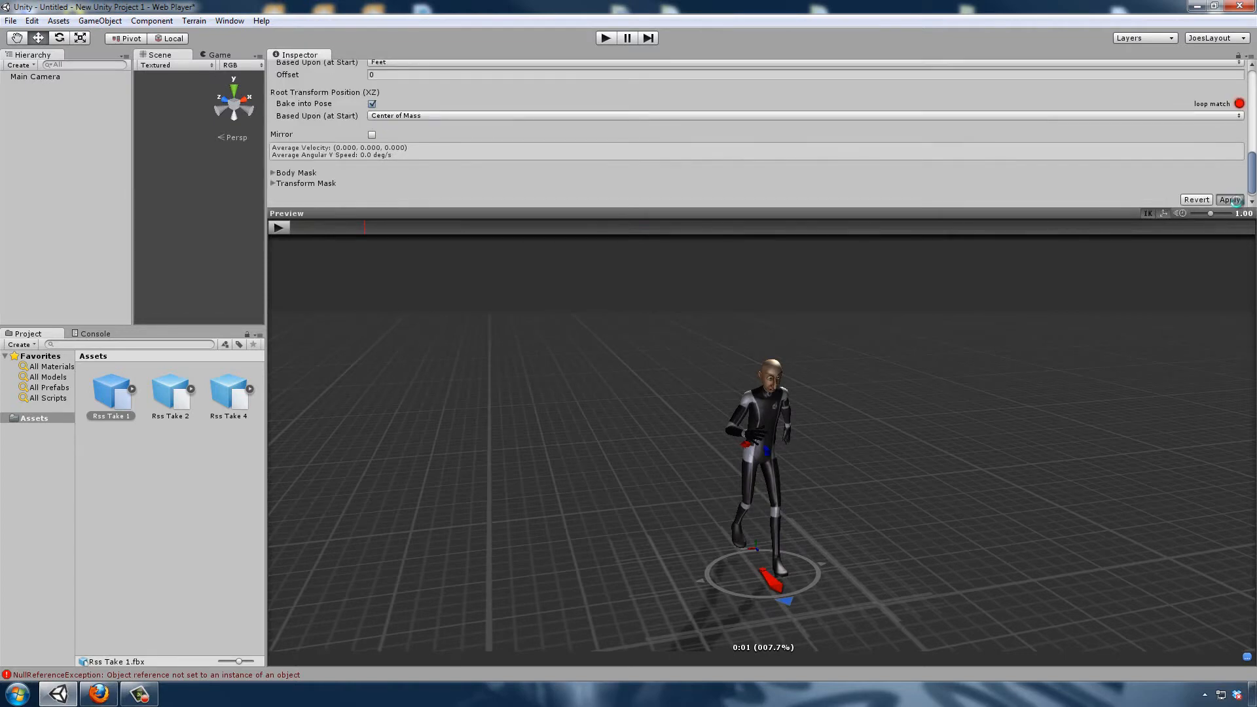
click(286, 227)
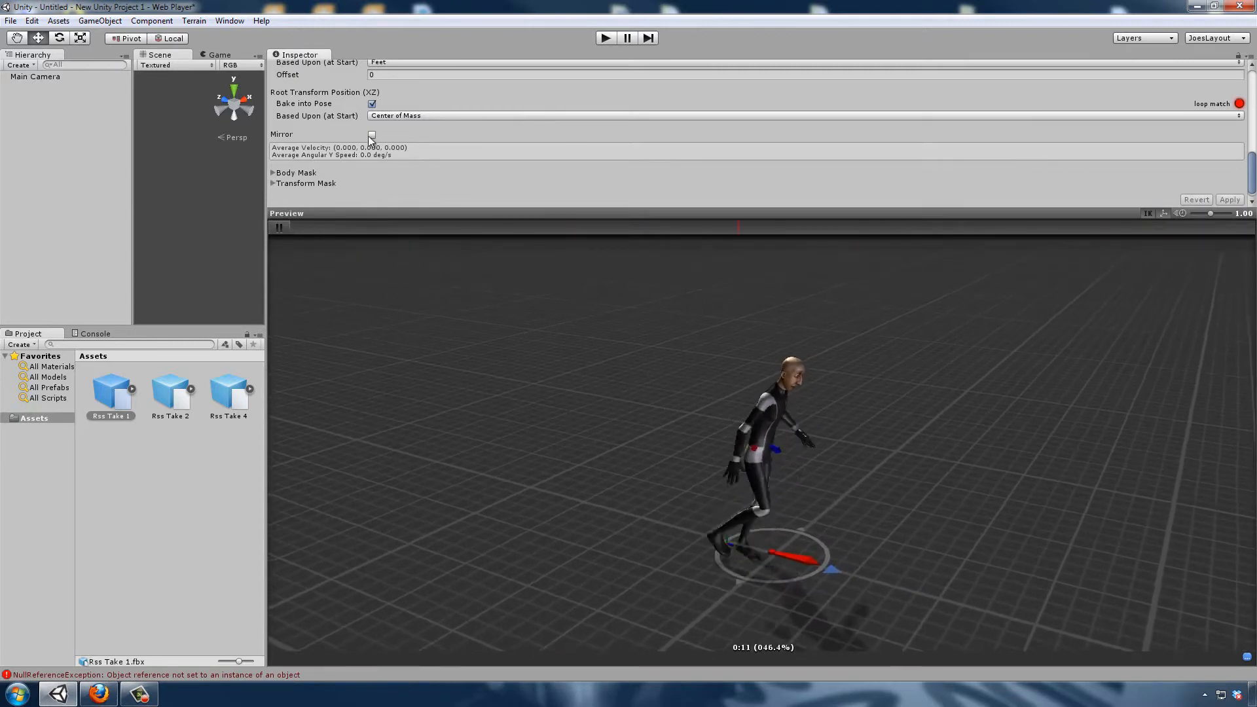
Step: Try basing the baked root transform position (XZ) on Original, apply it, and play the preview
click(373, 104)
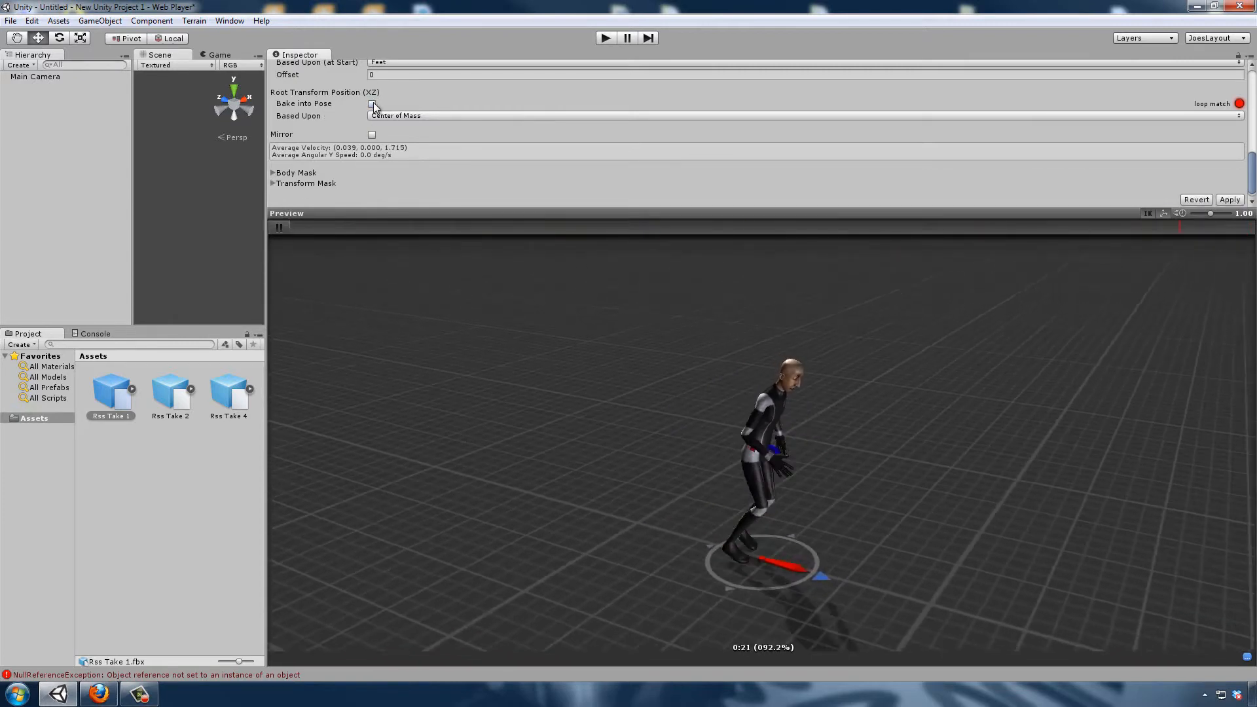
click(373, 104)
click(385, 116)
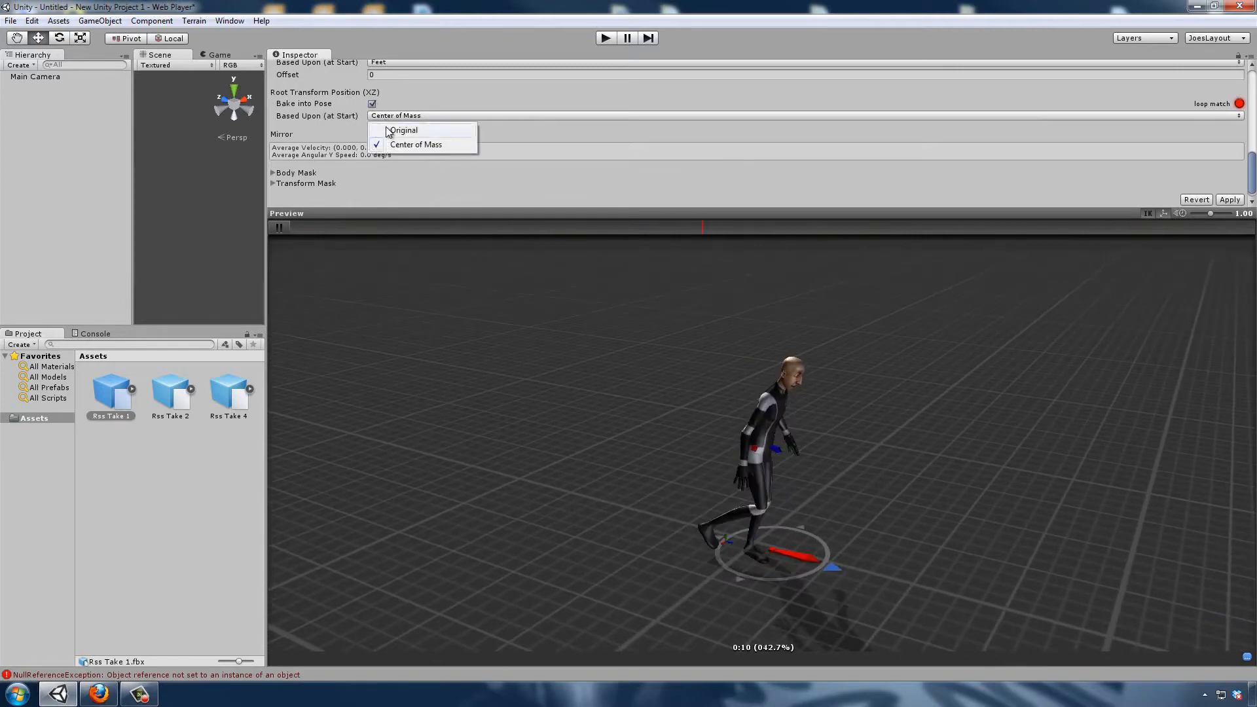
click(389, 130)
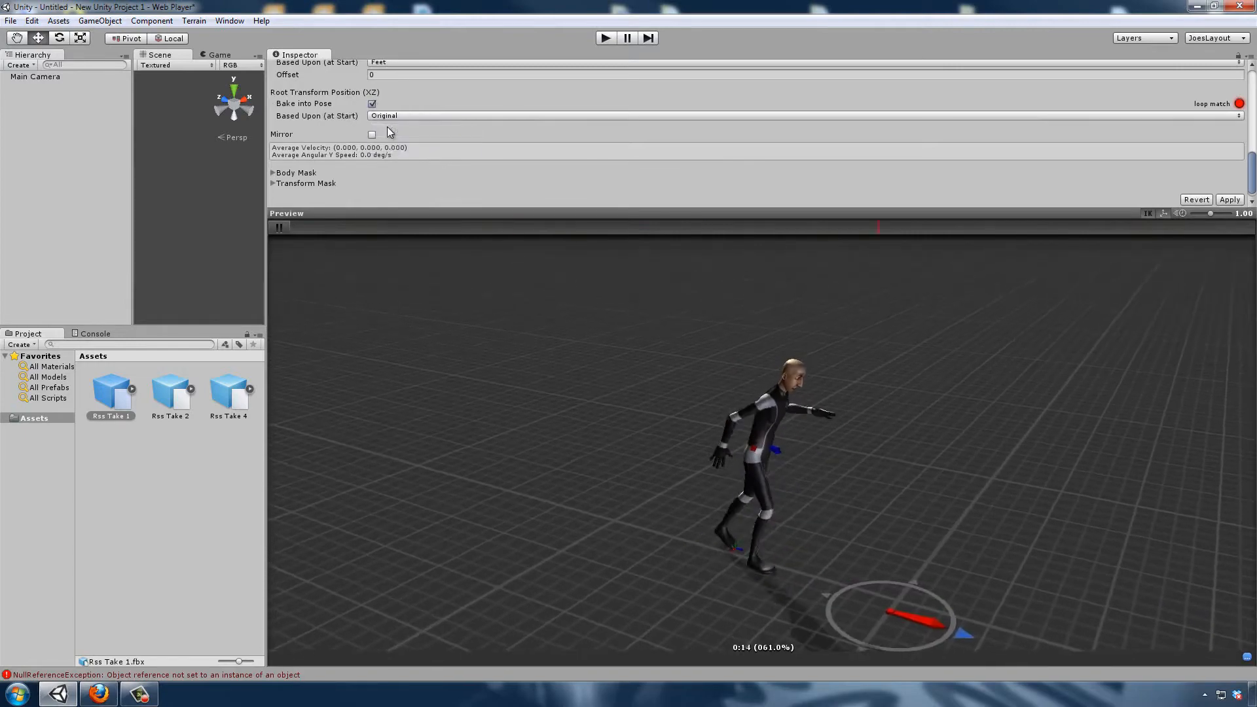
click(1230, 200)
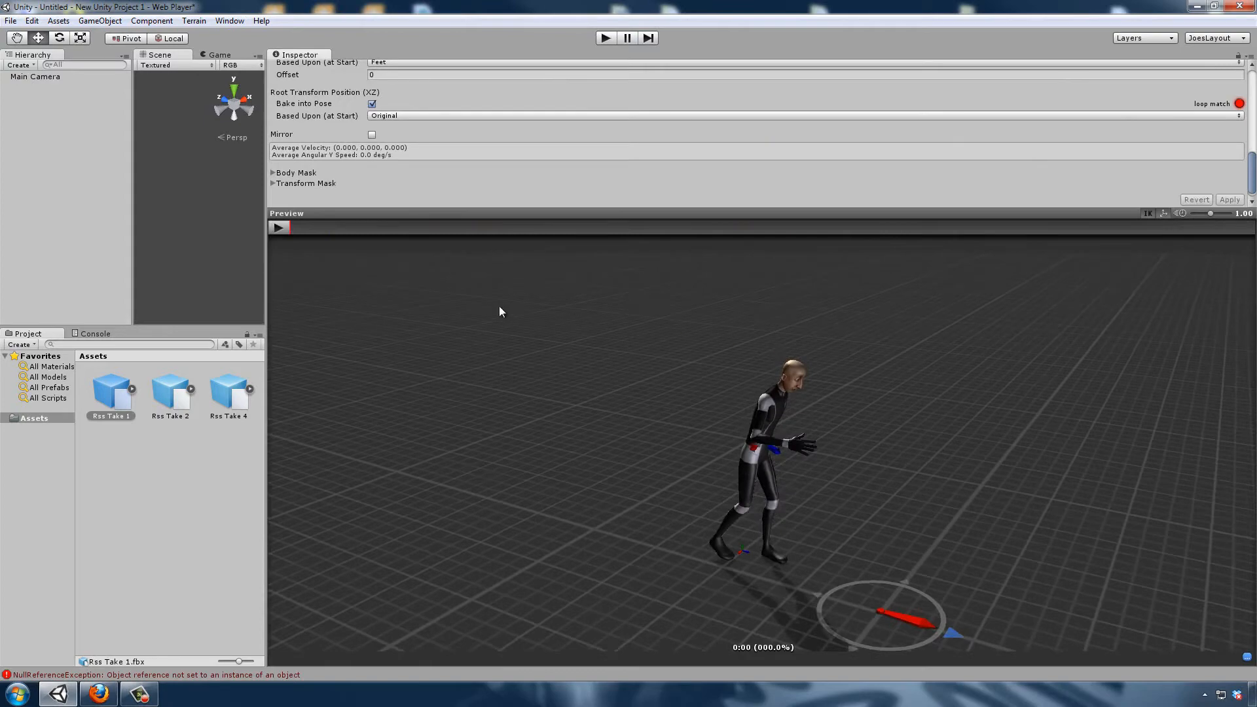
click(279, 228)
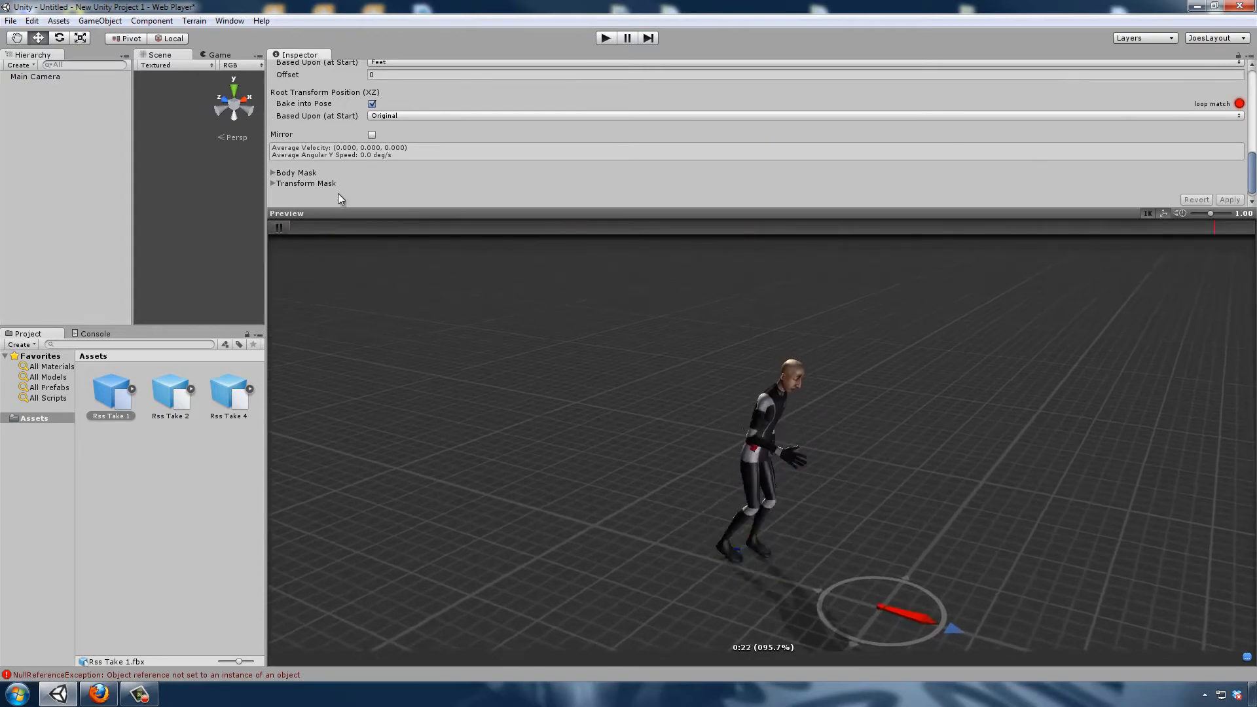
Step: Return root transform position (XZ) to Center of Mass, preview it without baking, and apply it baked into the pose
click(373, 104)
click(381, 117)
click(385, 138)
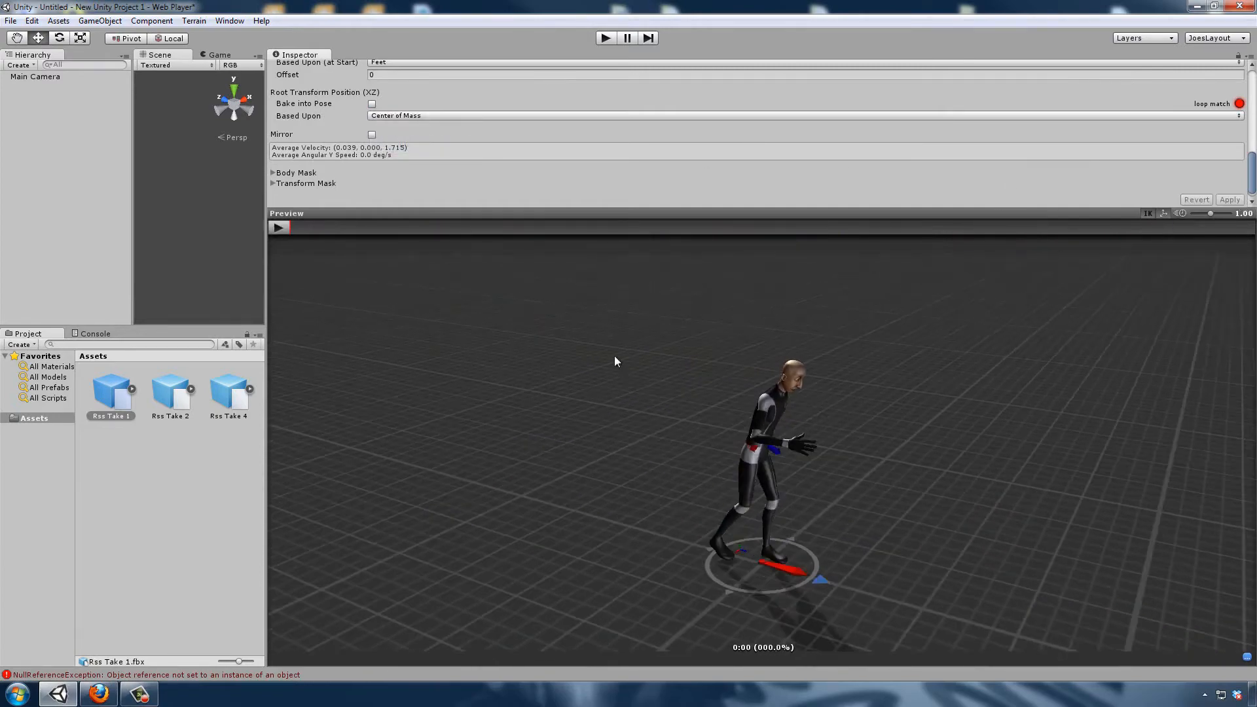
click(278, 227)
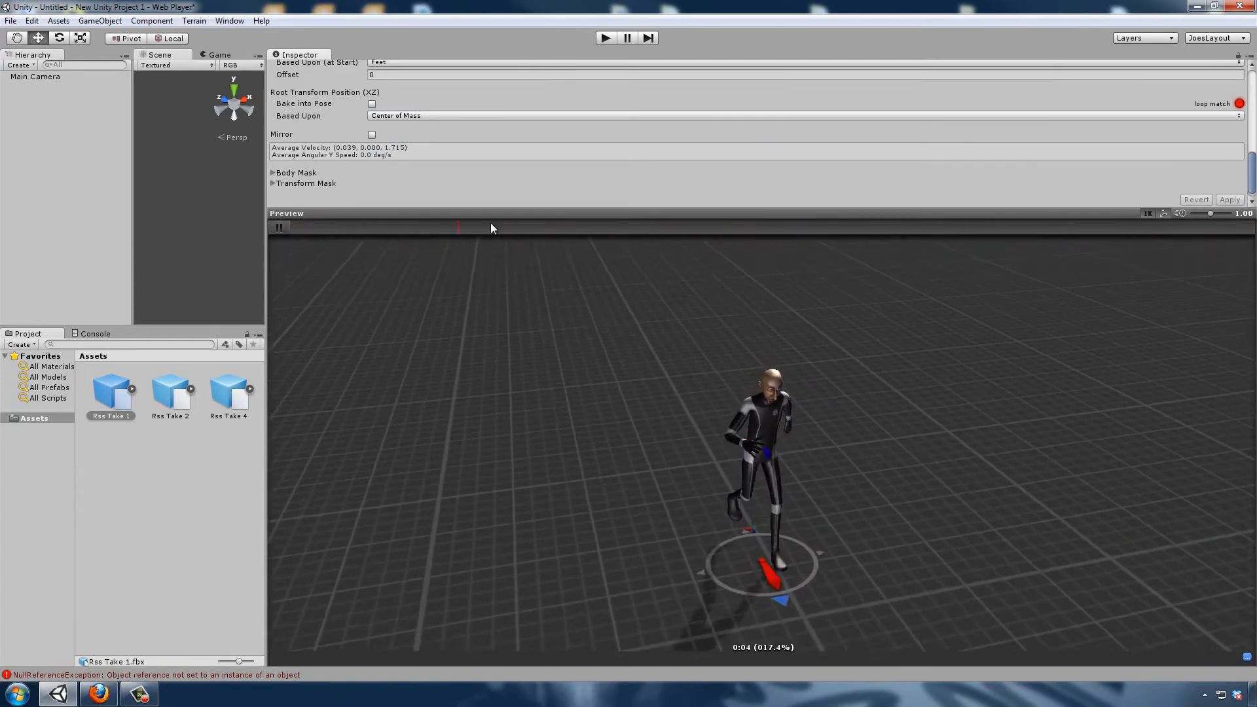
click(372, 103)
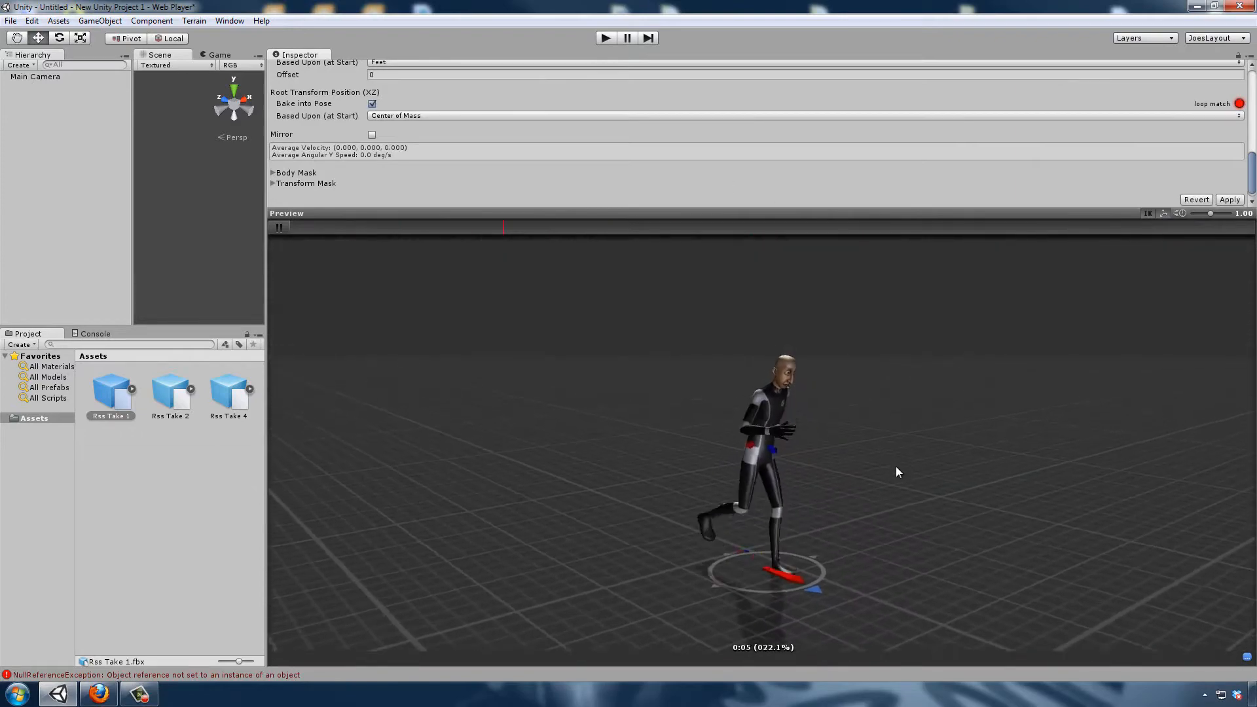
click(1229, 200)
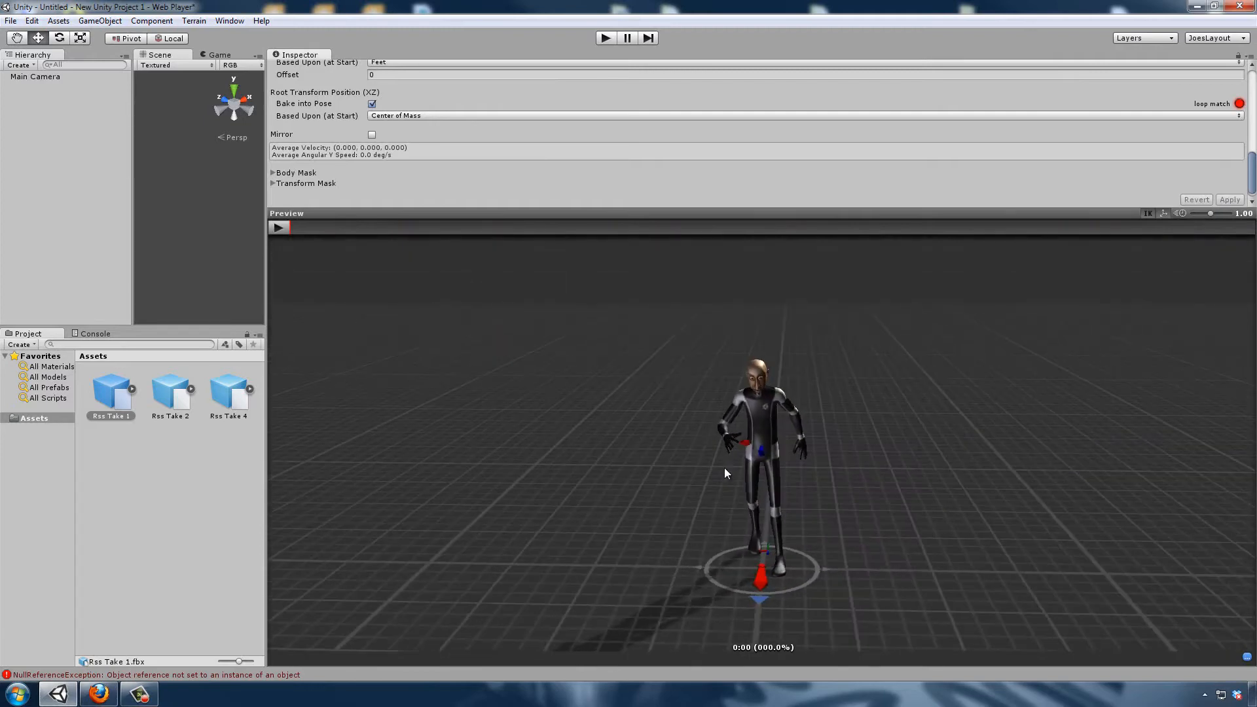
Step: Open the iPi Default take clip in Rss Take 2's animation import settings and play it in the preview
click(182, 413)
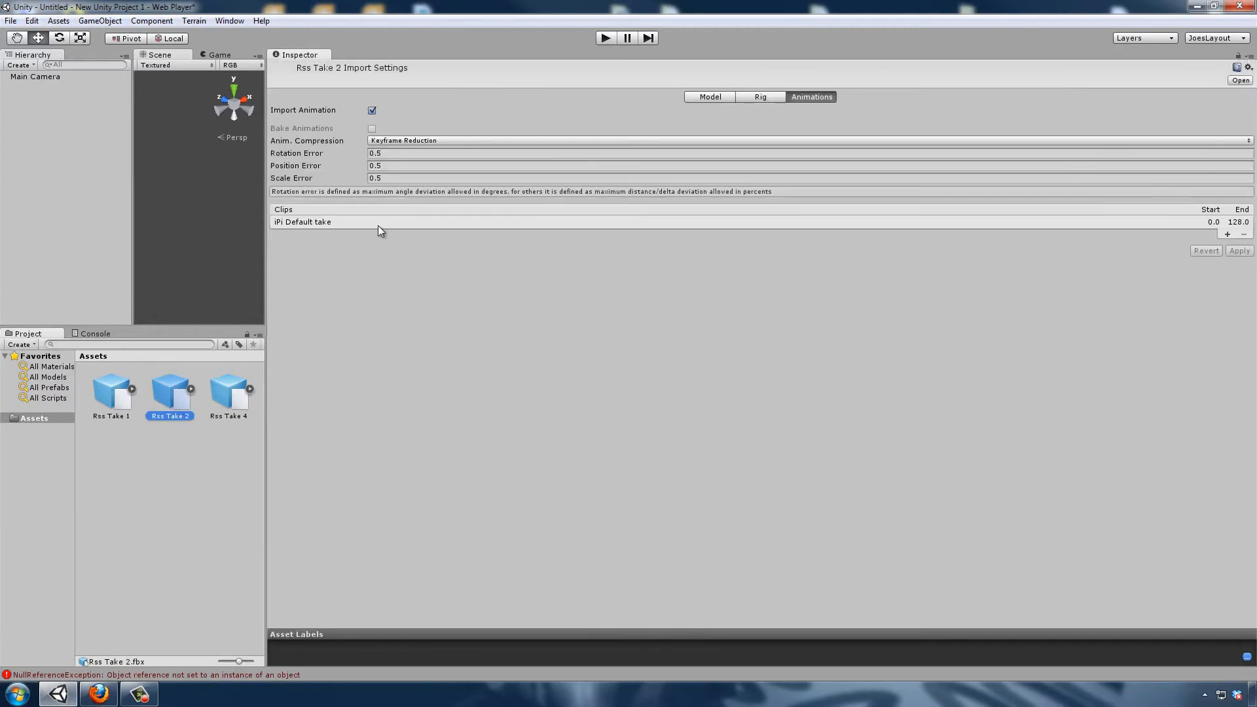
click(378, 224)
click(278, 226)
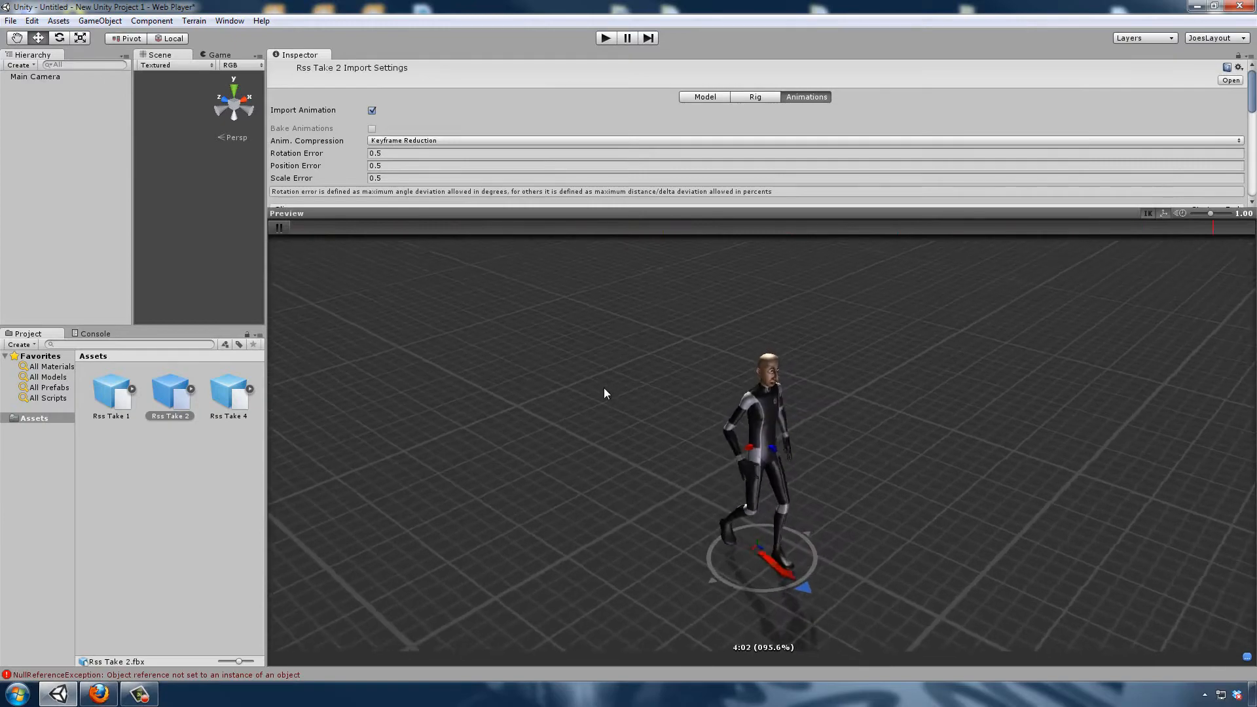
Step: Trim Rss Take 2's iPi Default take clip to start at frame 4 and end at frame 49.2, and preview the loop
drag(524, 208, 545, 262)
scroll(544, 262, down, 3)
click(286, 351)
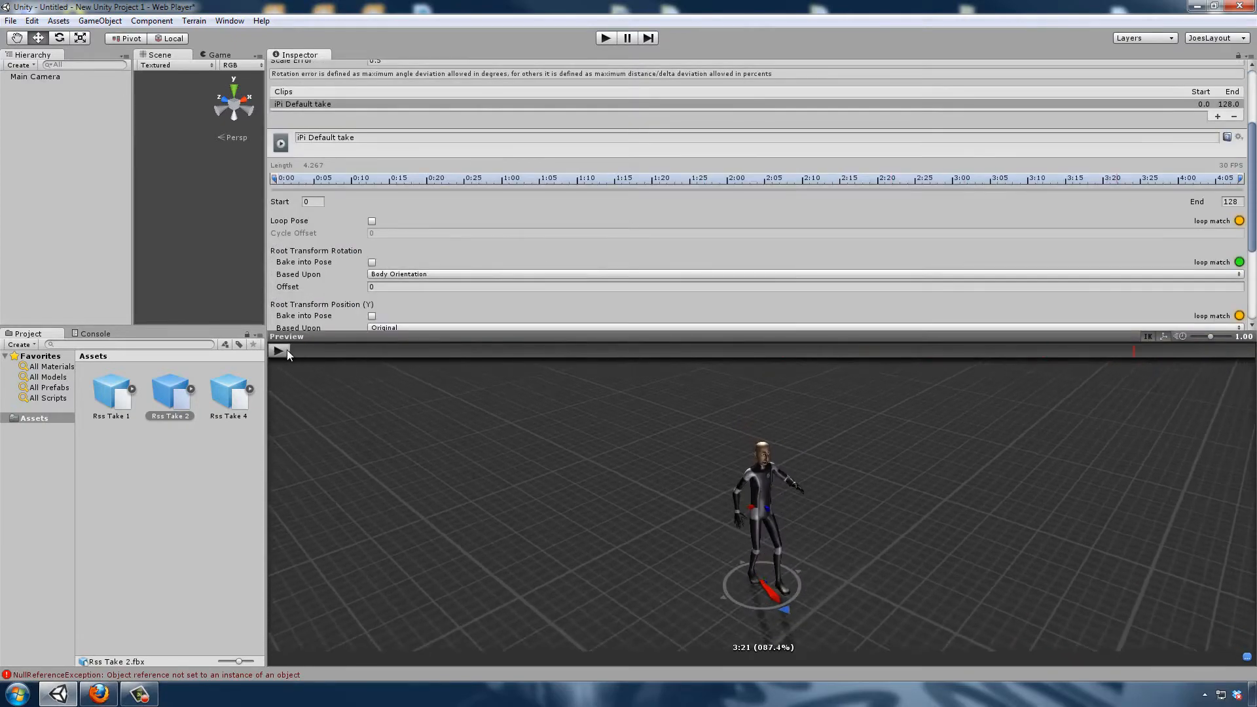
mouse_move(274, 179)
mouse_down()
mouse_move(334, 180)
mouse_move(318, 177)
mouse_up()
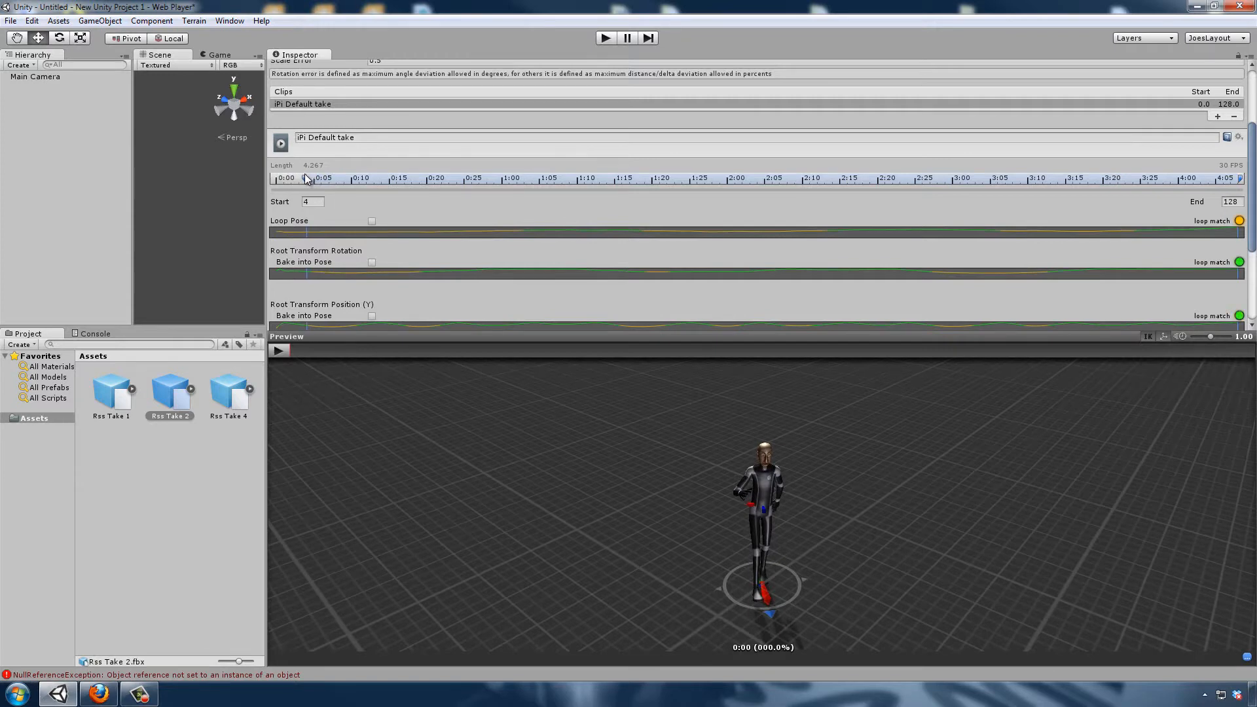
drag(305, 173, 307, 179)
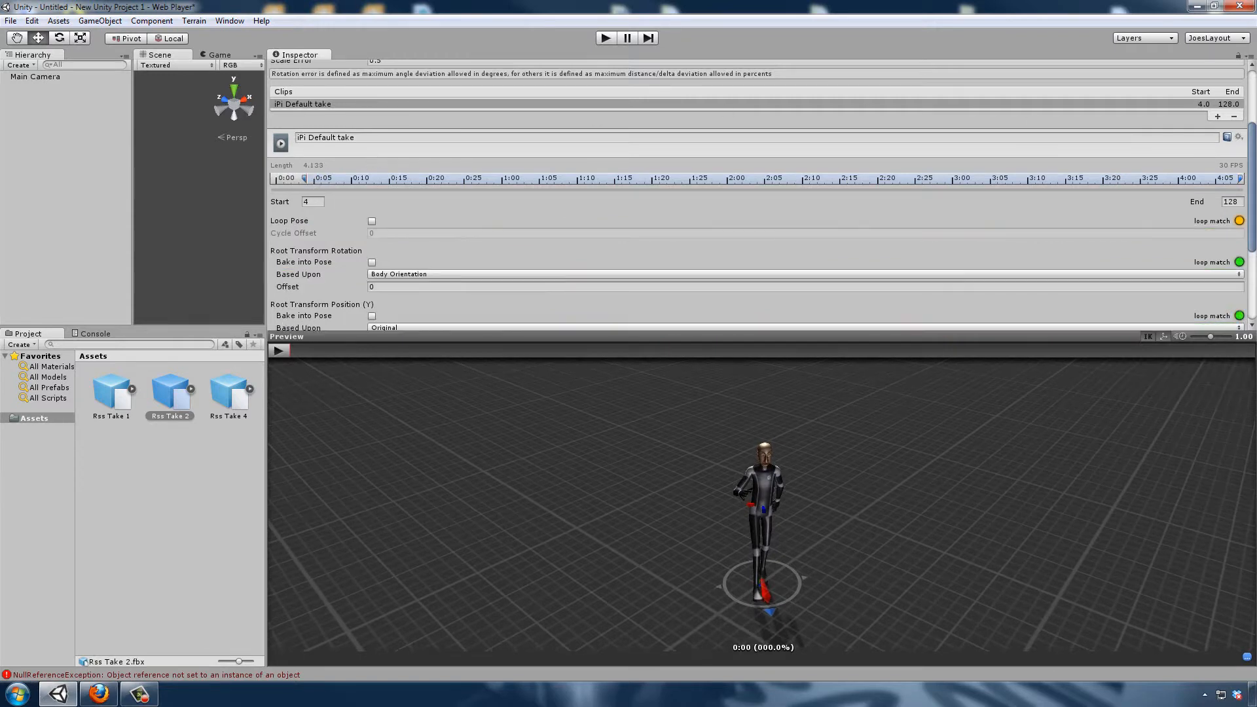
mouse_move(1241, 181)
mouse_down()
mouse_move(603, 177)
mouse_move(648, 182)
mouse_up()
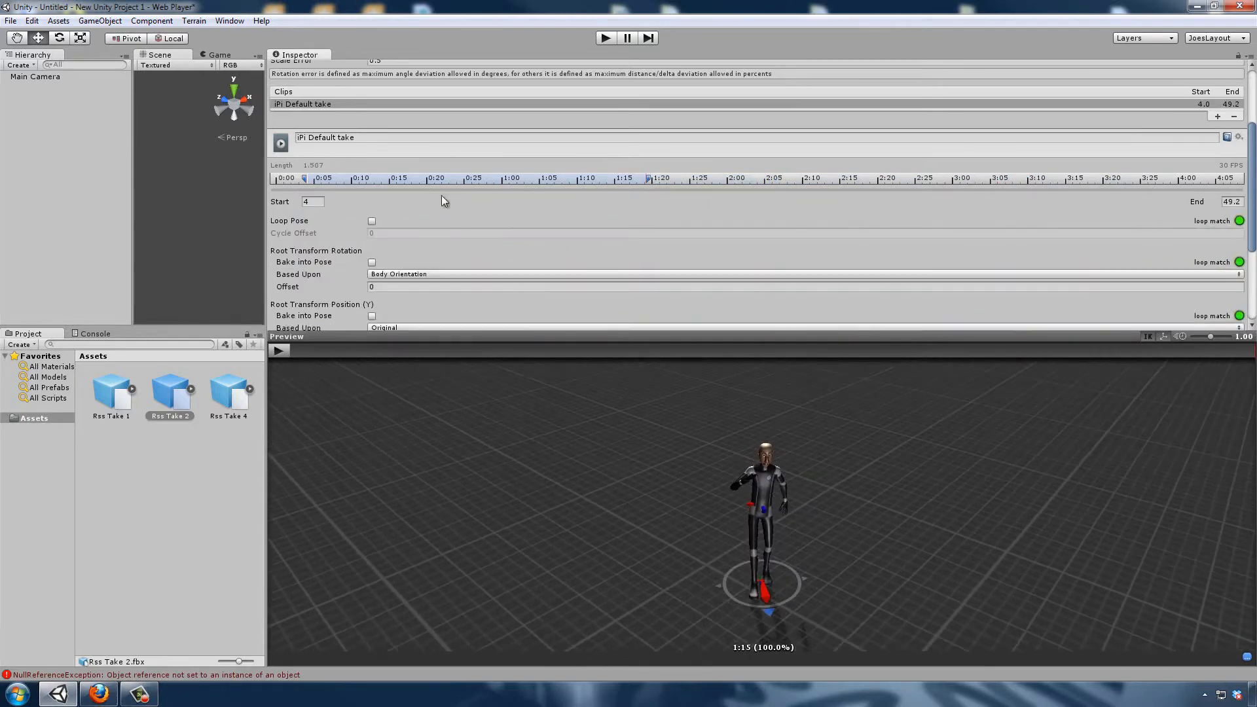
click(280, 353)
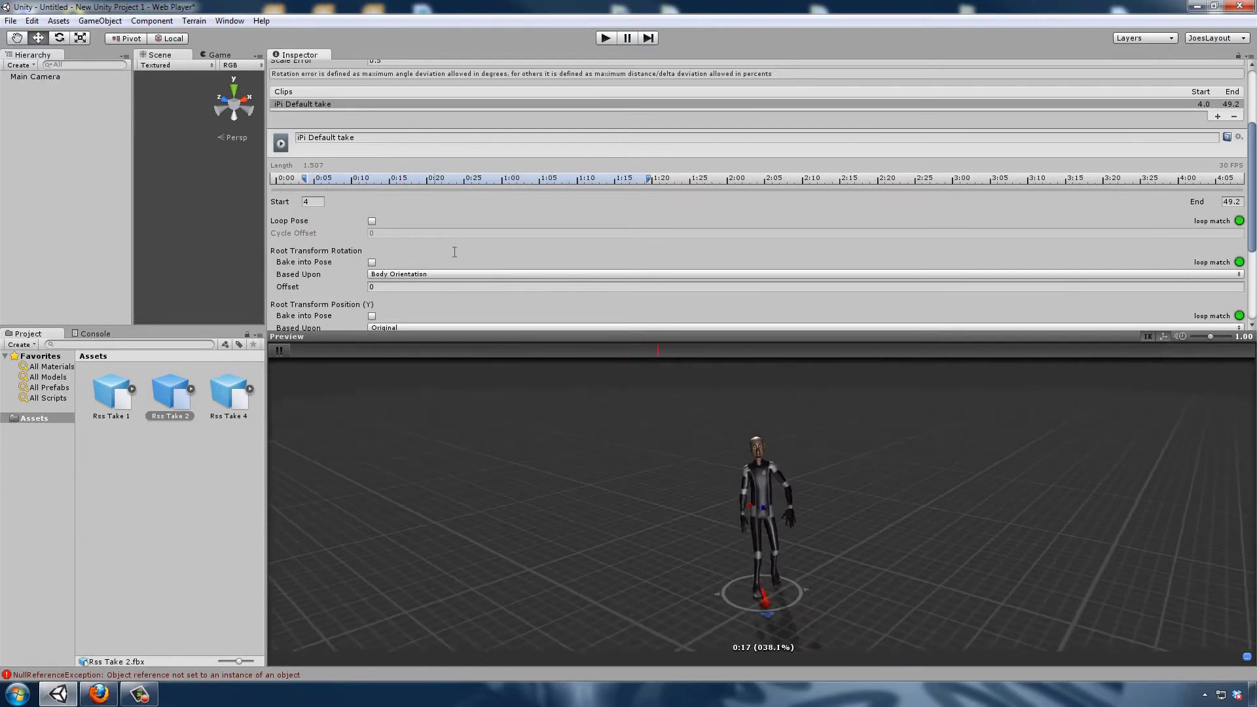
Step: Enable Loop Pose for Rss Take 2's clip and view the moving character from another angle
click(371, 222)
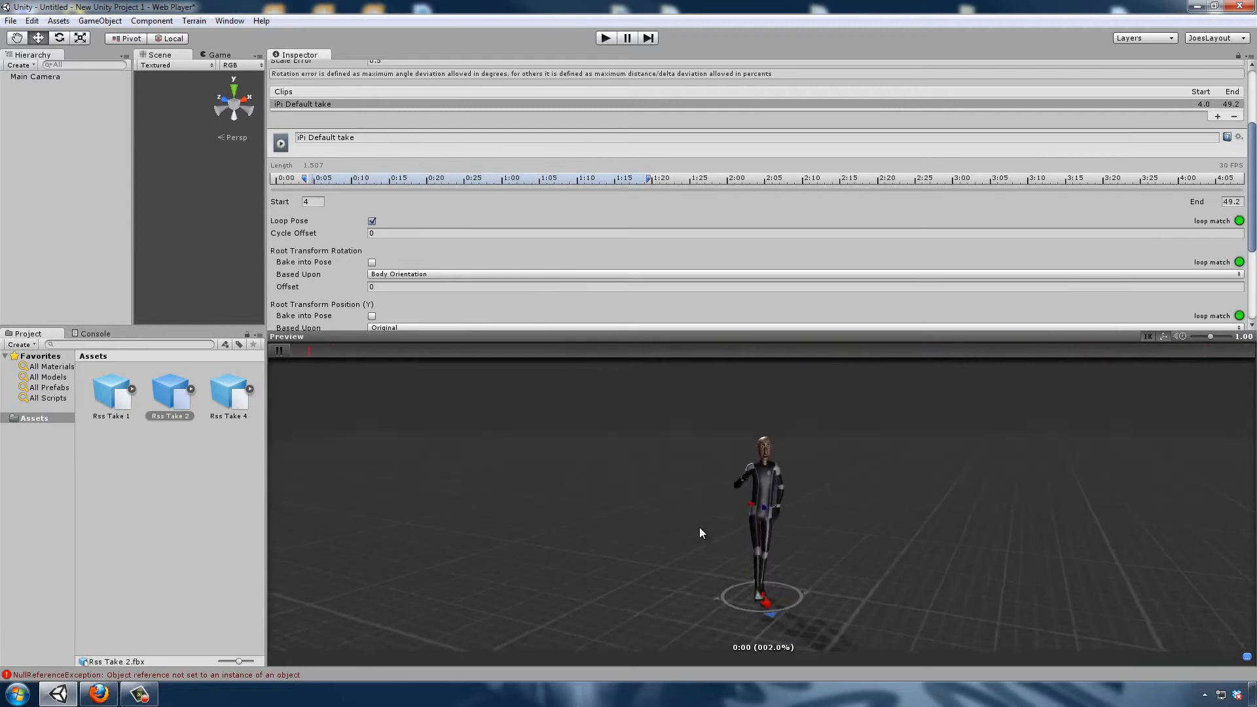
drag(700, 528, 651, 516)
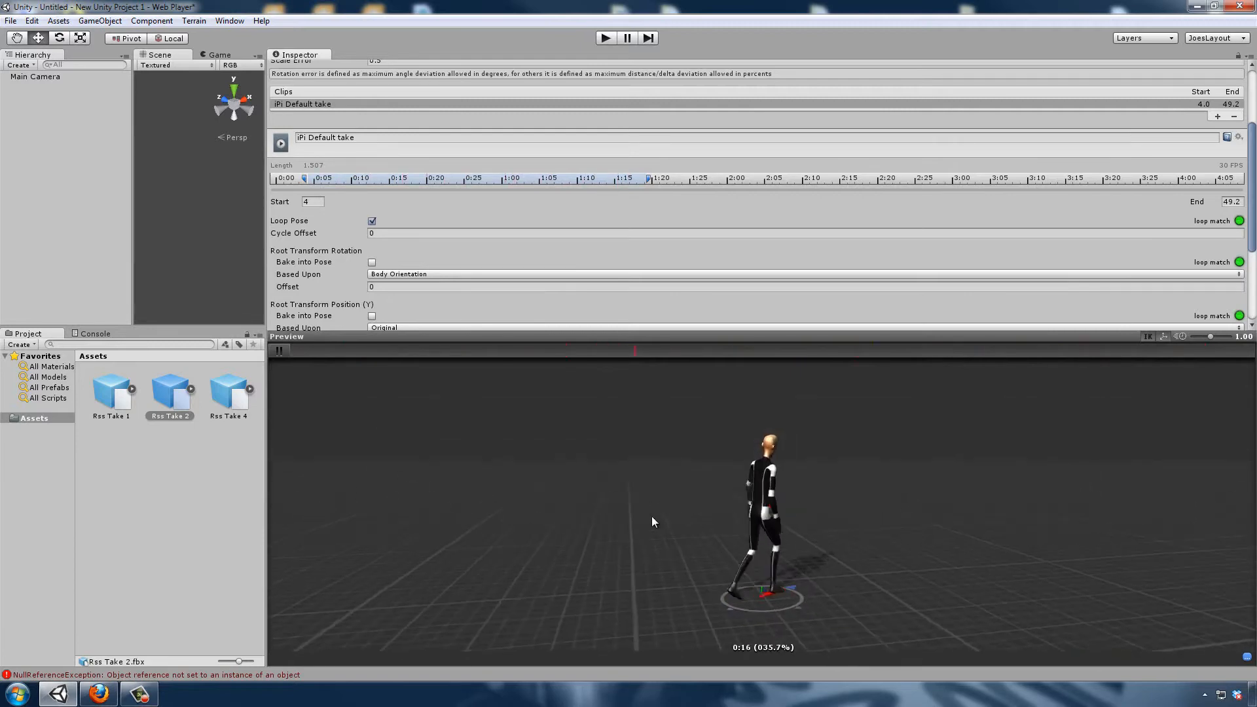
Step: Bake Rss Take 2's root transform rotation into the pose, apply the change, and play the preview
click(371, 263)
scroll(541, 249, down, 4)
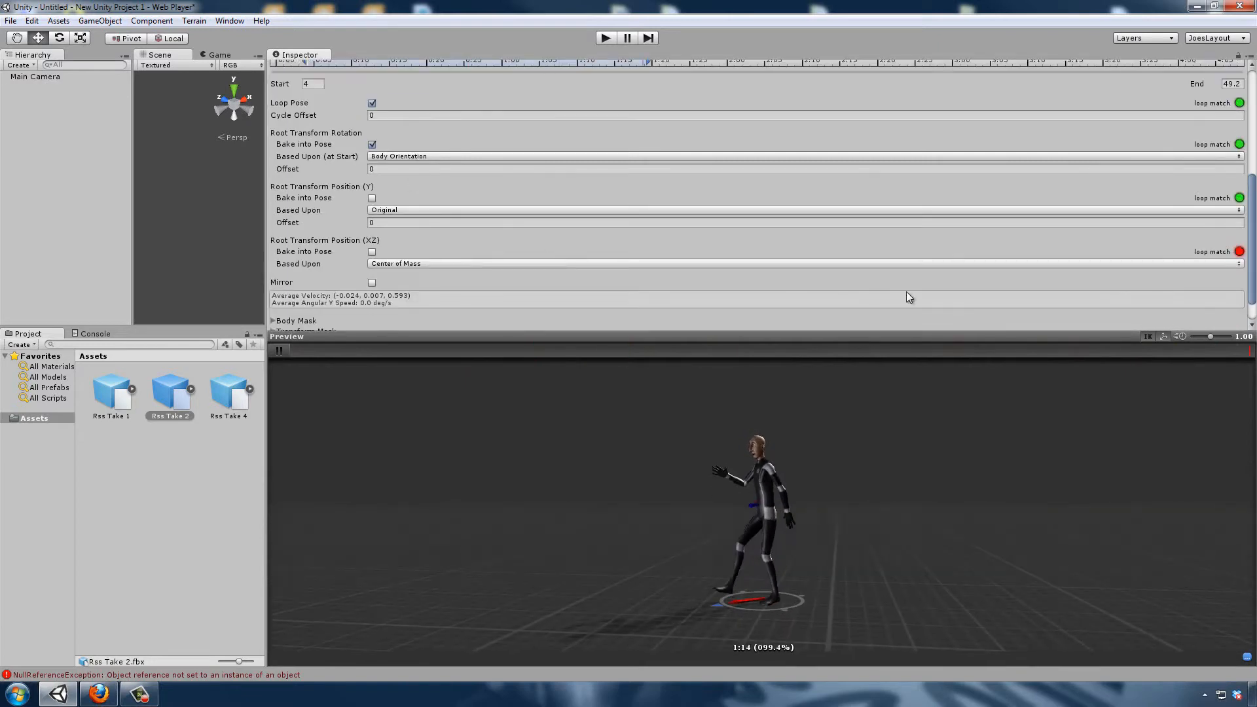
click(279, 351)
scroll(851, 256, down, 2)
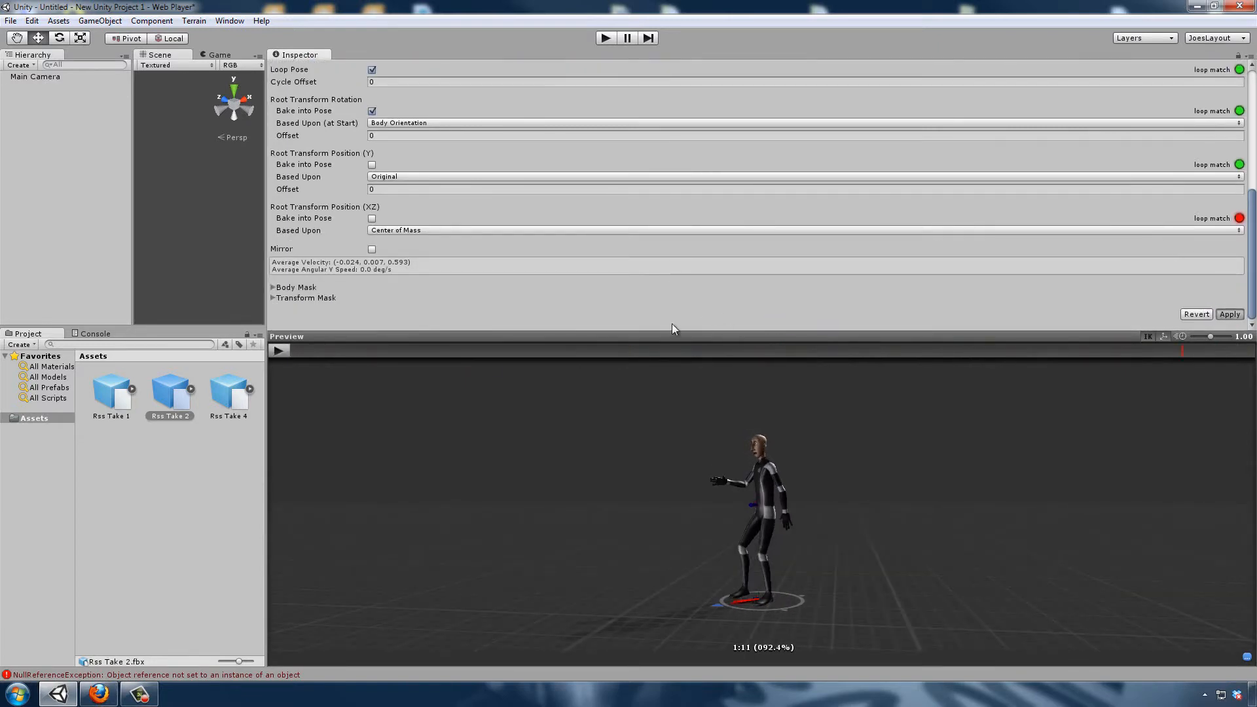
click(282, 351)
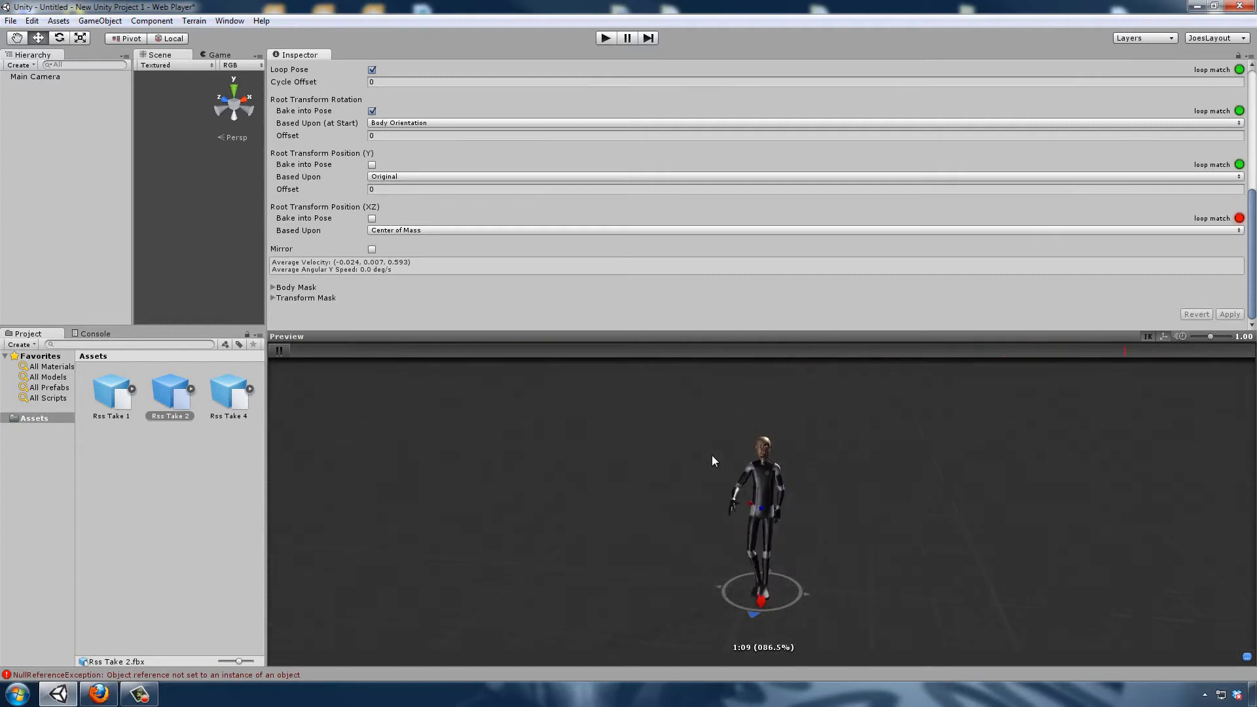
Step: Bake Rss Take 2's root transform position (Y) into the pose based upon Feet, and apply the change
scroll(408, 171, up, 3)
scroll(408, 170, down, 3)
click(372, 164)
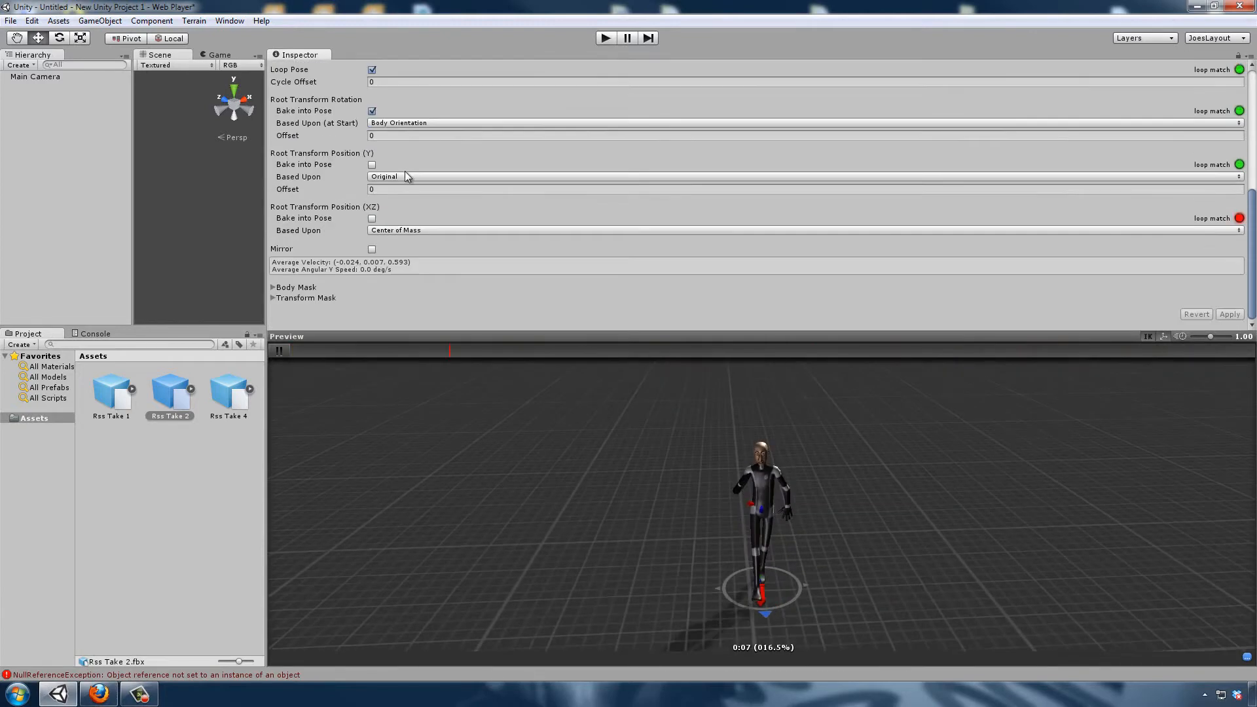
click(383, 177)
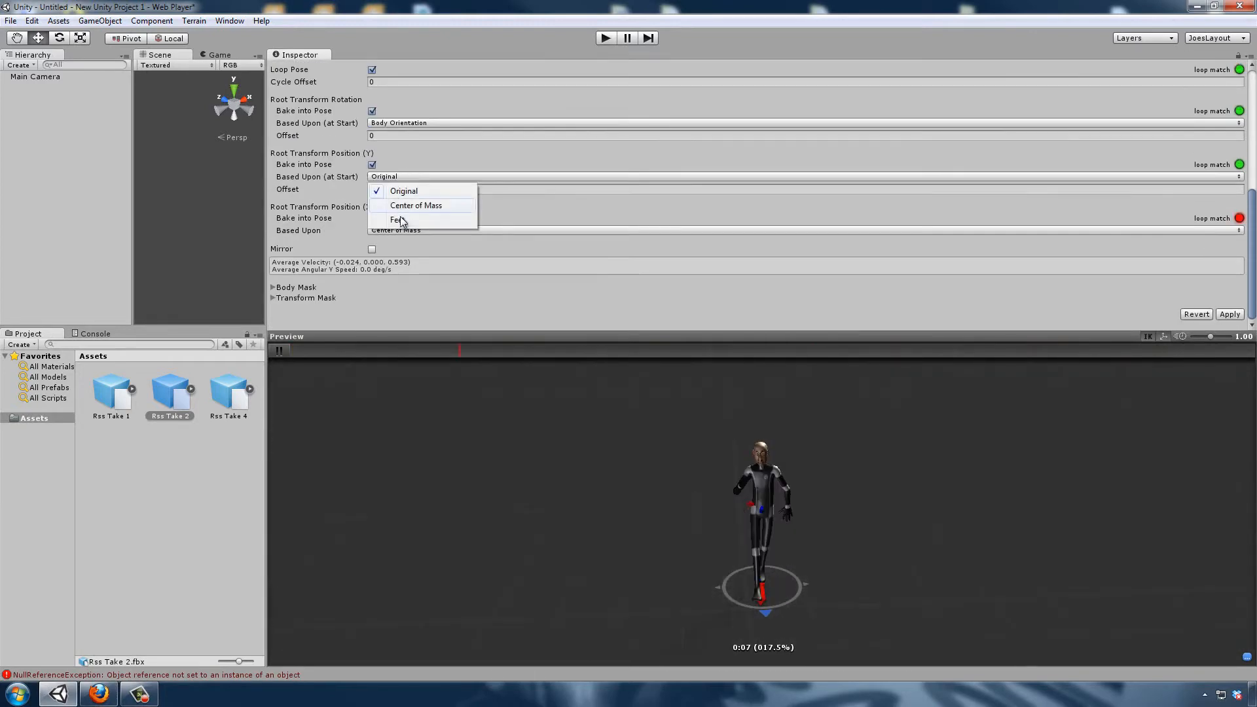
click(400, 221)
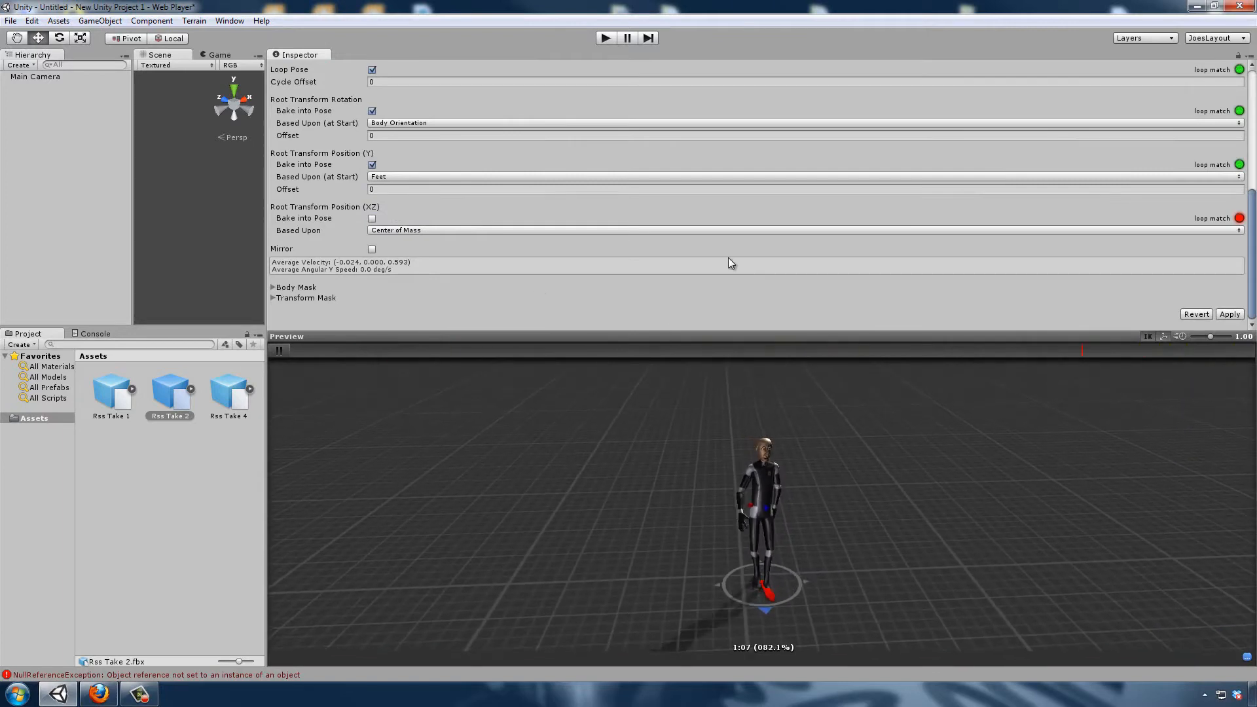
click(1222, 316)
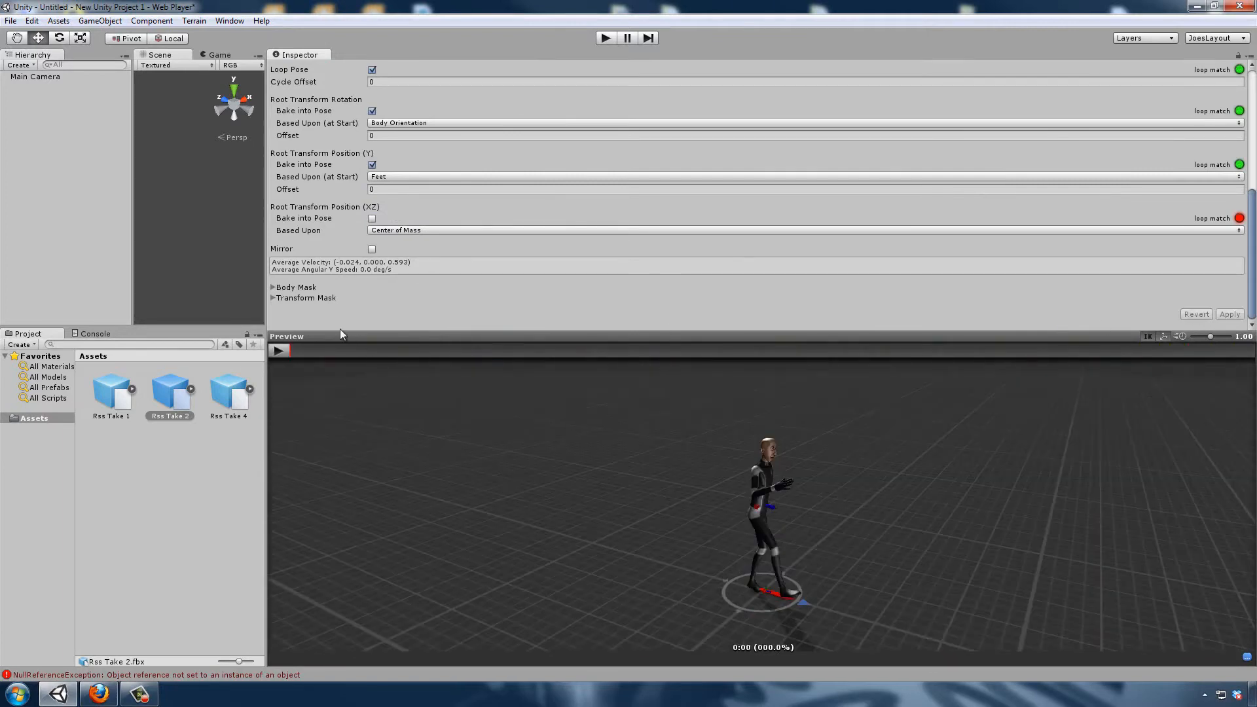
Step: Play Rss Take 2's clip in the preview, view it from another angle, and toggle the IK display
click(278, 351)
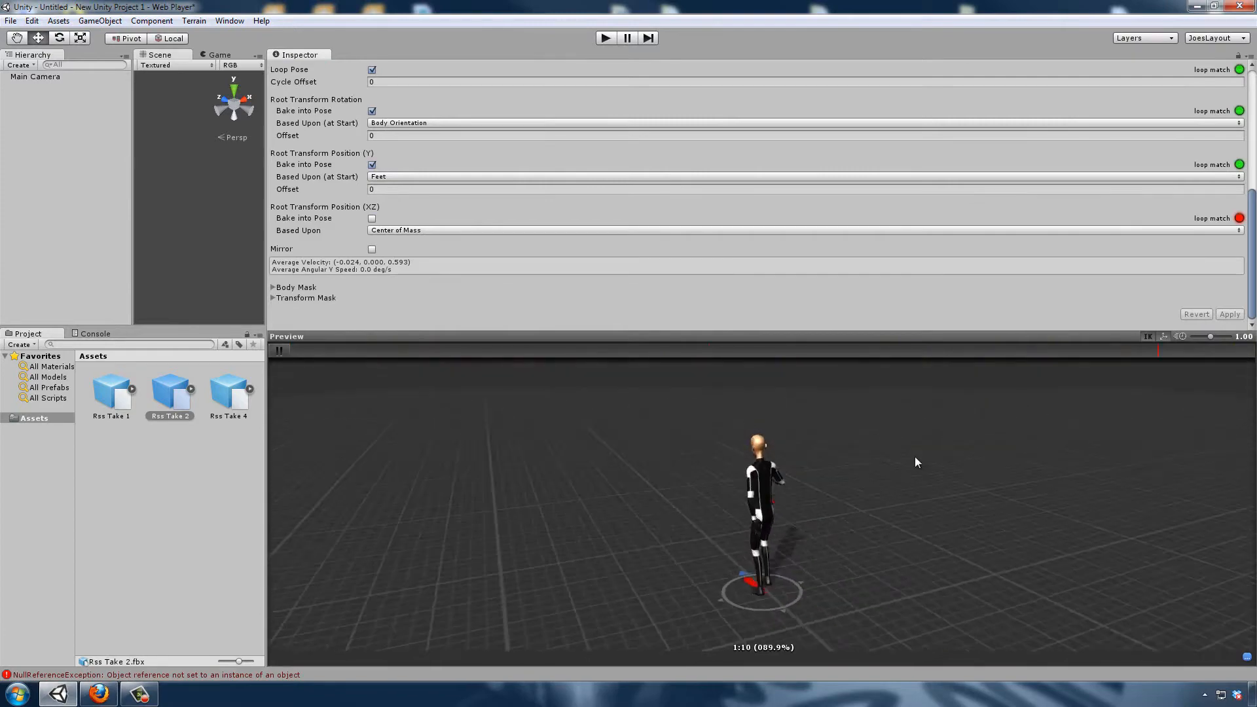
drag(879, 470, 438, 468)
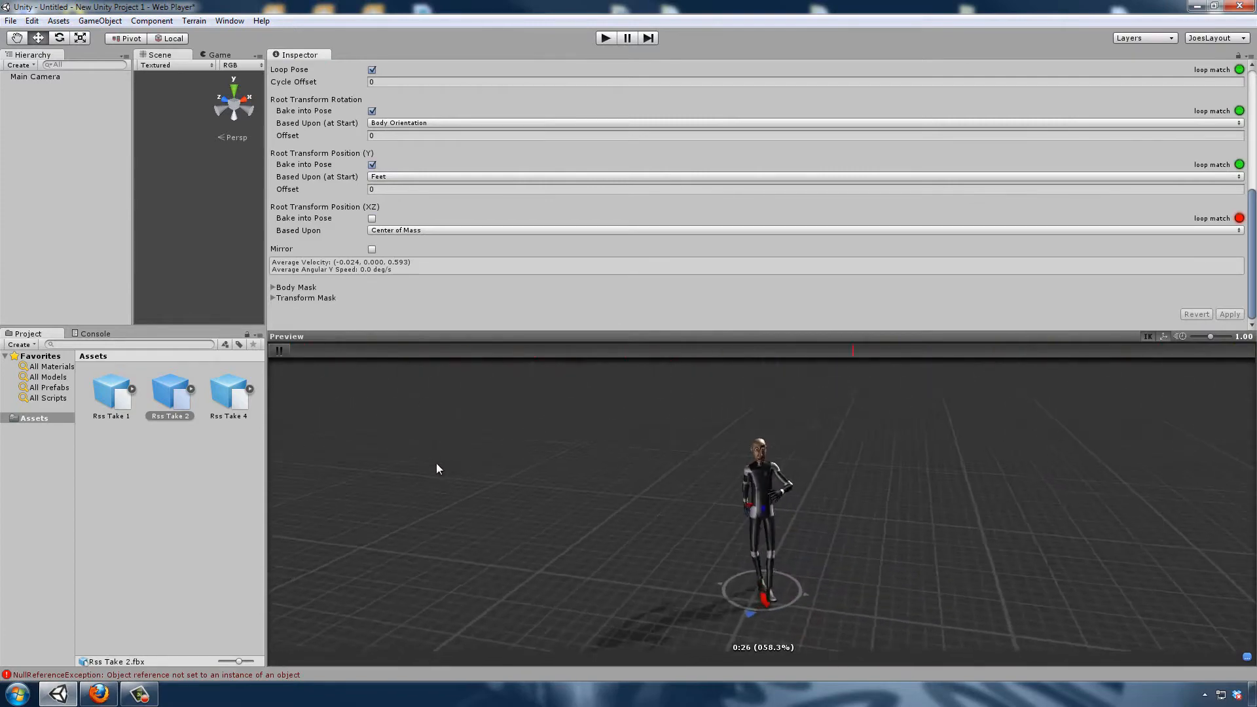
click(1148, 337)
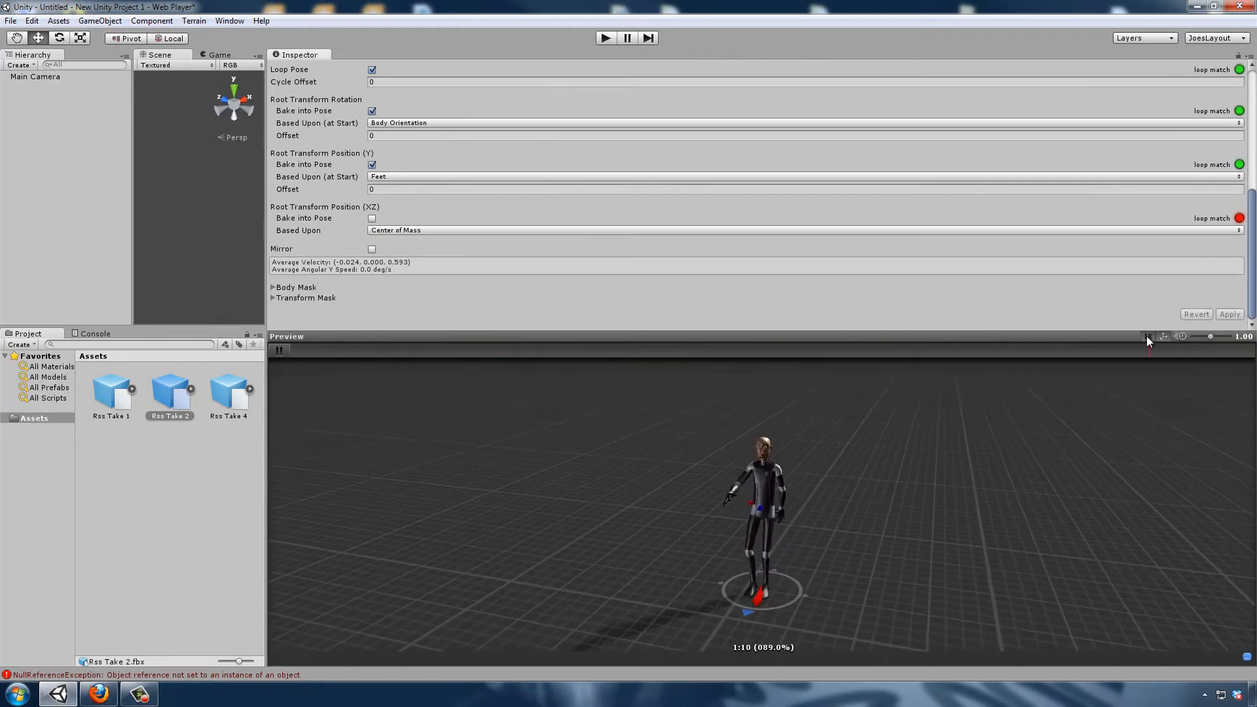
click(278, 351)
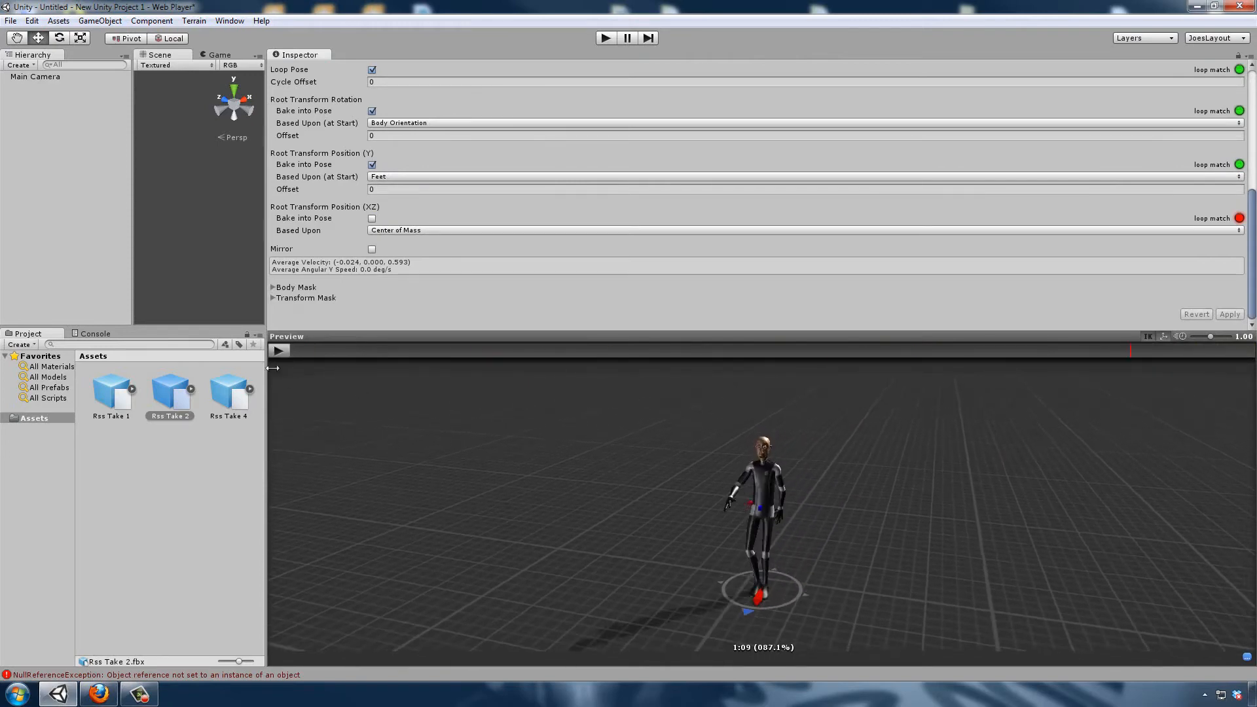
Step: Open the iPi Default take clip in Rss Take 4's animation import settings and play it in an enlarged preview
click(222, 393)
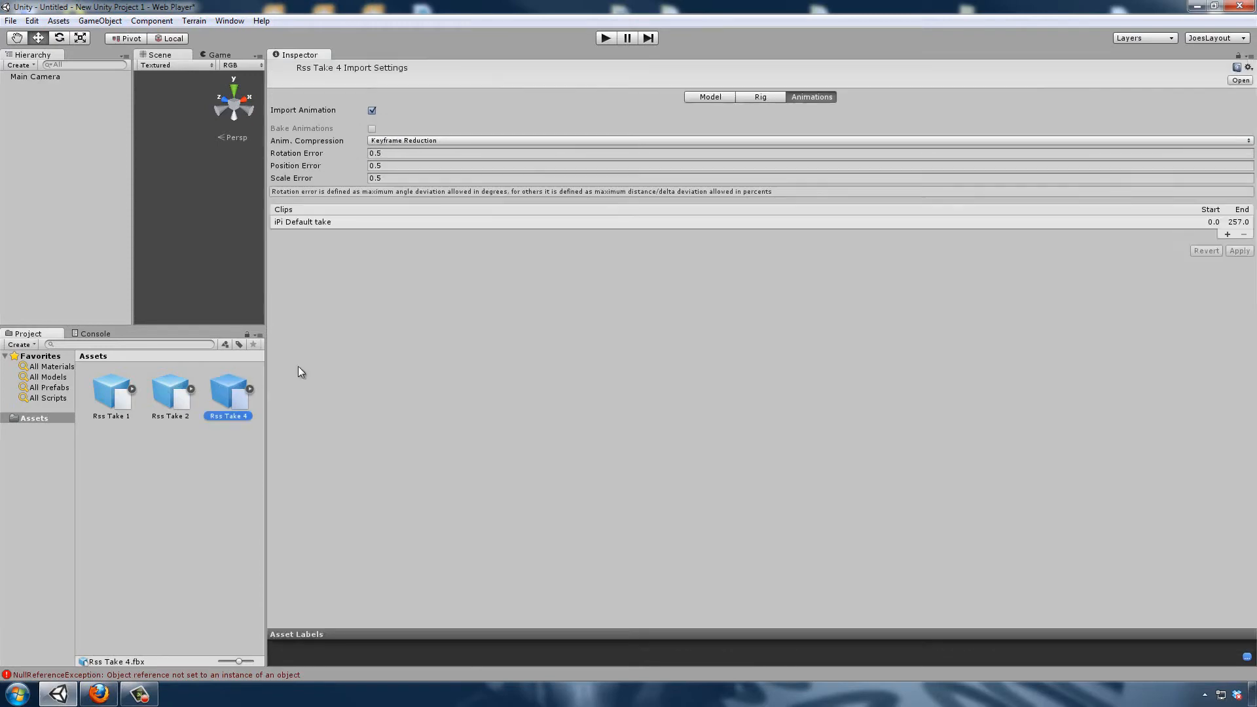
click(651, 634)
click(322, 222)
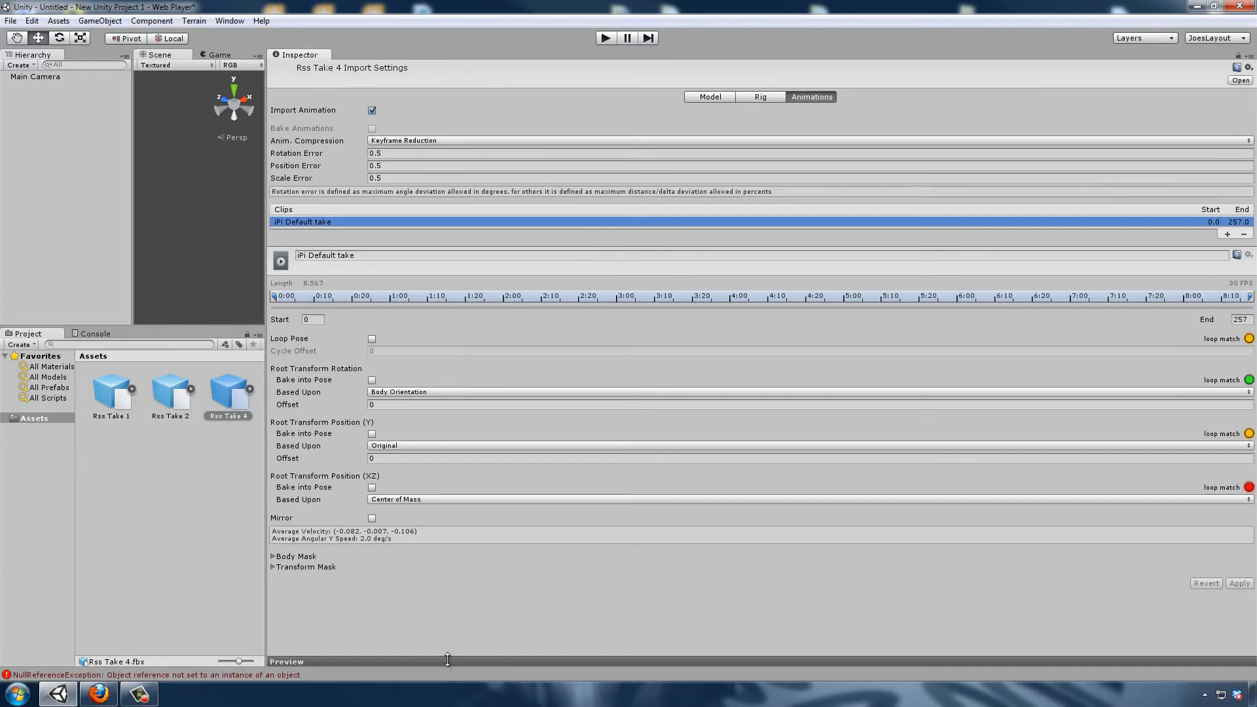
drag(448, 660, 548, 285)
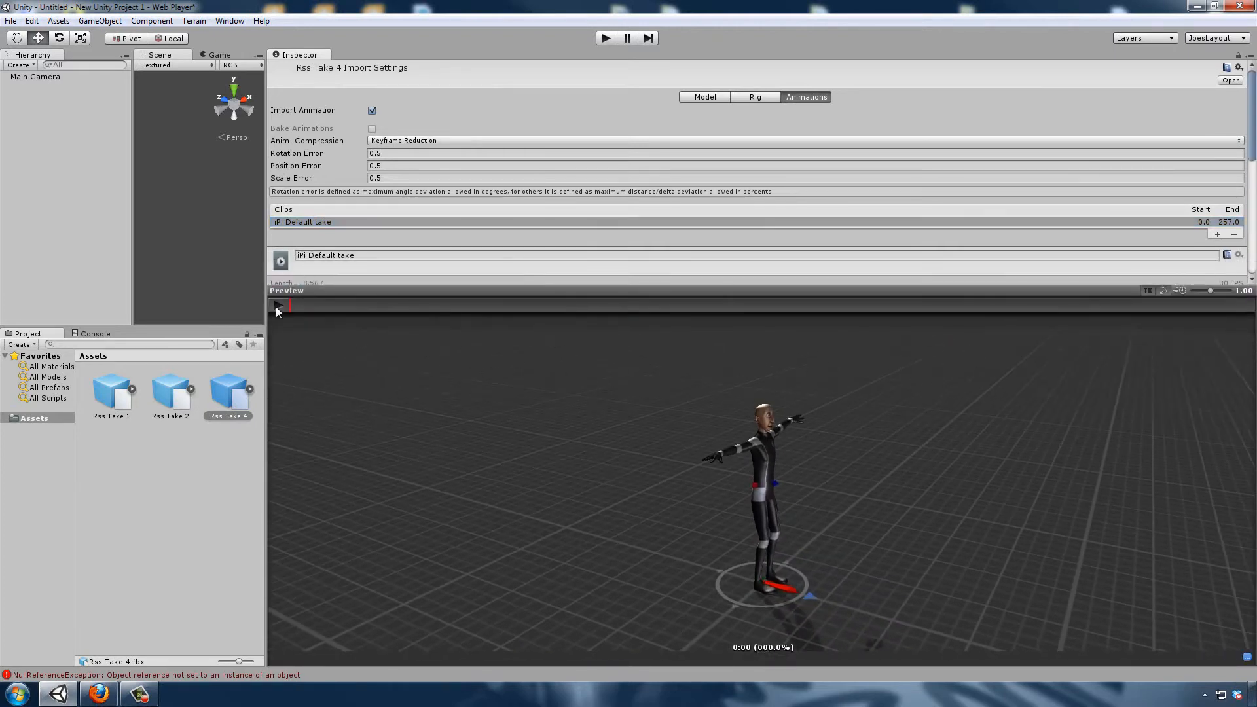
click(278, 305)
Step: Trim Rss Take 4's iPi Default take clip to start at frame 10 and end at frame 127, previewing the motion
scroll(481, 199, down, 5)
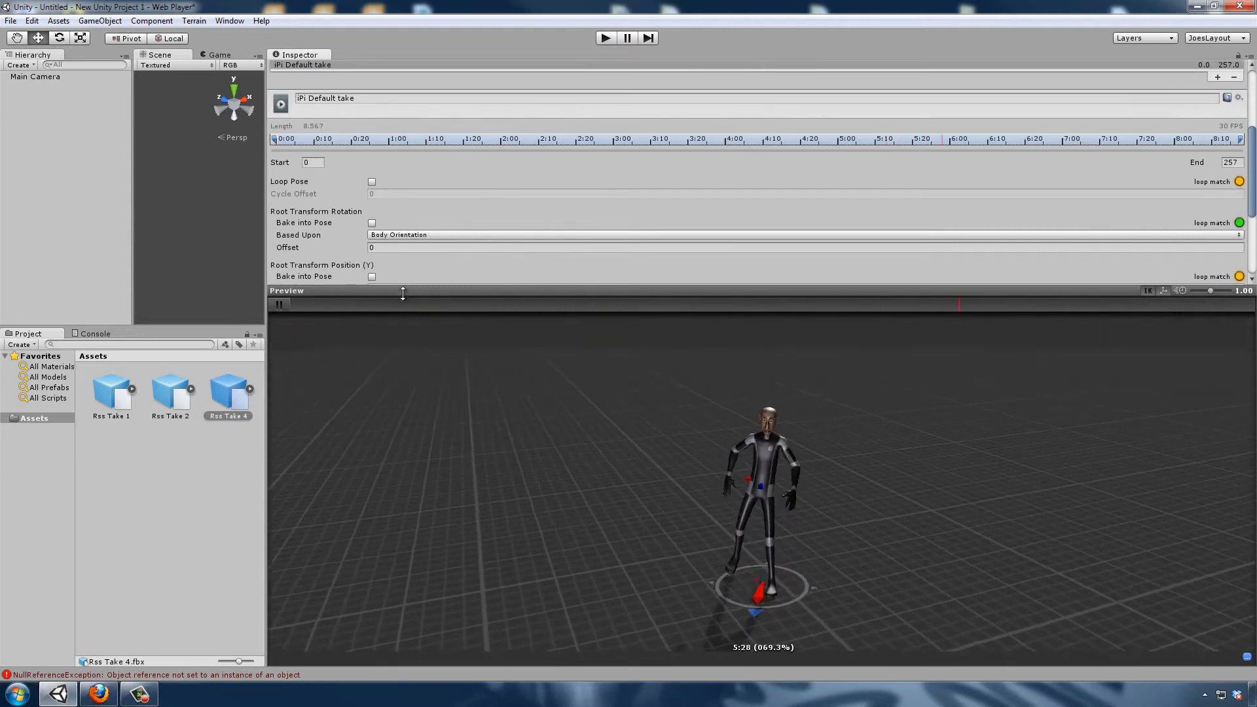
click(279, 304)
scroll(658, 226, down, 2)
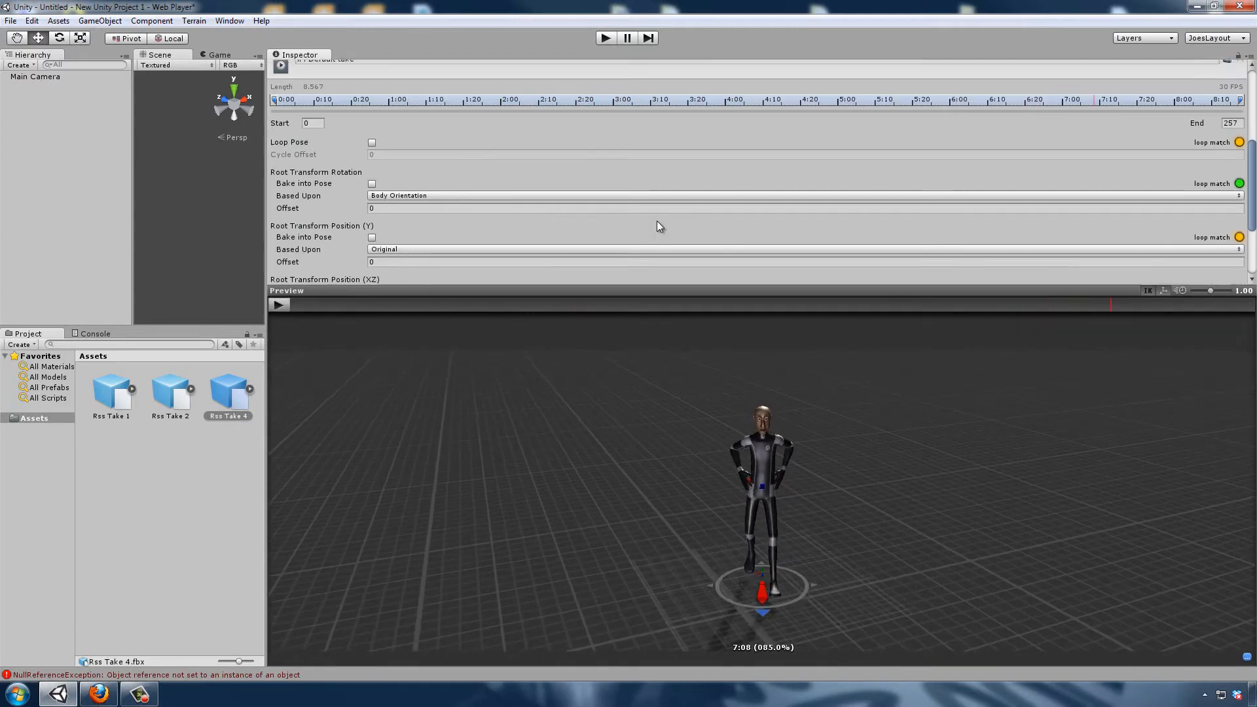
mouse_move(275, 105)
mouse_down()
mouse_move(340, 102)
mouse_move(299, 113)
mouse_move(314, 120)
mouse_up()
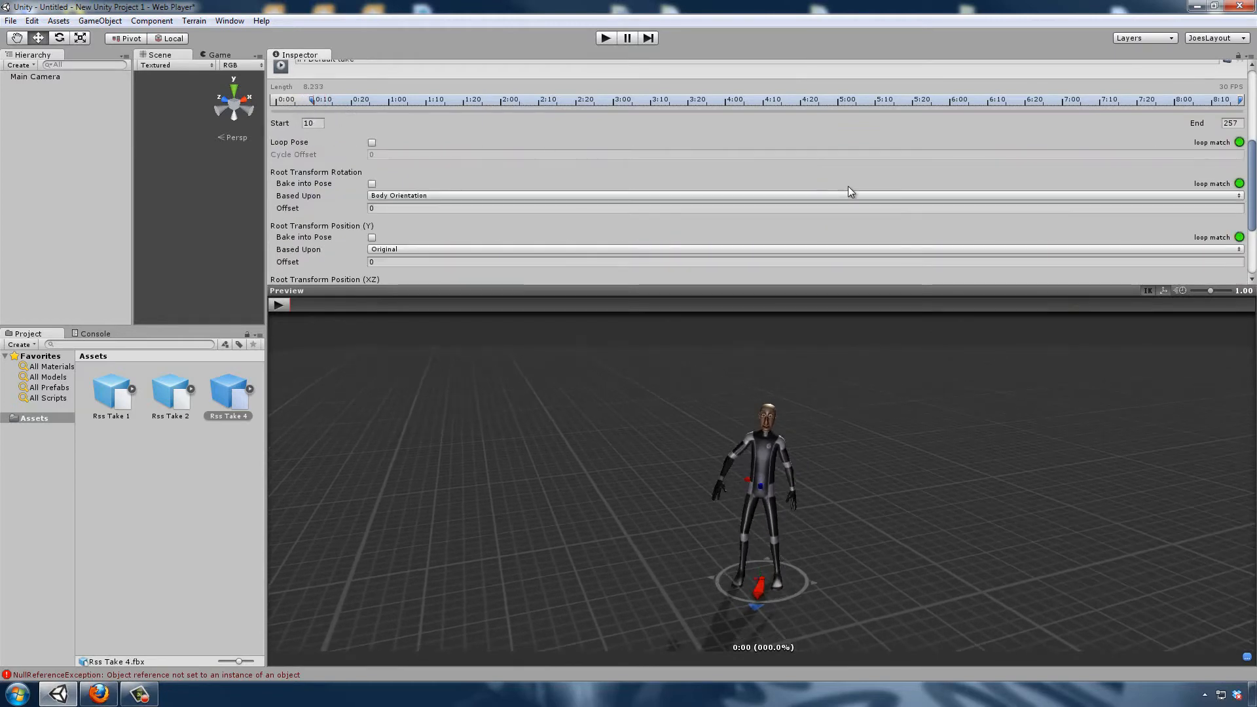
click(284, 310)
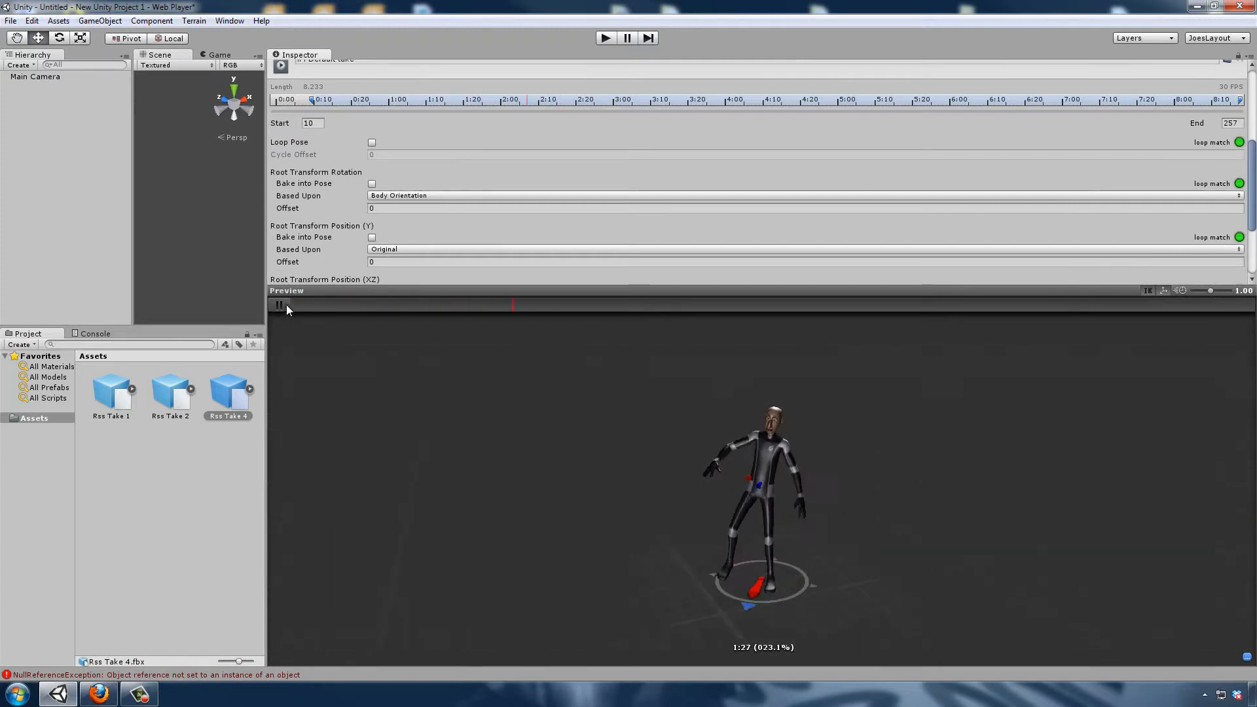
click(285, 307)
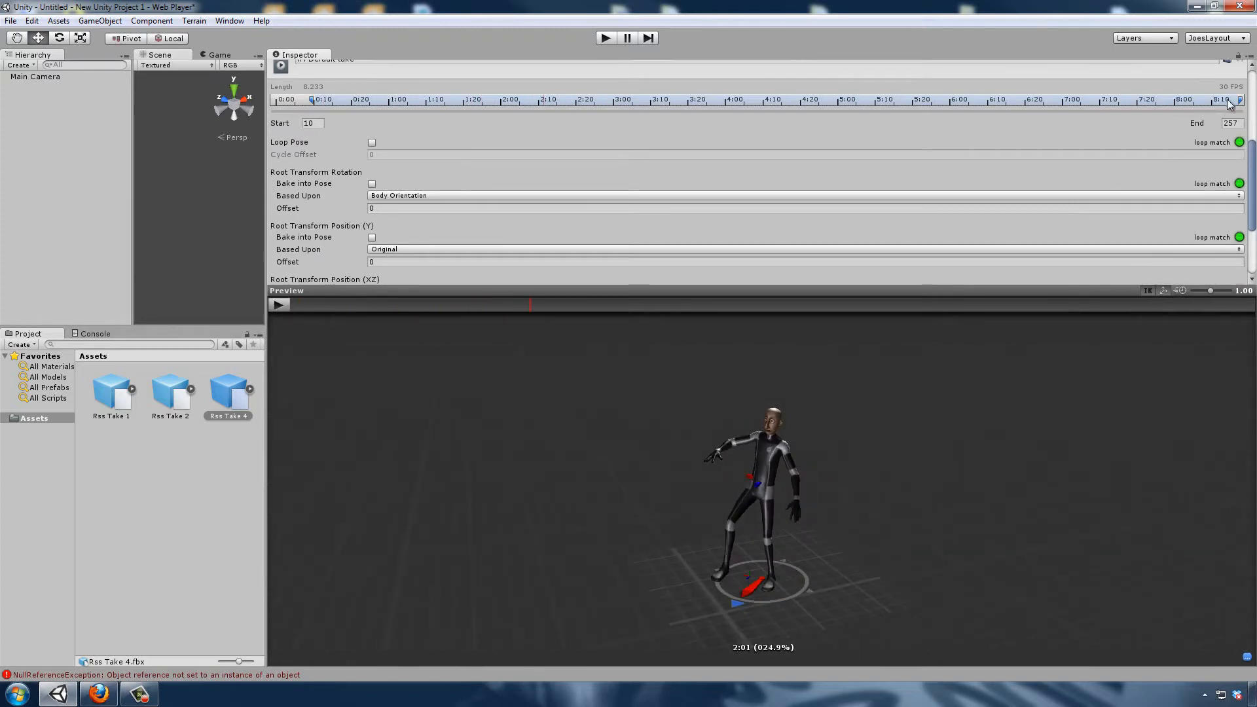
mouse_move(1239, 106)
mouse_down()
mouse_move(971, 129)
mouse_move(721, 119)
mouse_move(764, 113)
mouse_move(754, 115)
mouse_up()
click(279, 305)
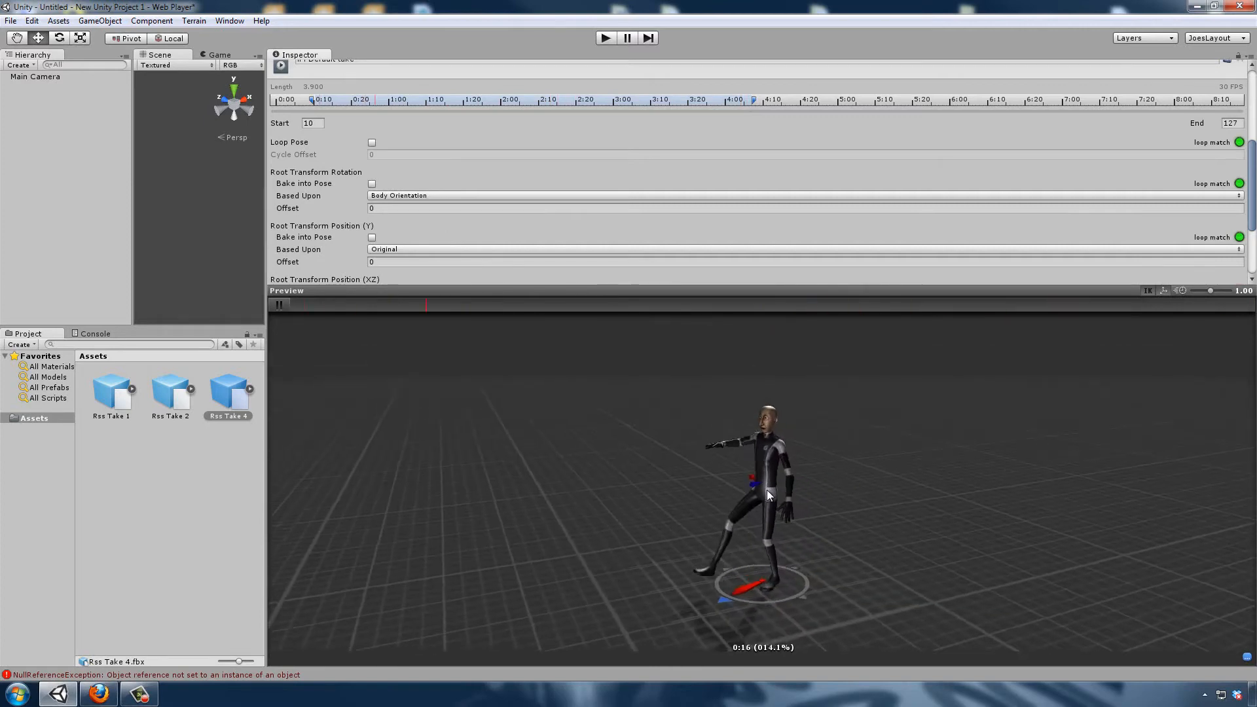
Step: Try Loop Pose on Rss Take 4's clip while the preview plays, and switch it back off
click(372, 142)
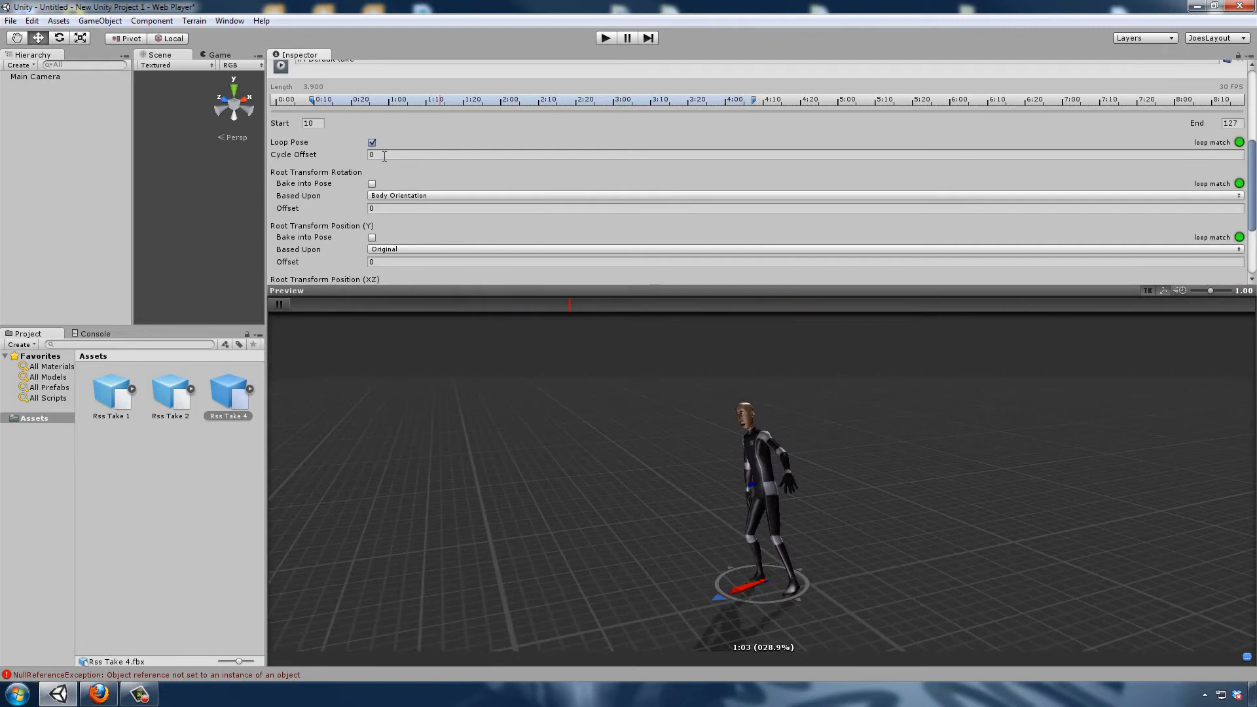
click(372, 142)
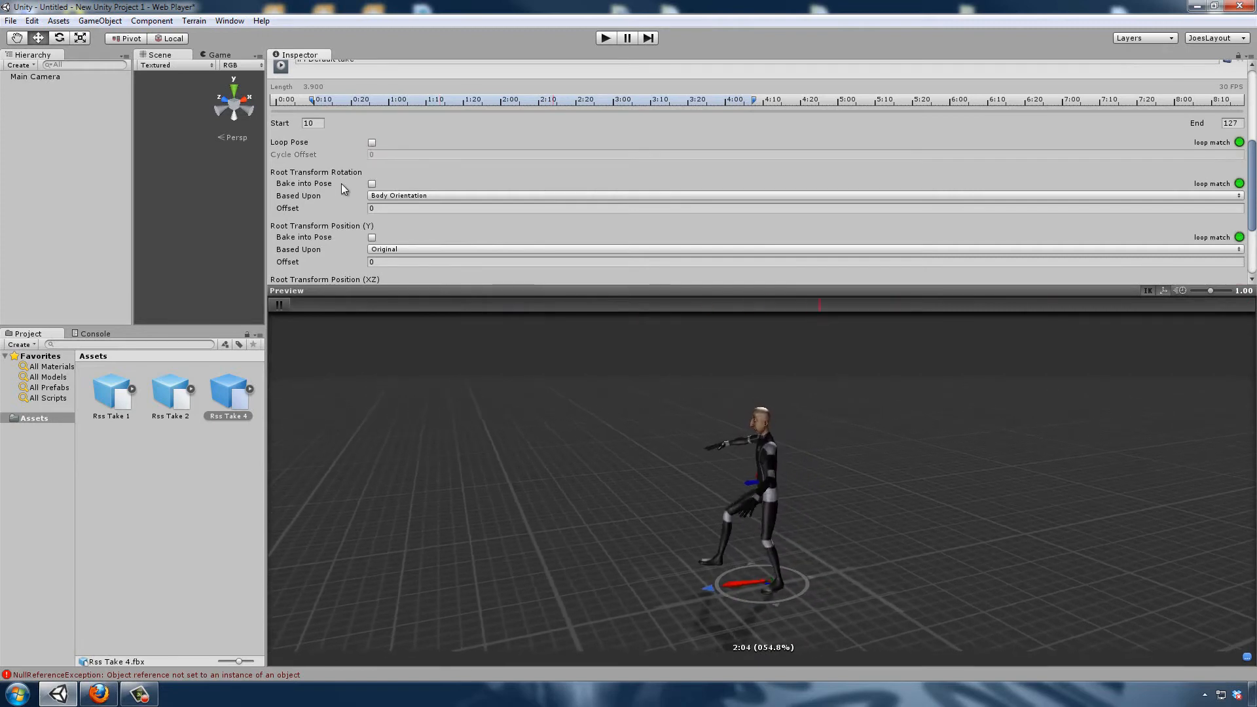
click(280, 305)
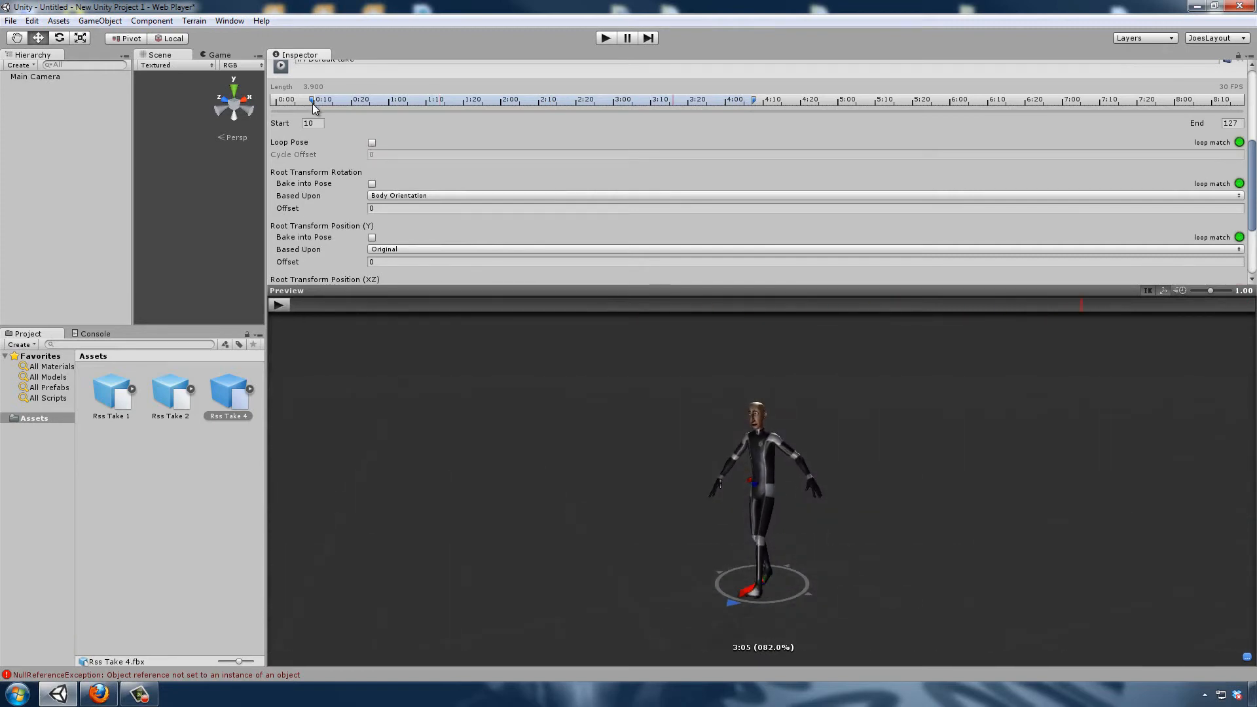
Step: Set Rss Take 4's clip start to frame 29, preview the loop, and enable Loop Pose
mouse_move(312, 103)
mouse_down()
mouse_move(419, 105)
mouse_move(382, 104)
mouse_up()
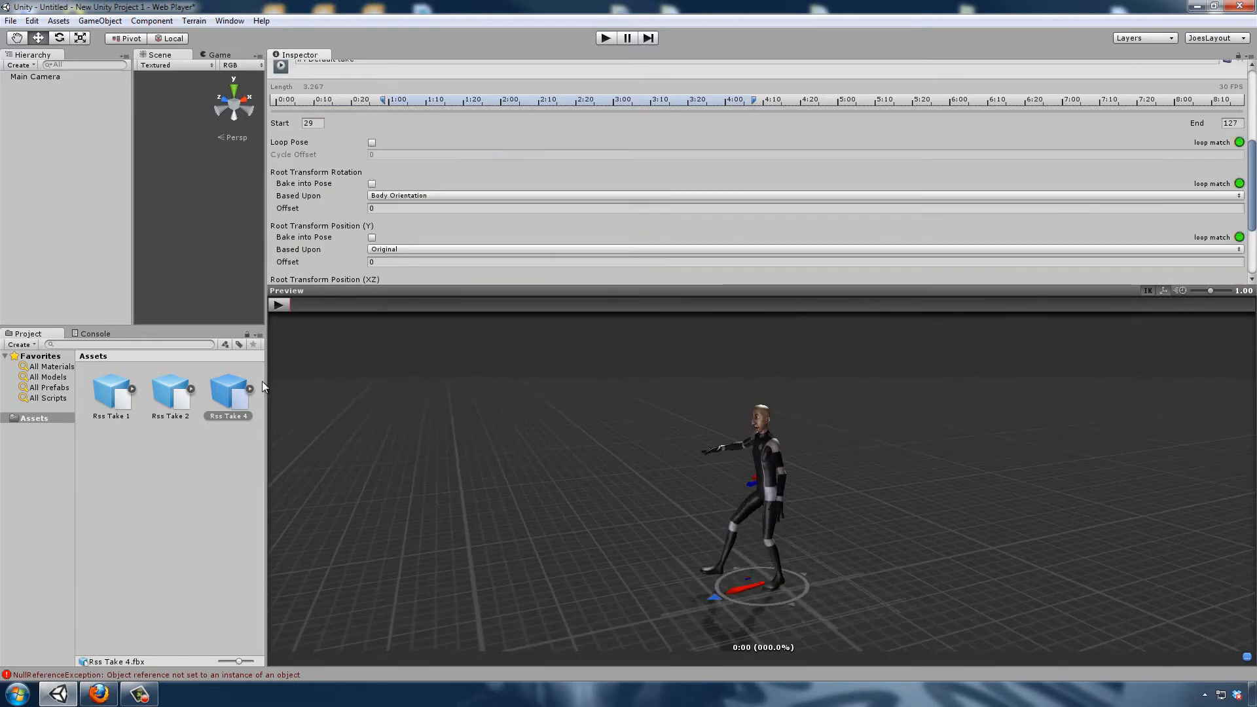
click(279, 306)
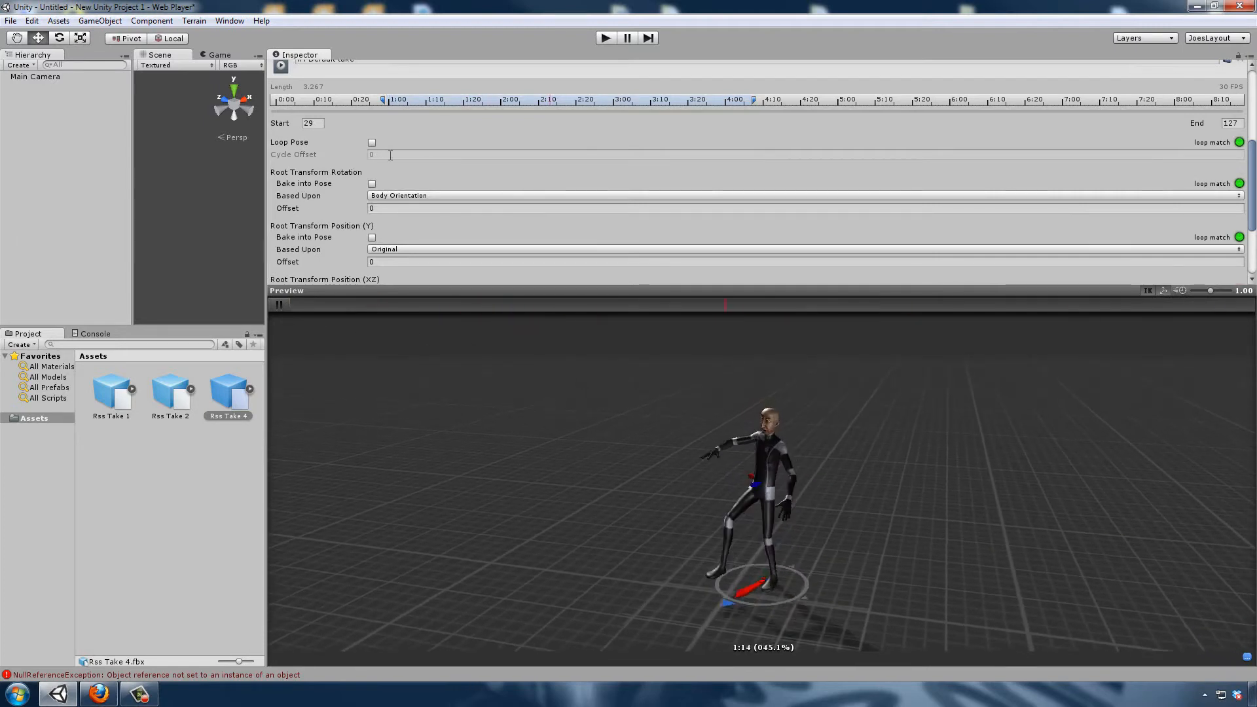
click(372, 143)
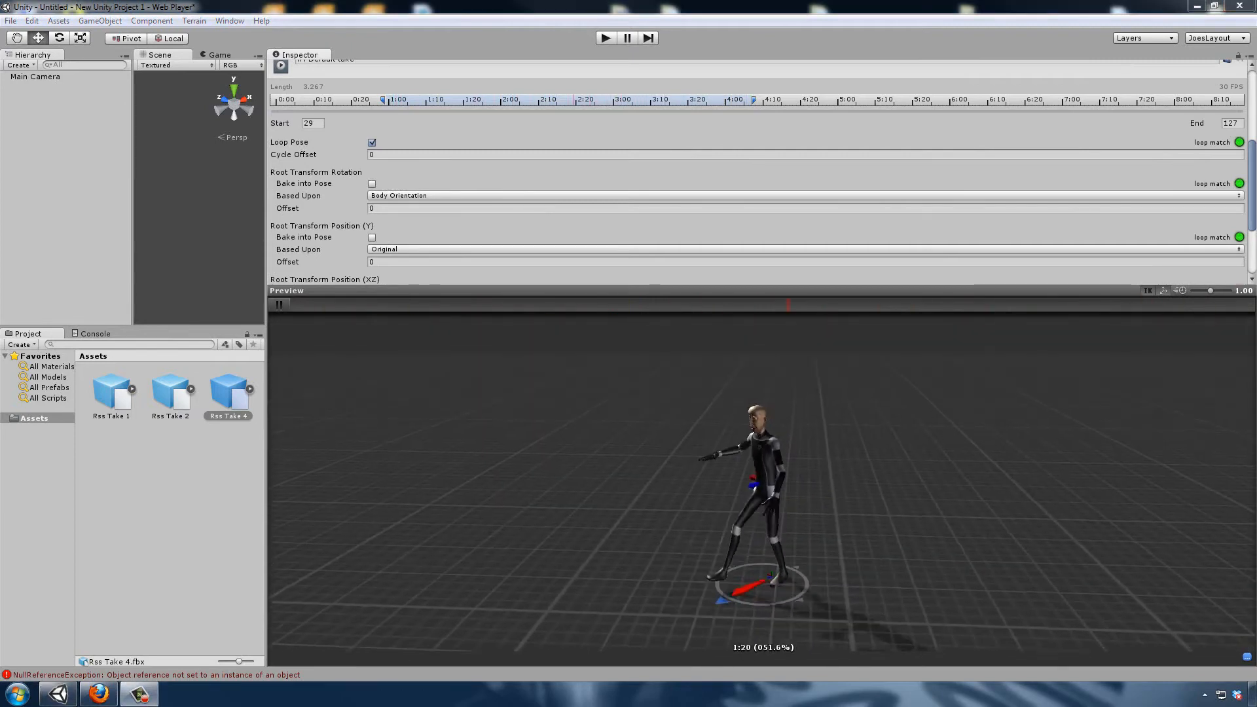
Step: Bake Rss Take 4's root transform rotation into the pose, apply the change, and play the preview
click(281, 303)
click(372, 184)
scroll(692, 213, down, 4)
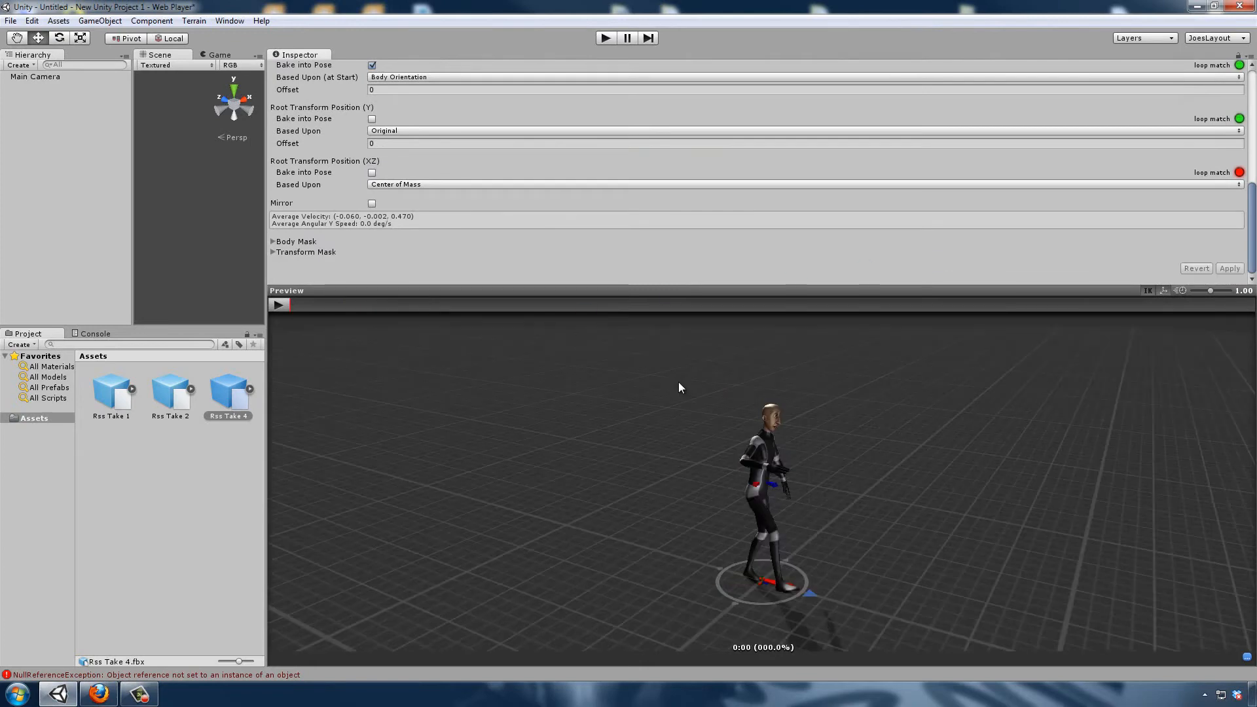
click(286, 304)
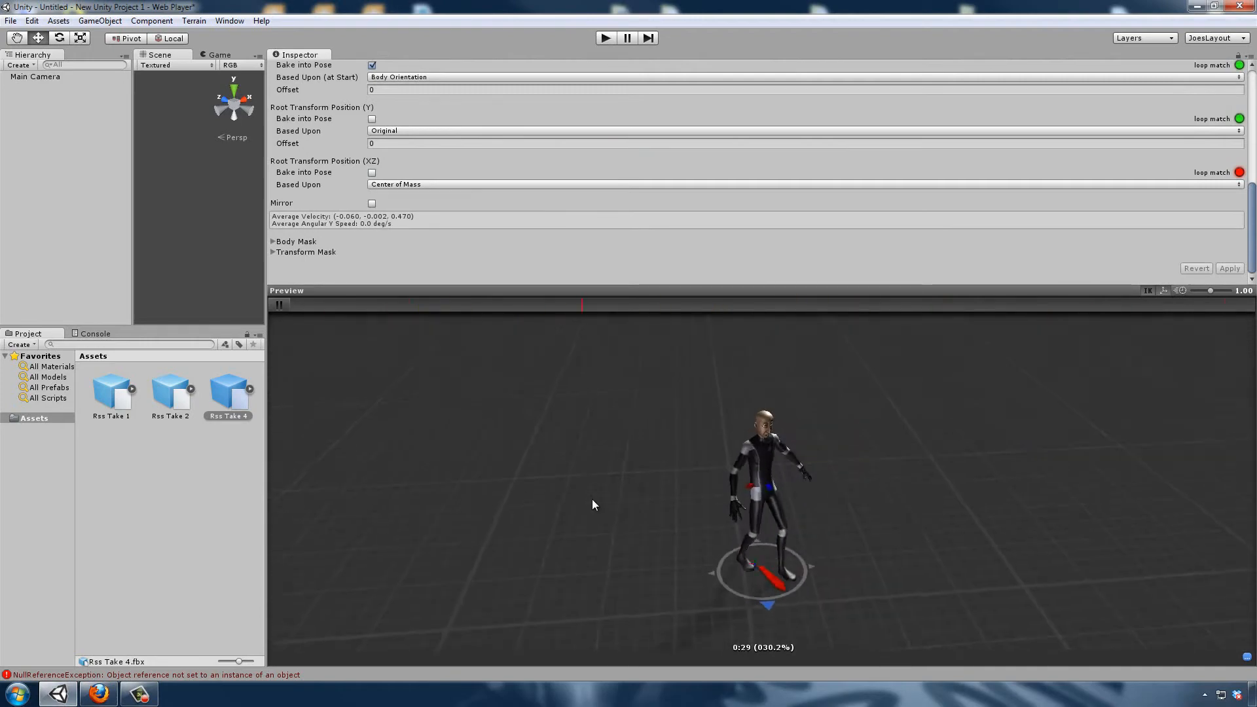
Step: Stop the preview and set Rss Take 4's root transform rotation offset to -5.9
scroll(364, 211, up, 3)
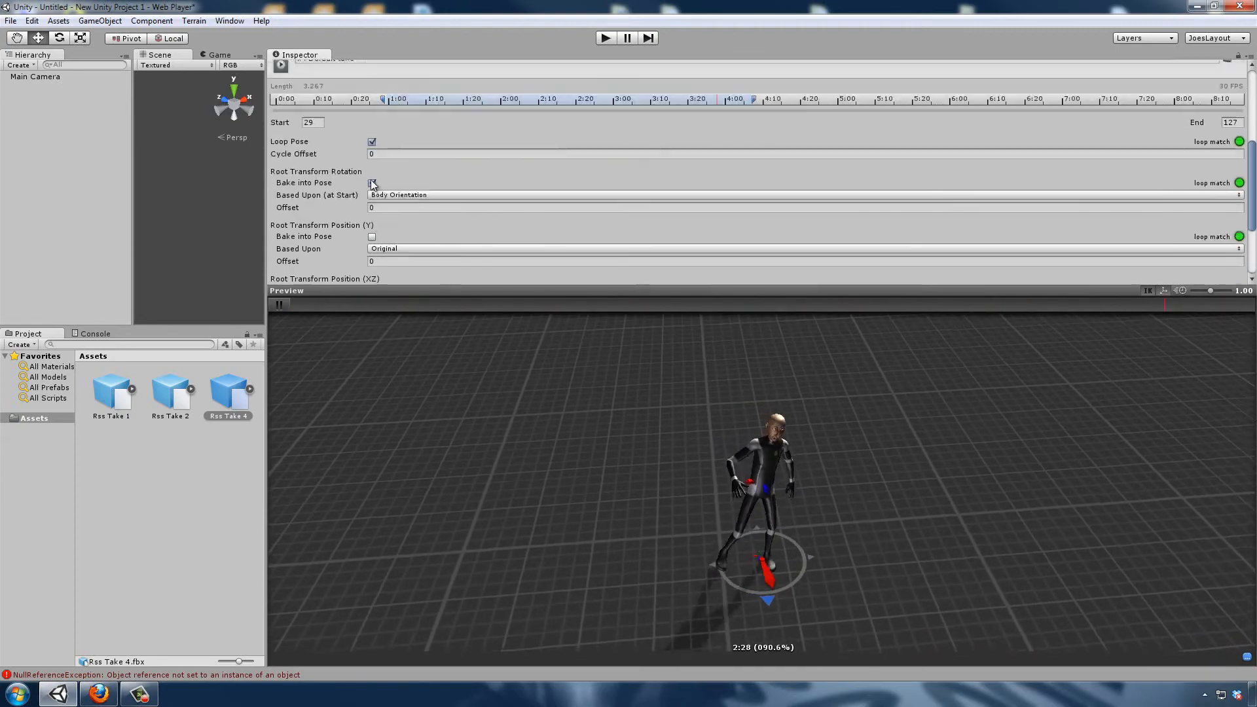
click(279, 305)
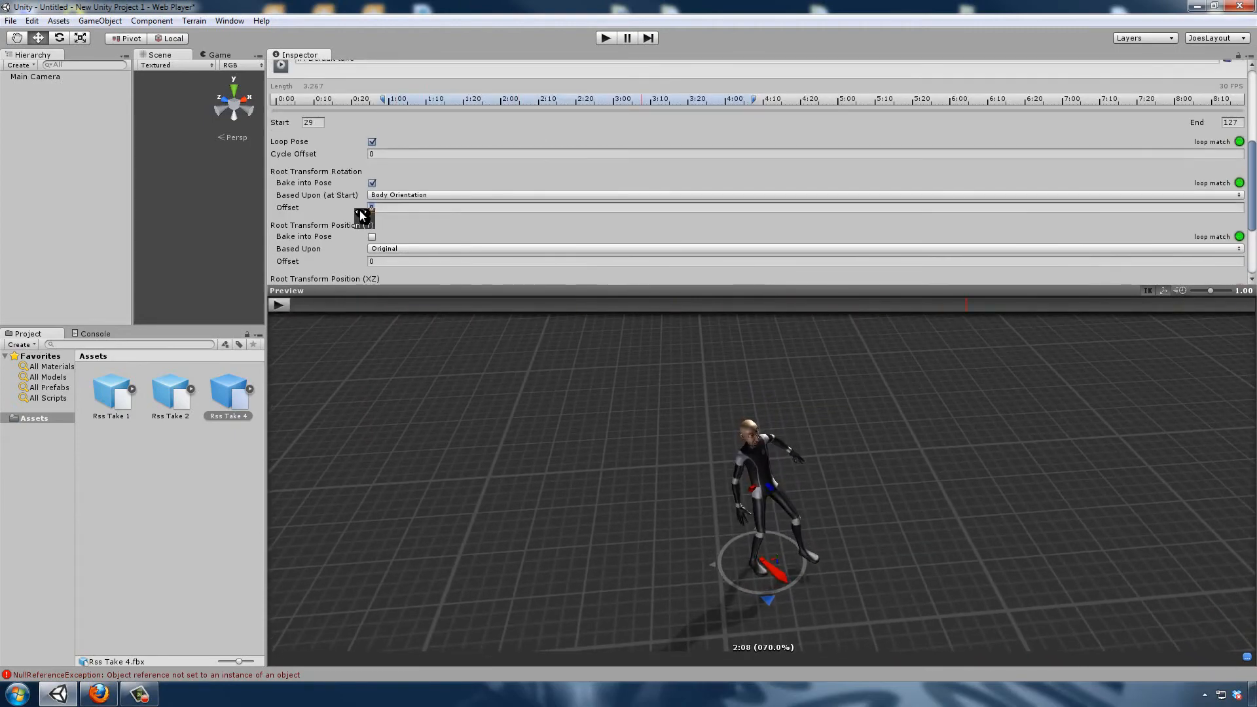
text(-5.9)
key(Return)
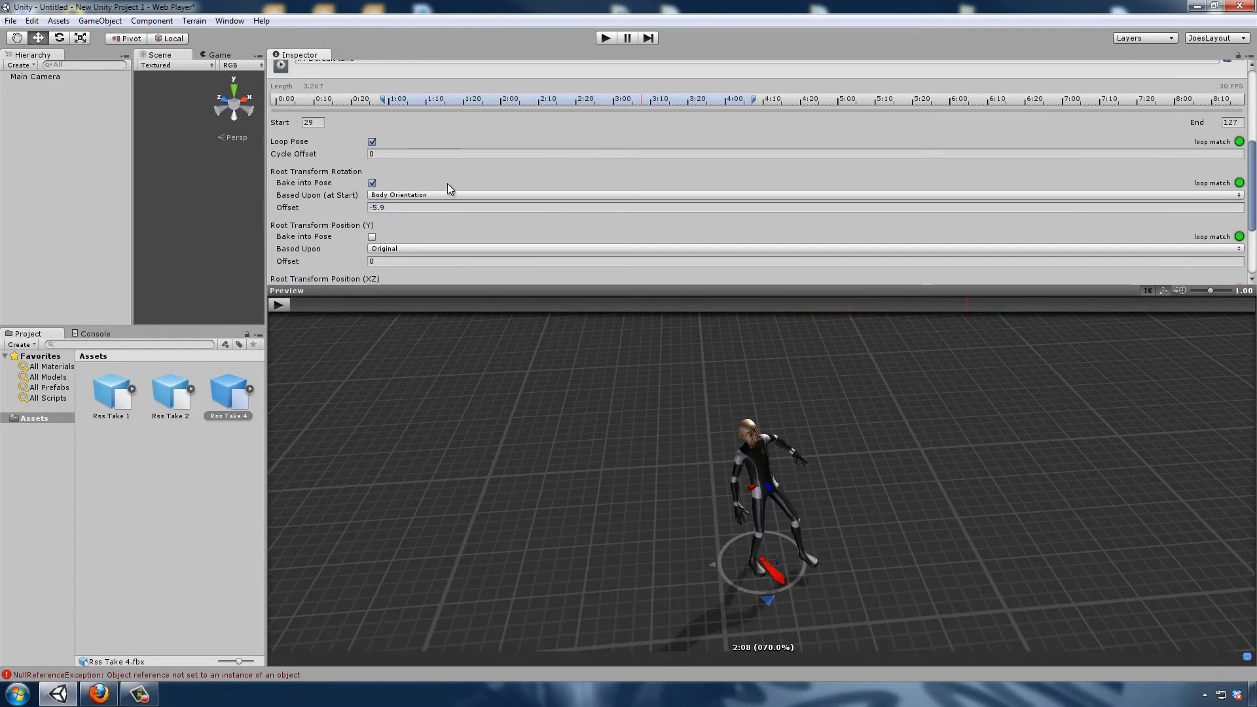
Step: Bake Rss Take 4's root transform position (Y) based upon Feet and its position (XZ) based upon Center of Mass into the pose
scroll(487, 207, down, 2)
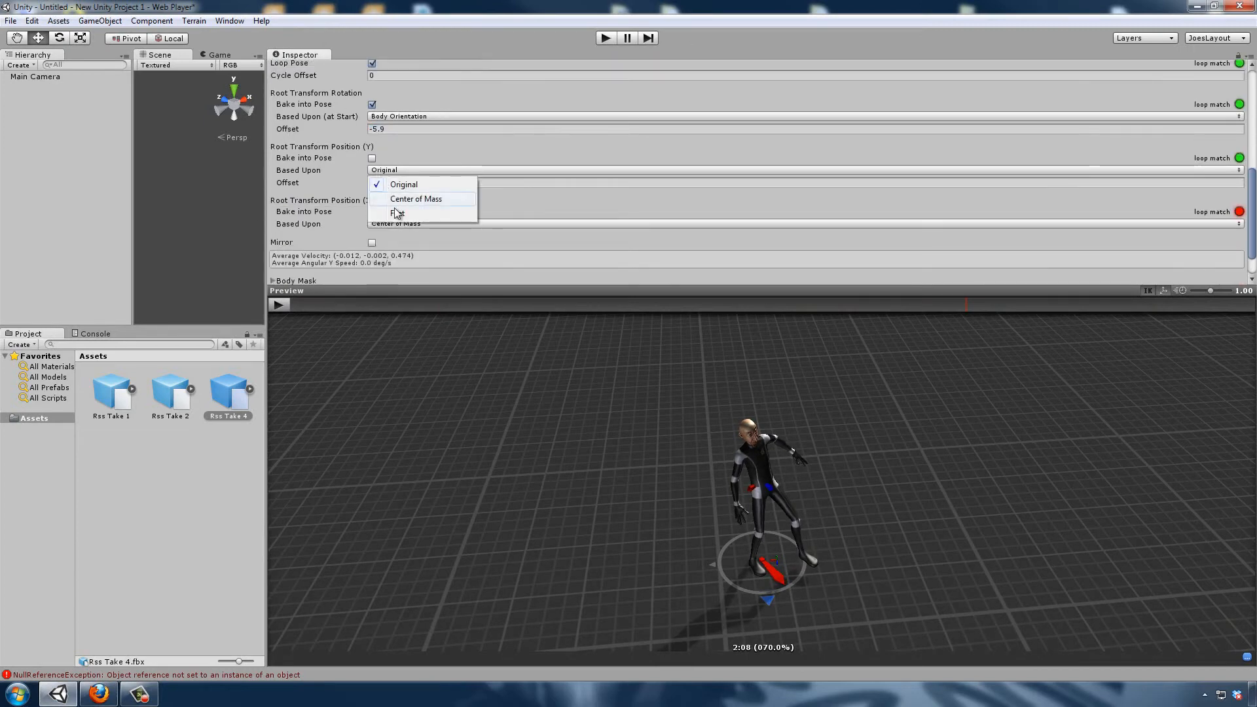
click(396, 214)
click(372, 158)
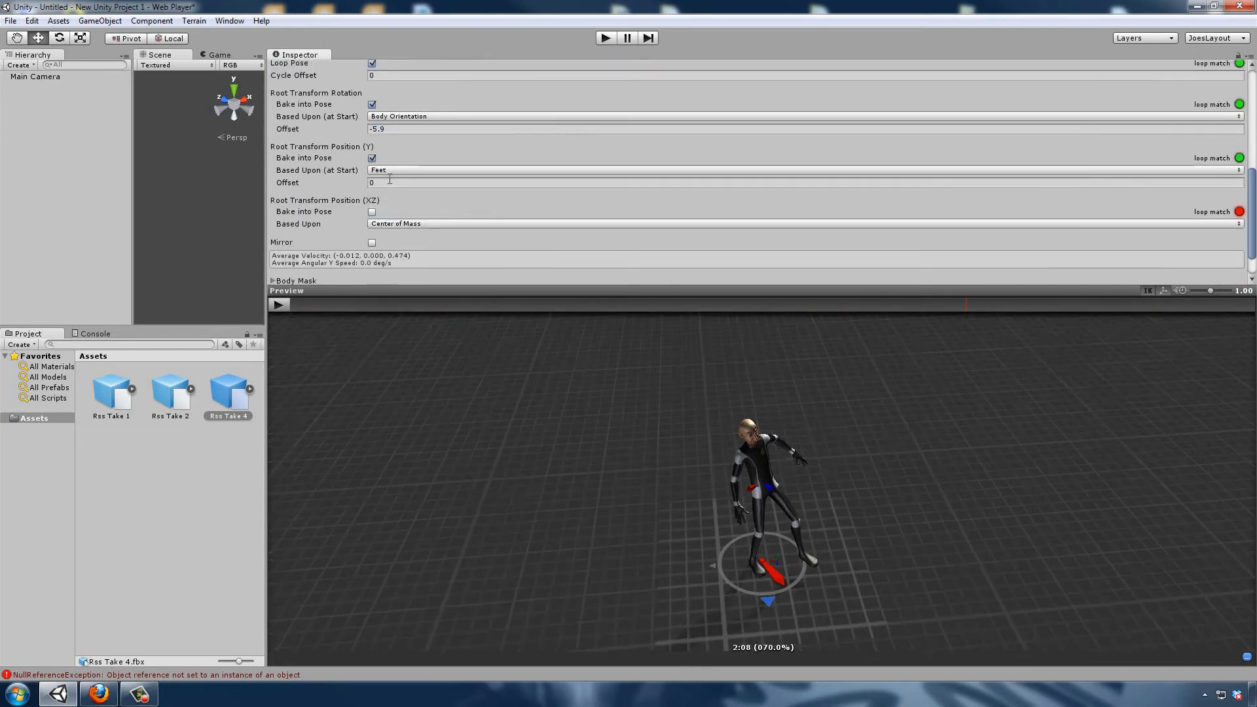
scroll(389, 179, down, 1)
click(372, 173)
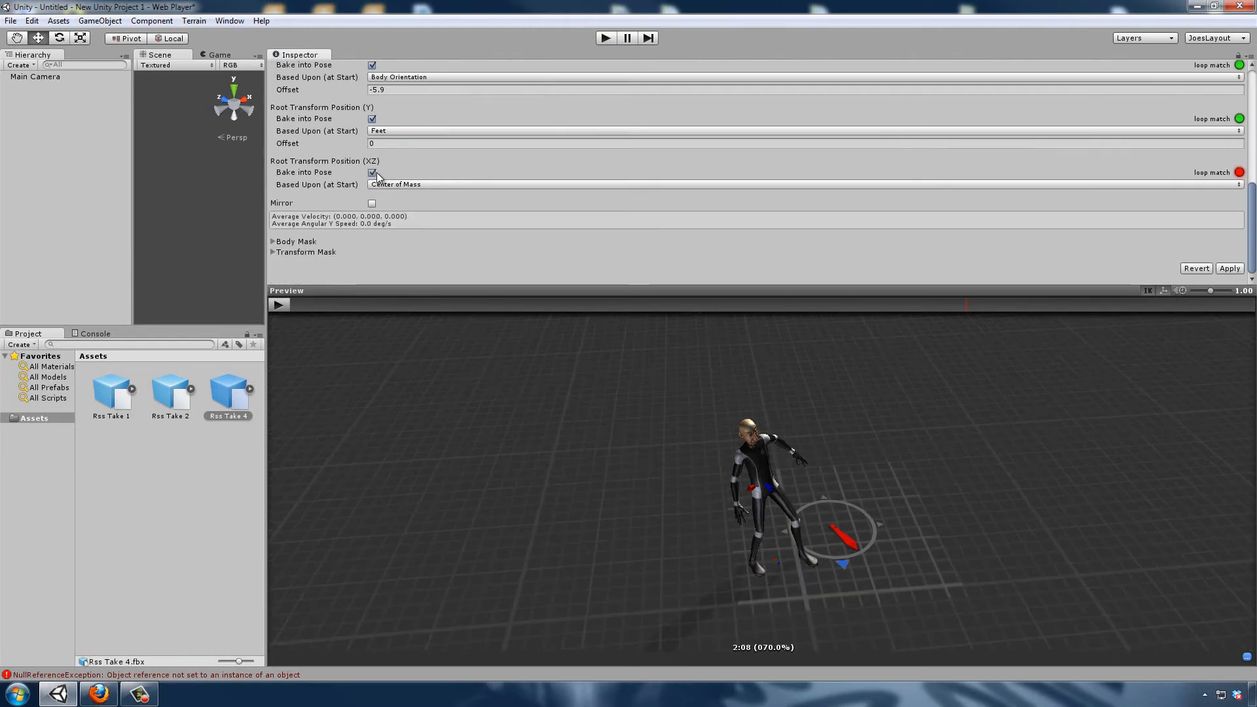
drag(708, 370, 877, 390)
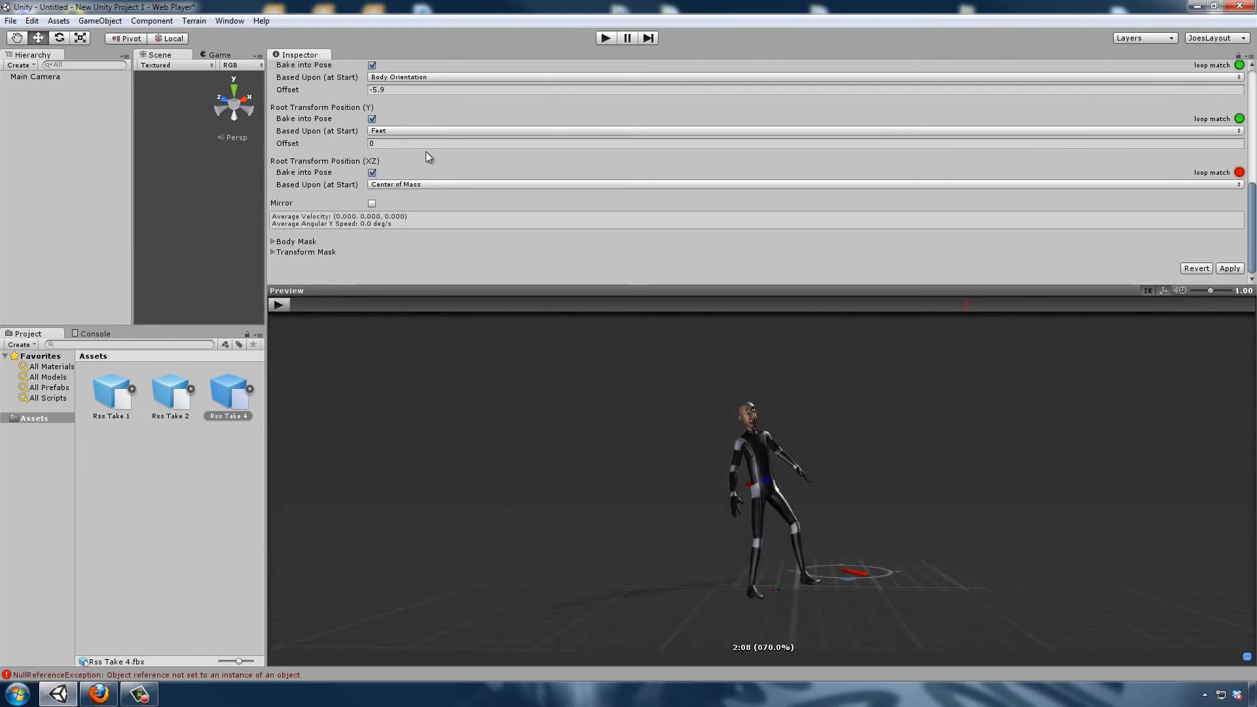
Step: Stop baking Rss Take 4's root transform position (XZ) into the pose, apply the clip settings, and preview the result
click(1229, 269)
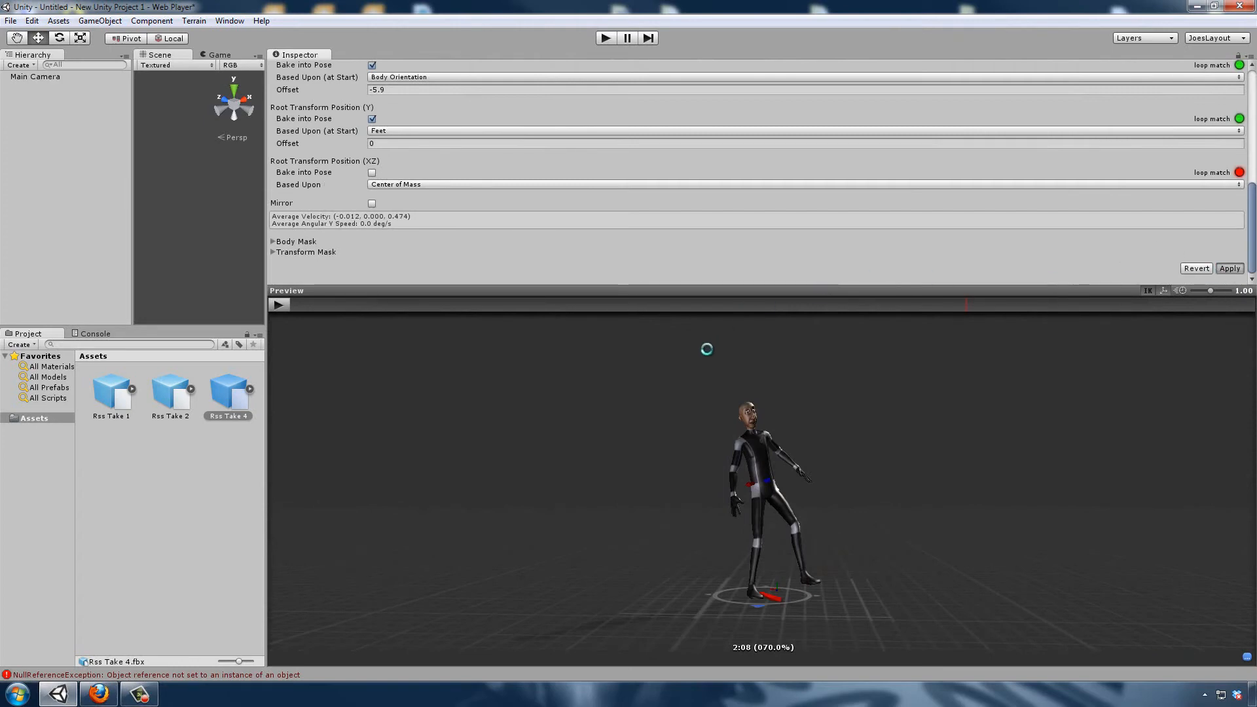
click(287, 305)
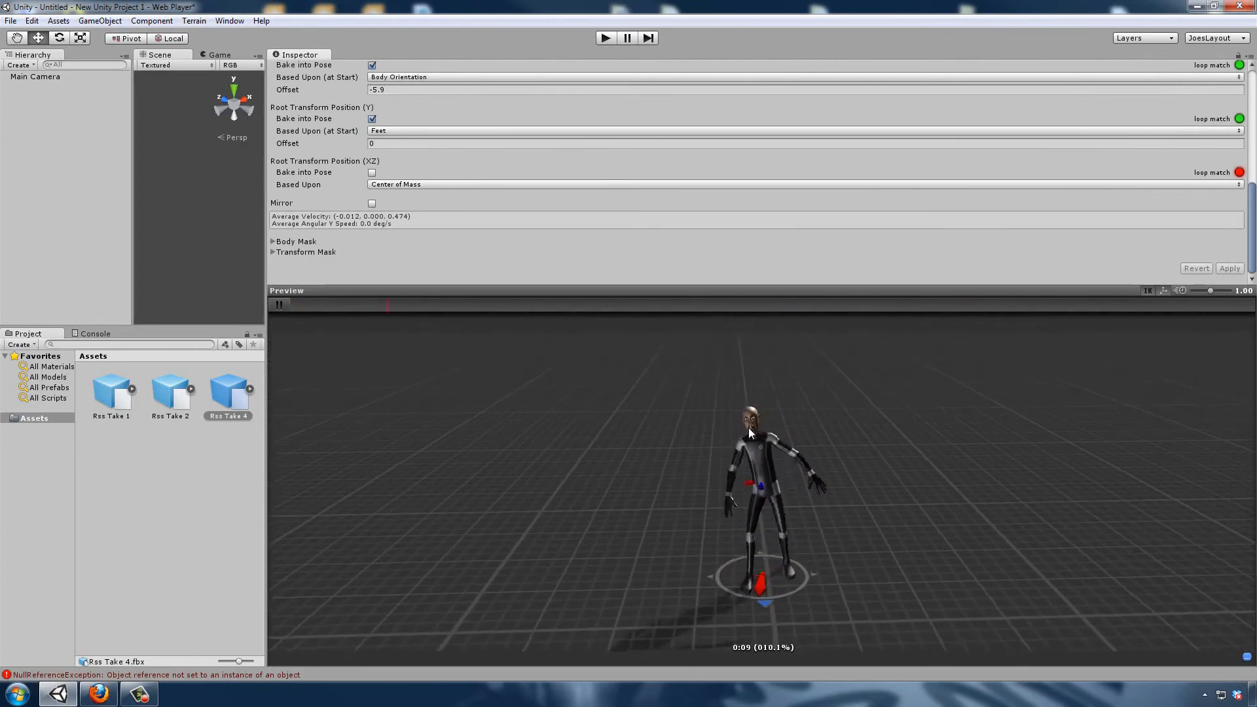
click(287, 305)
Step: Import the Frakenstein FBX from the Pro-Bones 10000 FBX-BVH Avatarz folder into the project's assets and show its rig settings
click(1215, 6)
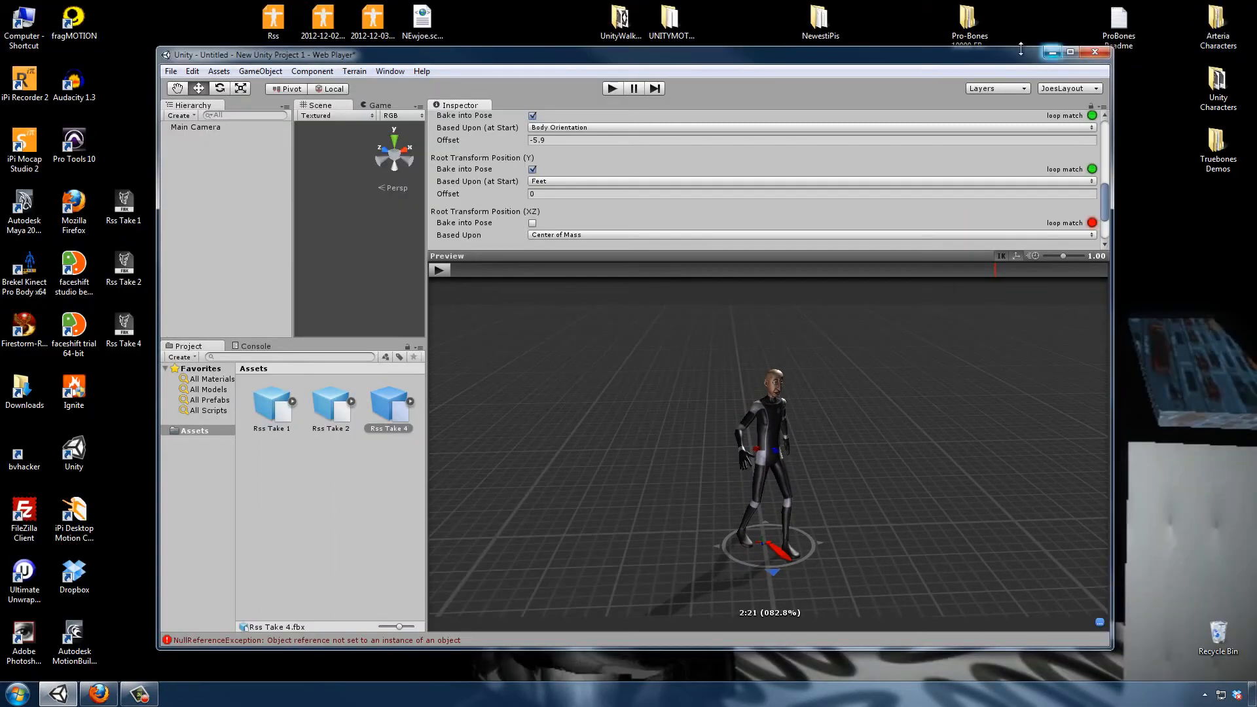
drag(1003, 65, 1016, 78)
double_click(968, 23)
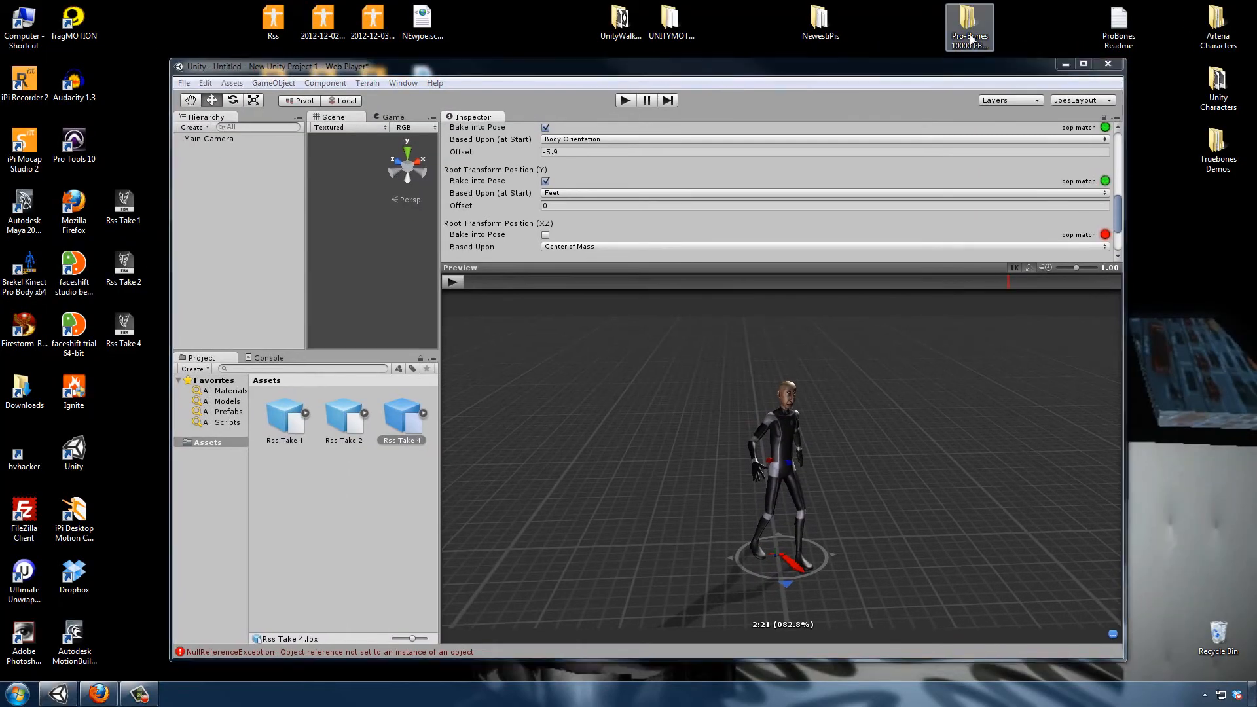
double_click(835, 165)
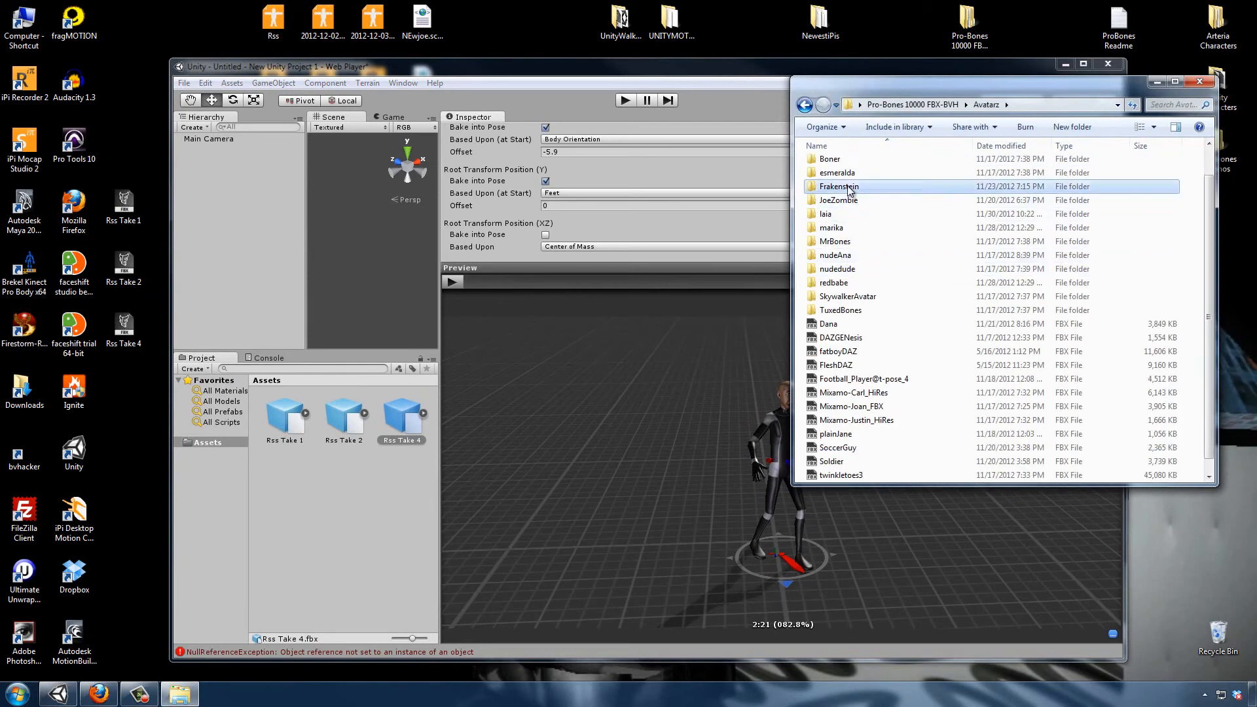
double_click(839, 220)
click(835, 181)
drag(835, 185, 357, 444)
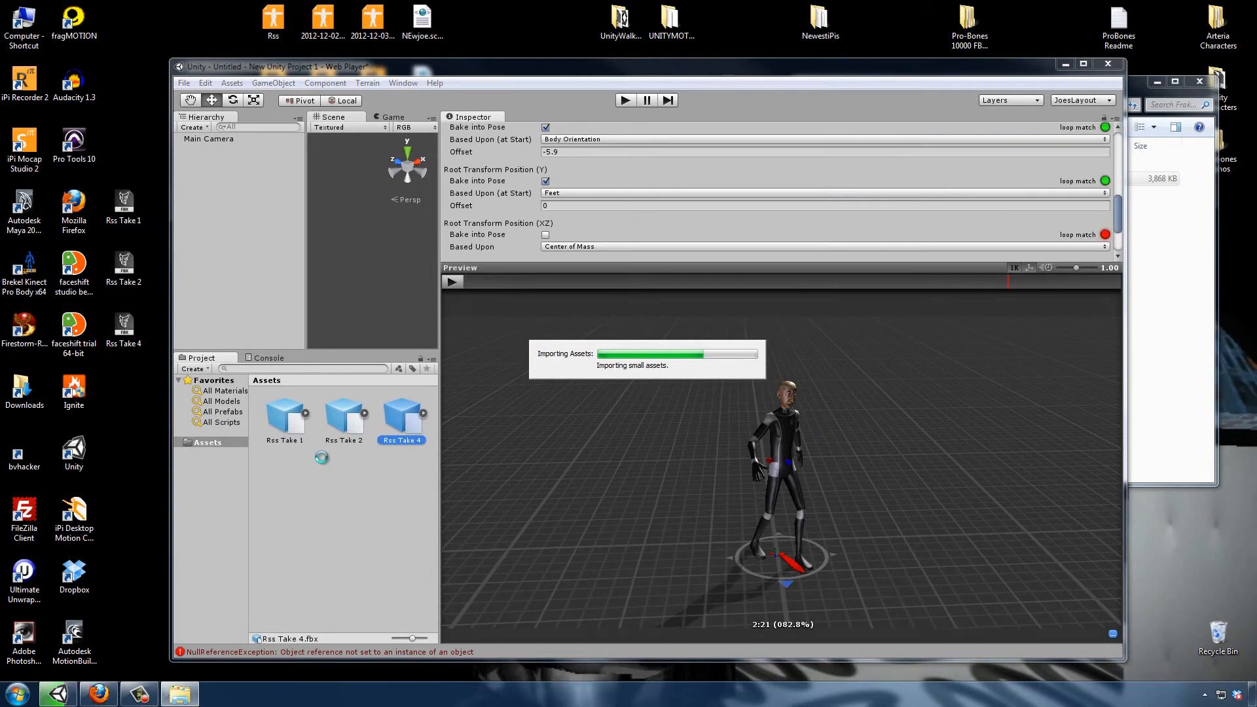
click(293, 425)
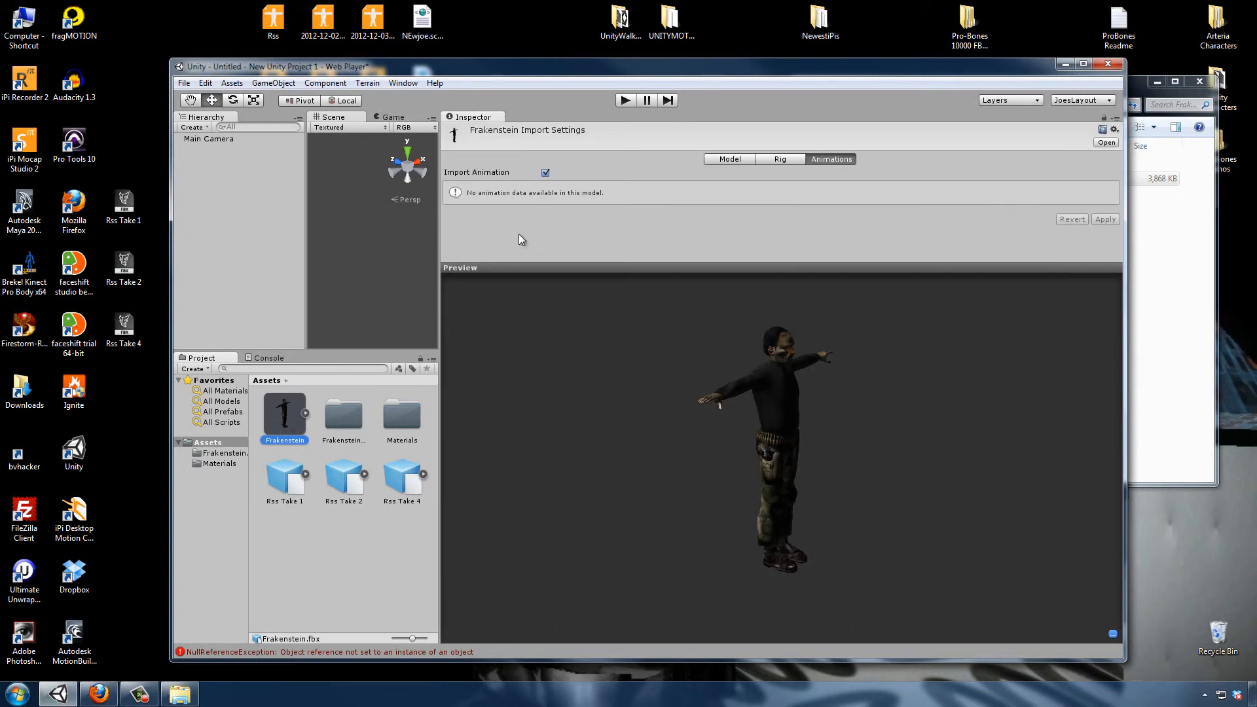
click(774, 161)
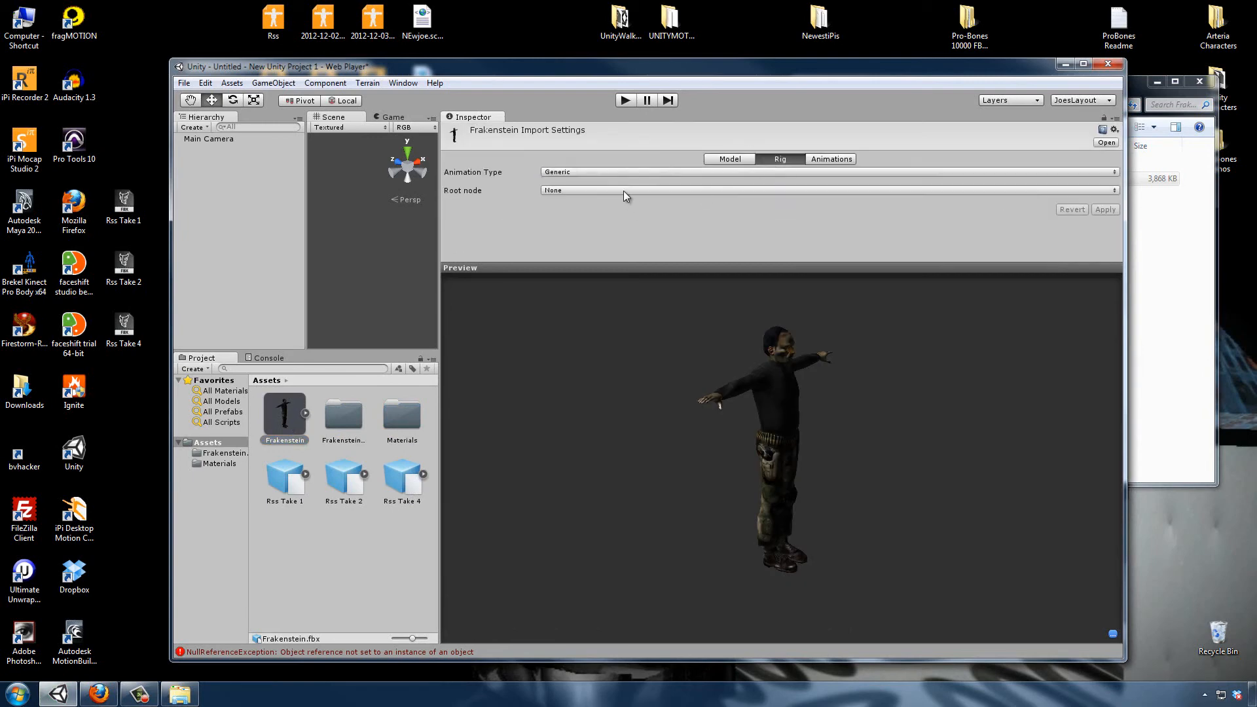
Step: Set the root node of Frakenstein's generic rig to master/reference/Hips
click(623, 190)
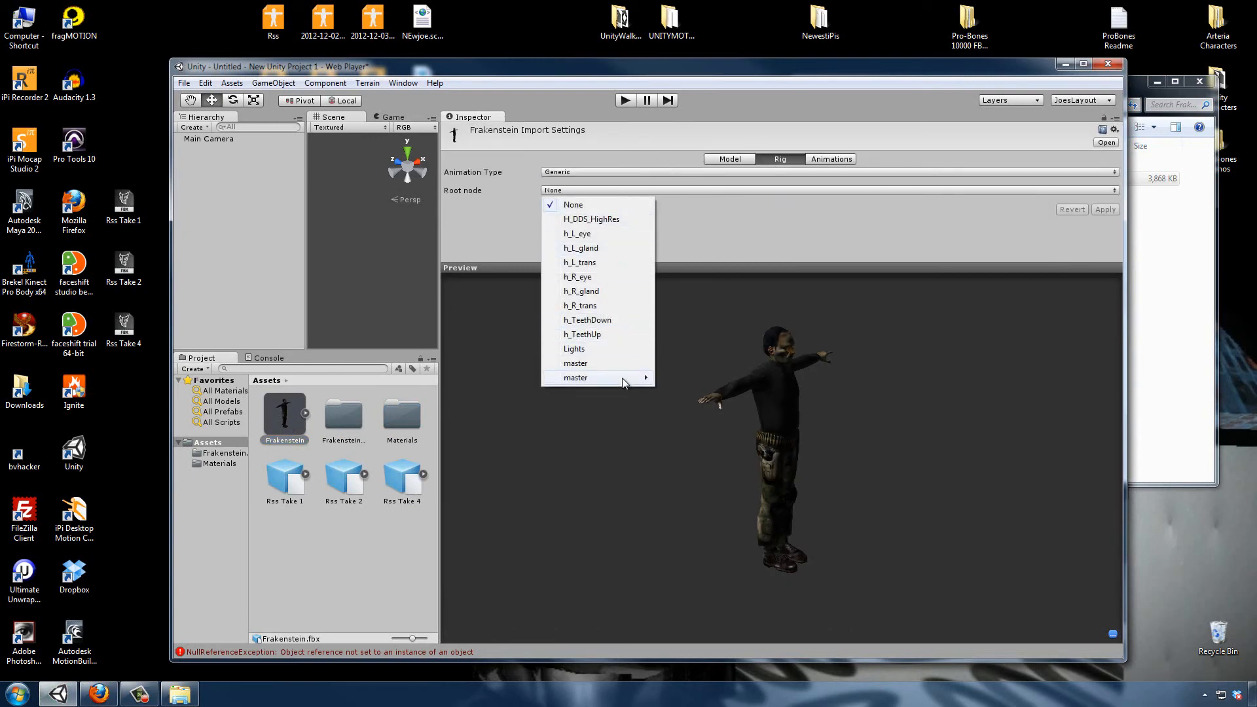
mouse_move(624, 380)
mouse_move(701, 400)
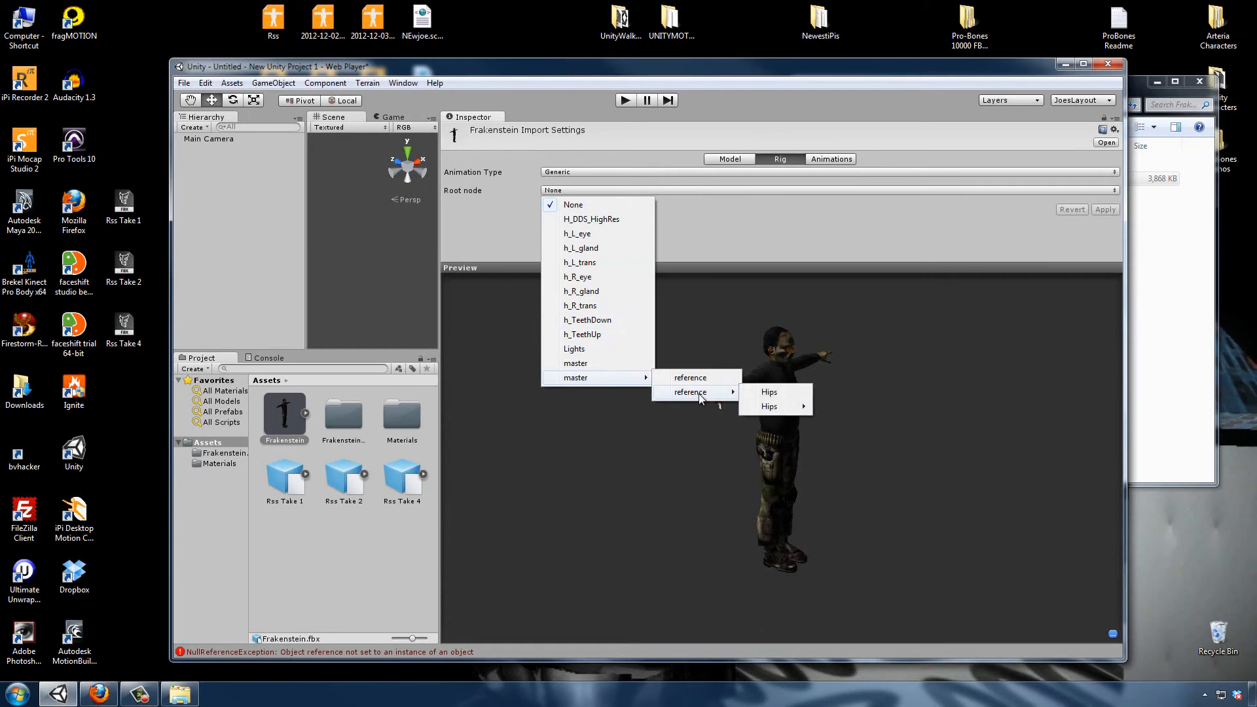
click(772, 393)
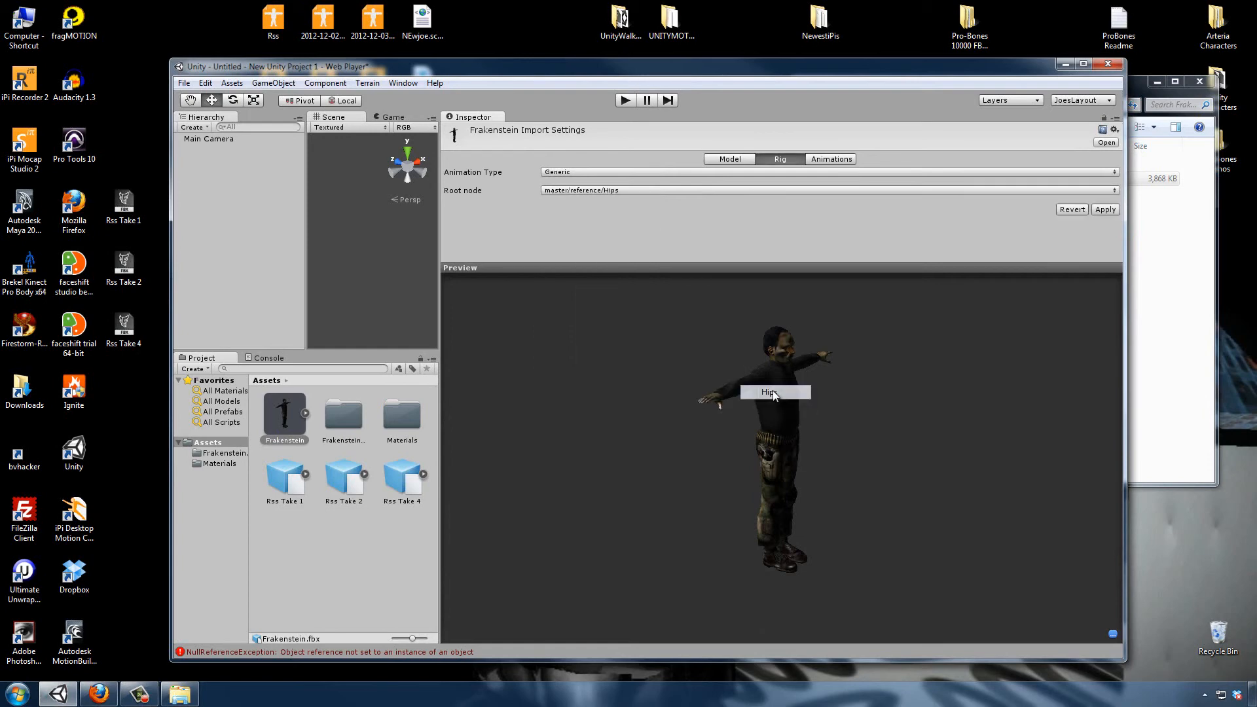
Step: Change Frakenstein's animation type to Humanoid, maximize the Unity window, and apply the import settings
click(706, 173)
click(583, 230)
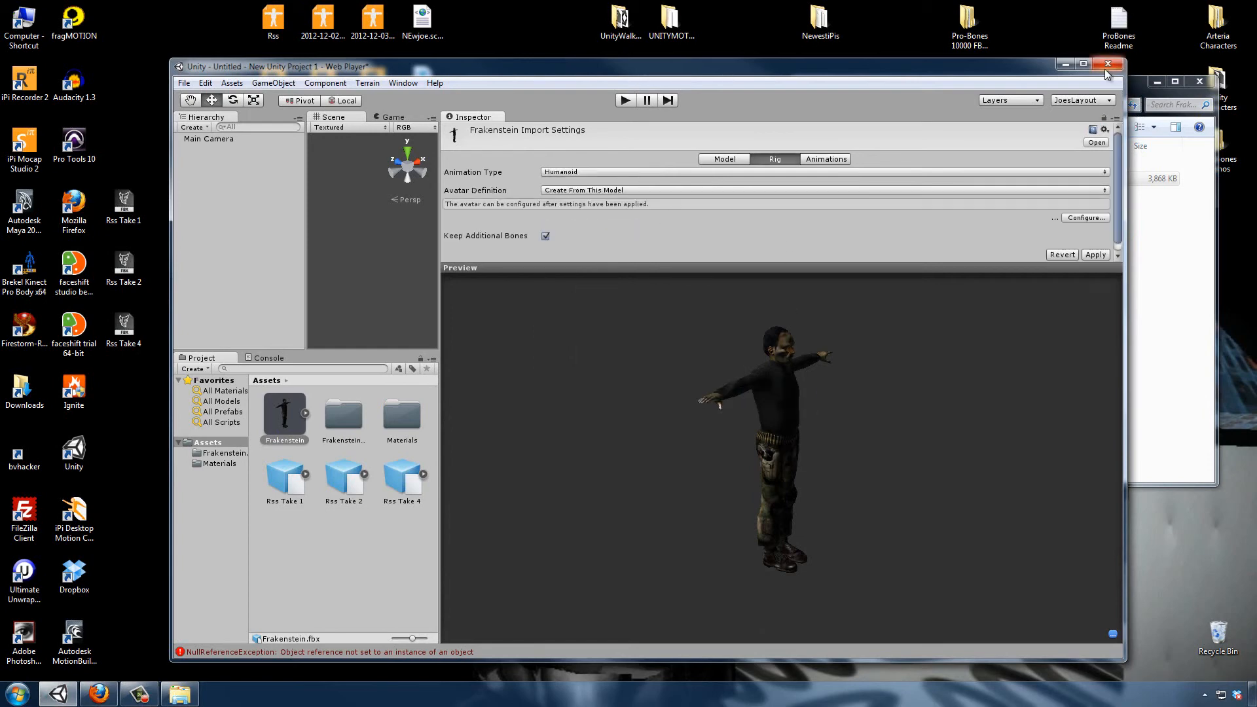
click(1084, 65)
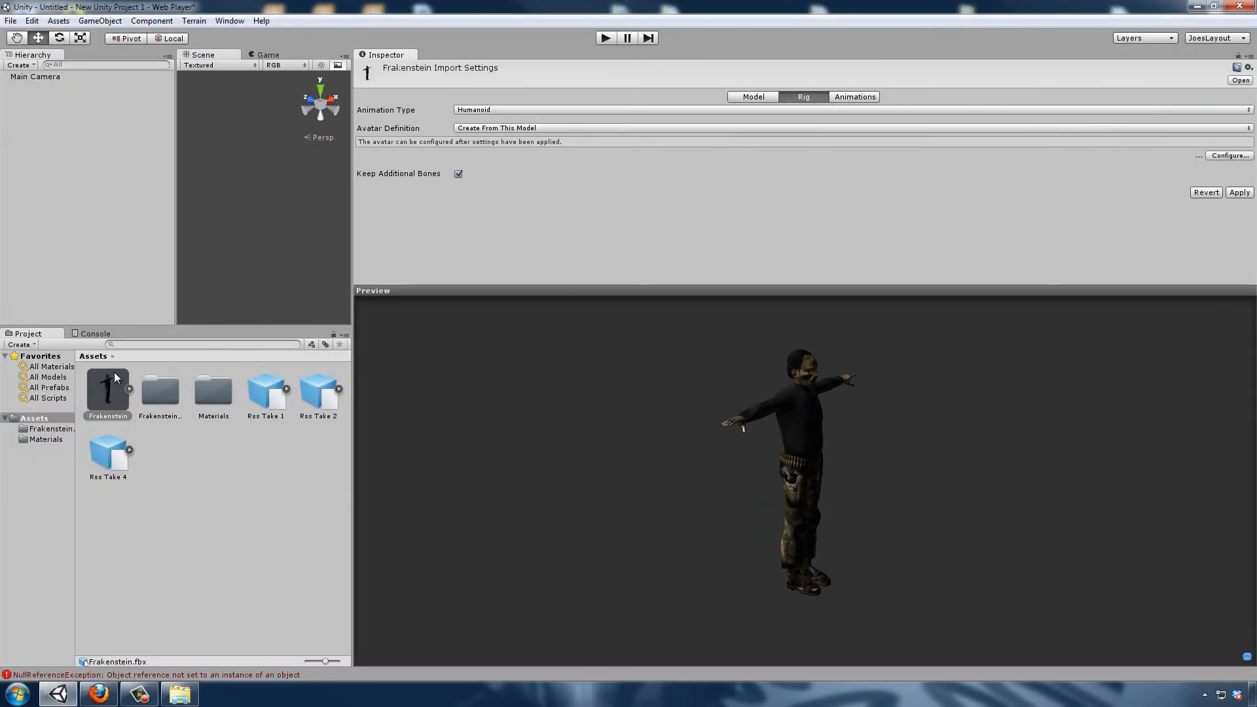
click(114, 462)
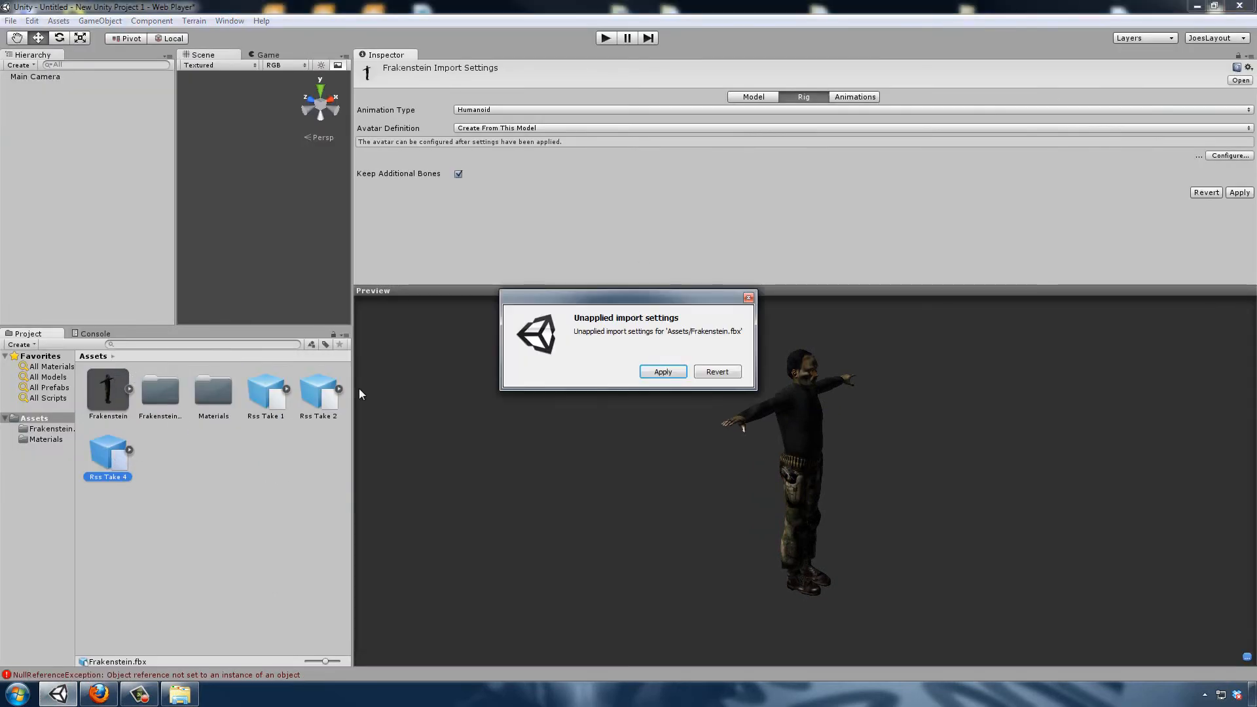
click(660, 371)
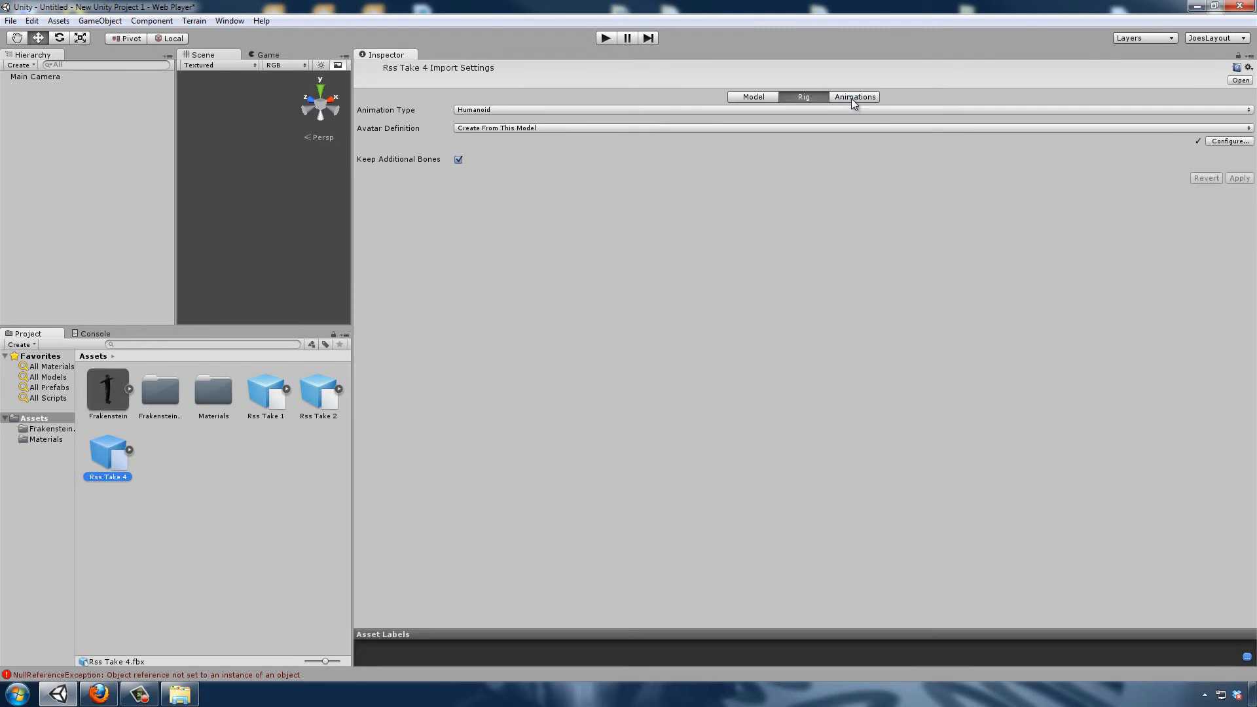
Step: Play Rss Take 4's iPi Default take with Frakenstein as the preview character and enlarge the preview area
click(853, 98)
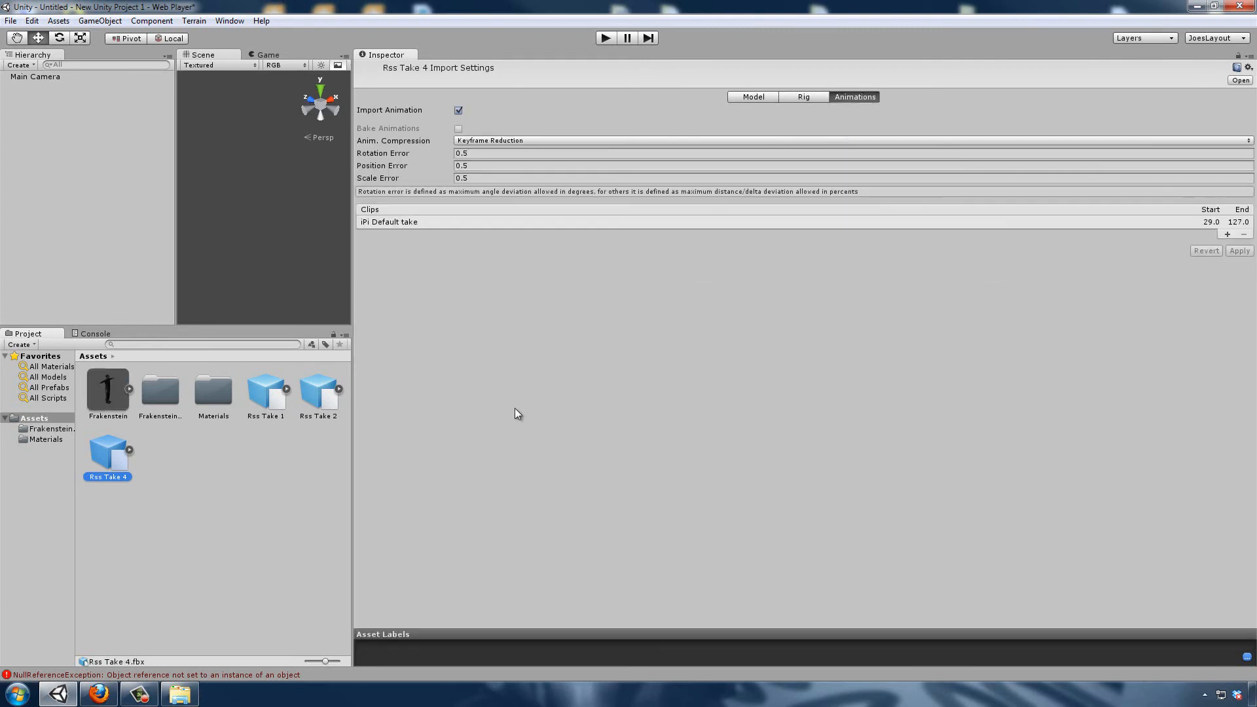
click(402, 223)
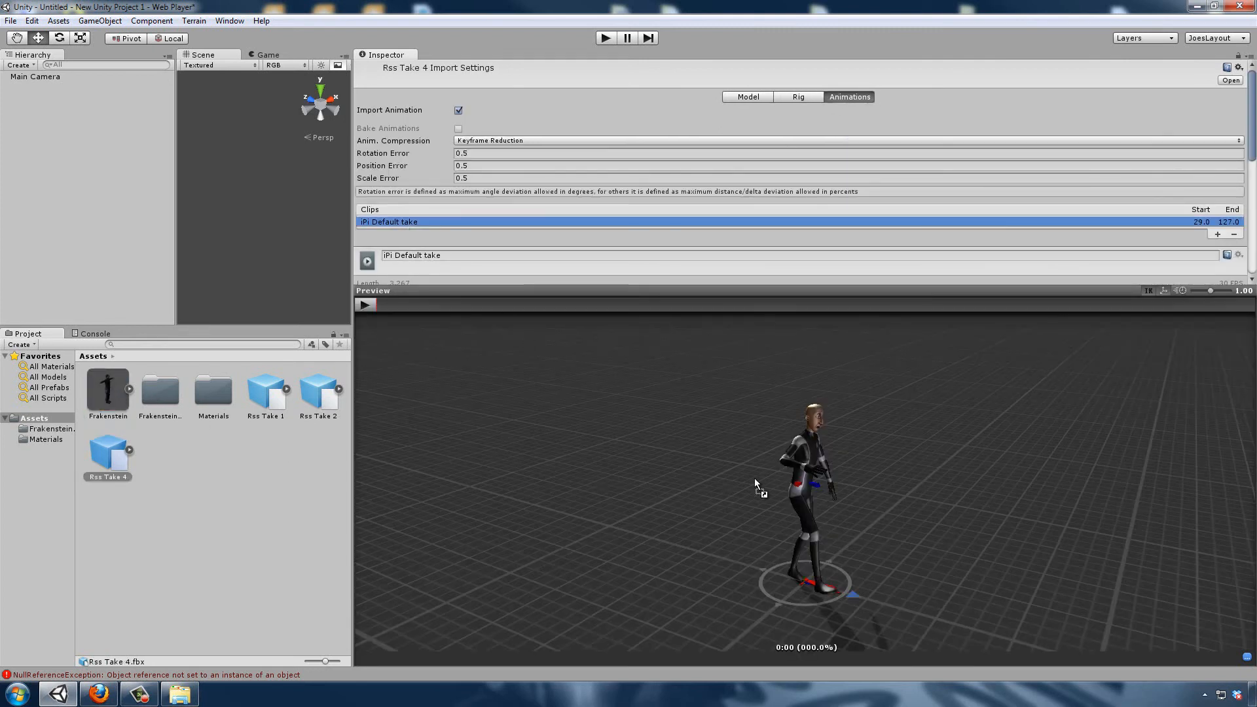
drag(814, 485, 852, 494)
click(365, 305)
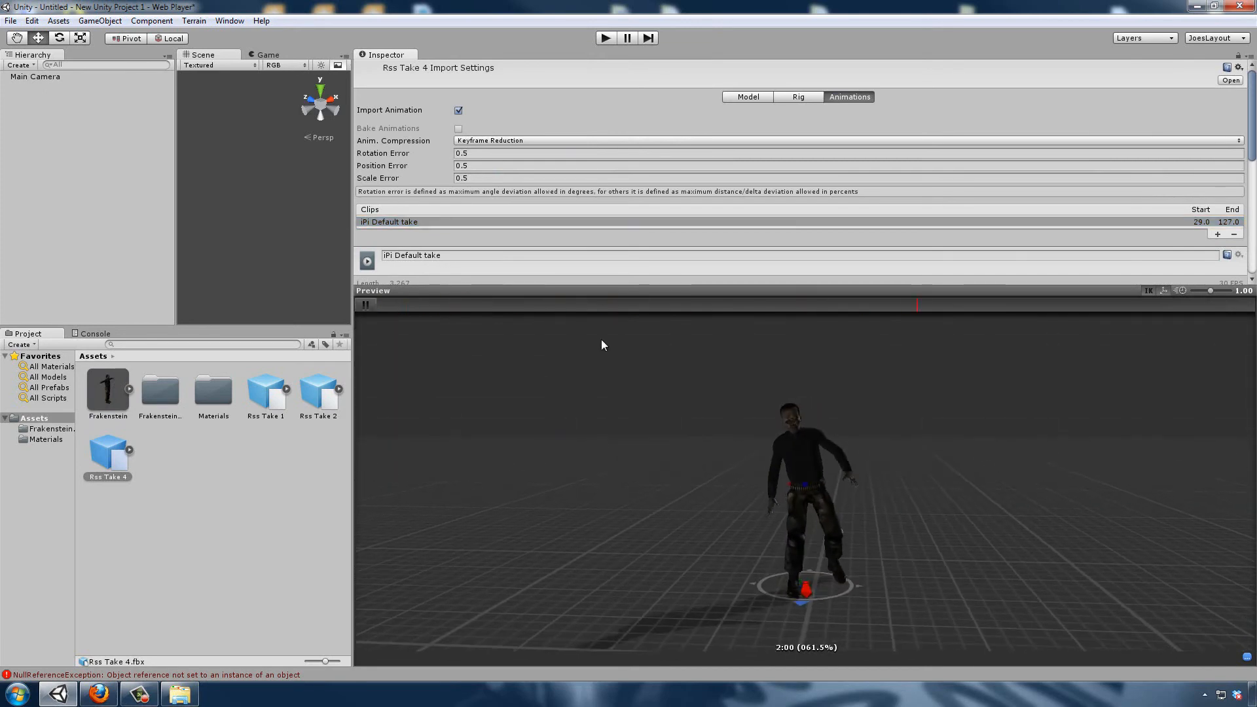
drag(604, 290, 609, 141)
drag(863, 428, 698, 429)
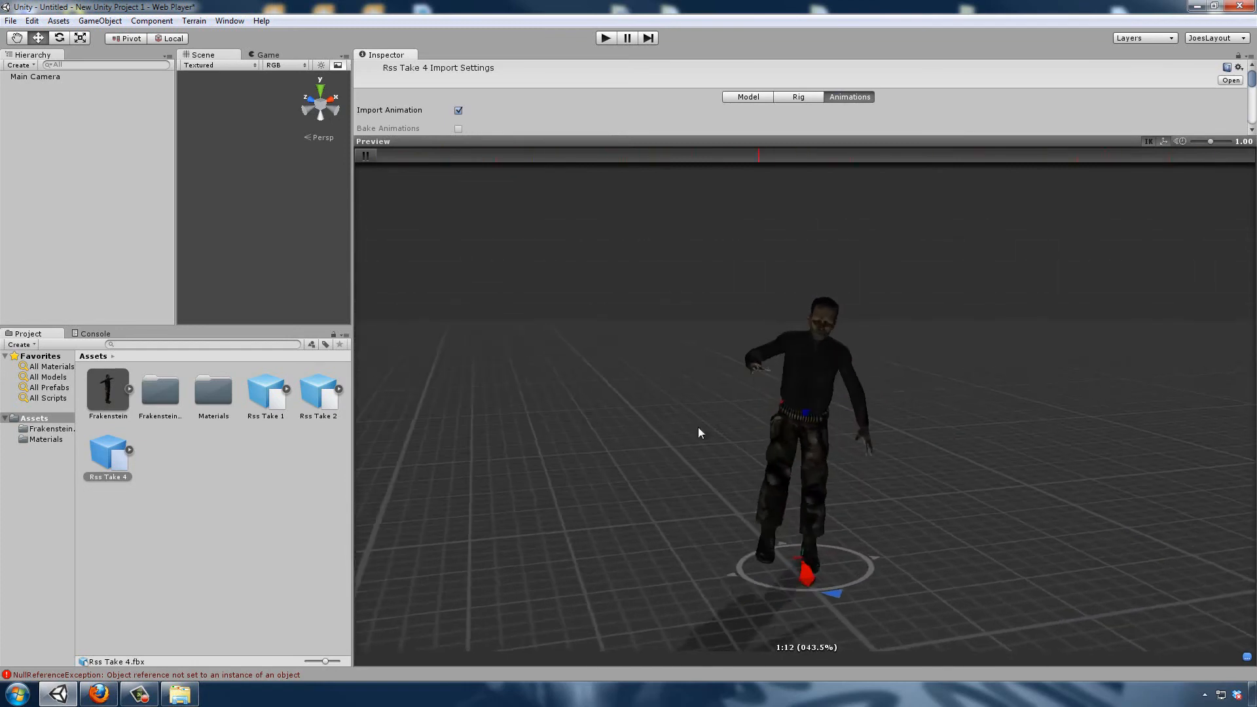
drag(109, 392, 819, 413)
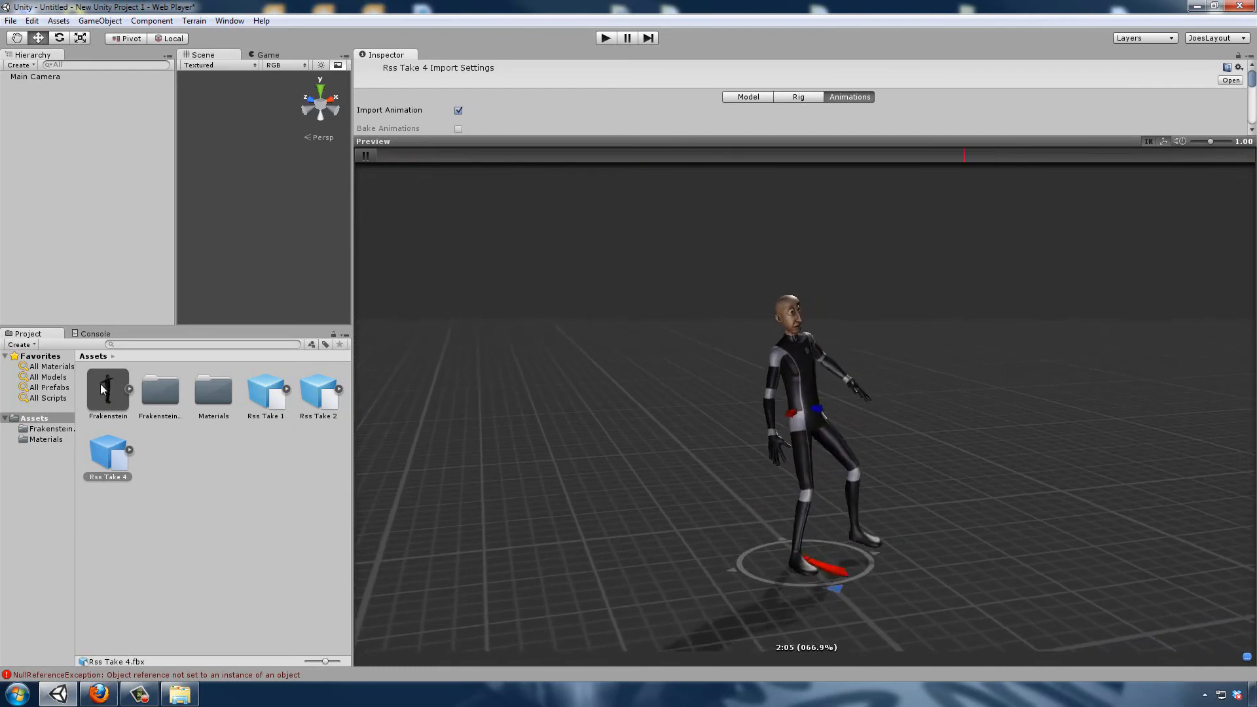
Step: Play Rss Take 2's iPi Default take and assign Frakenstein as its preview character
click(318, 391)
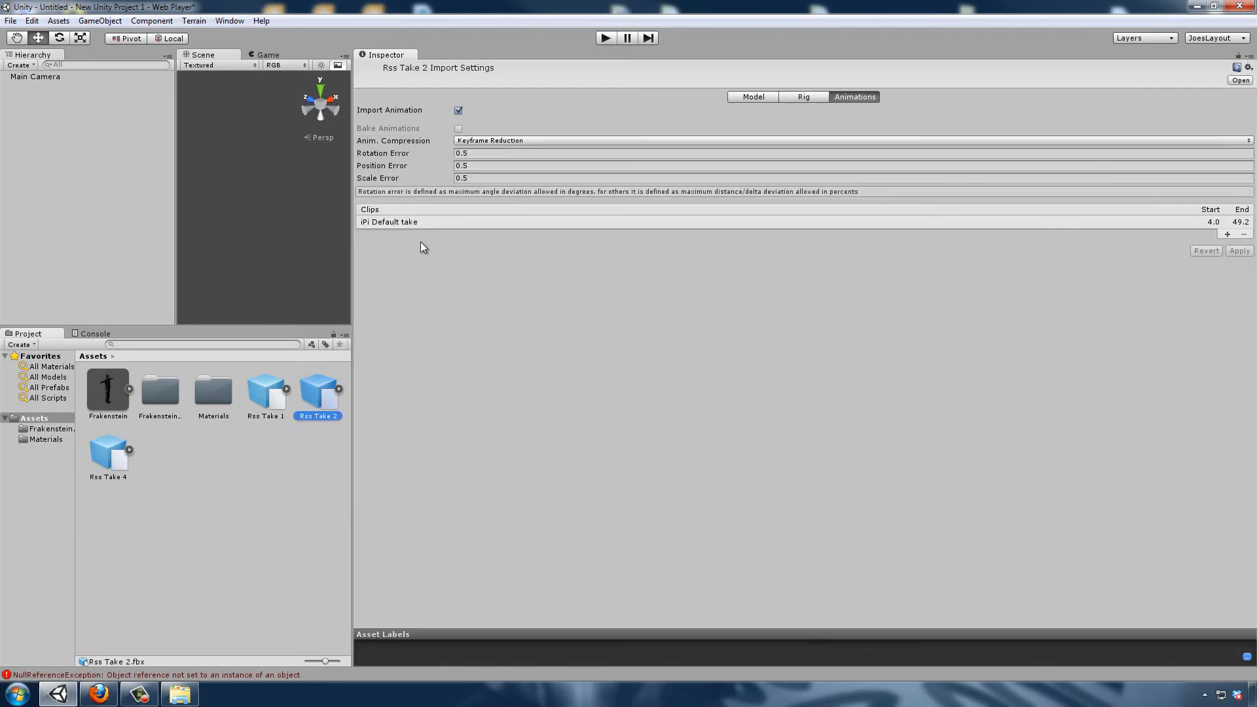
click(420, 221)
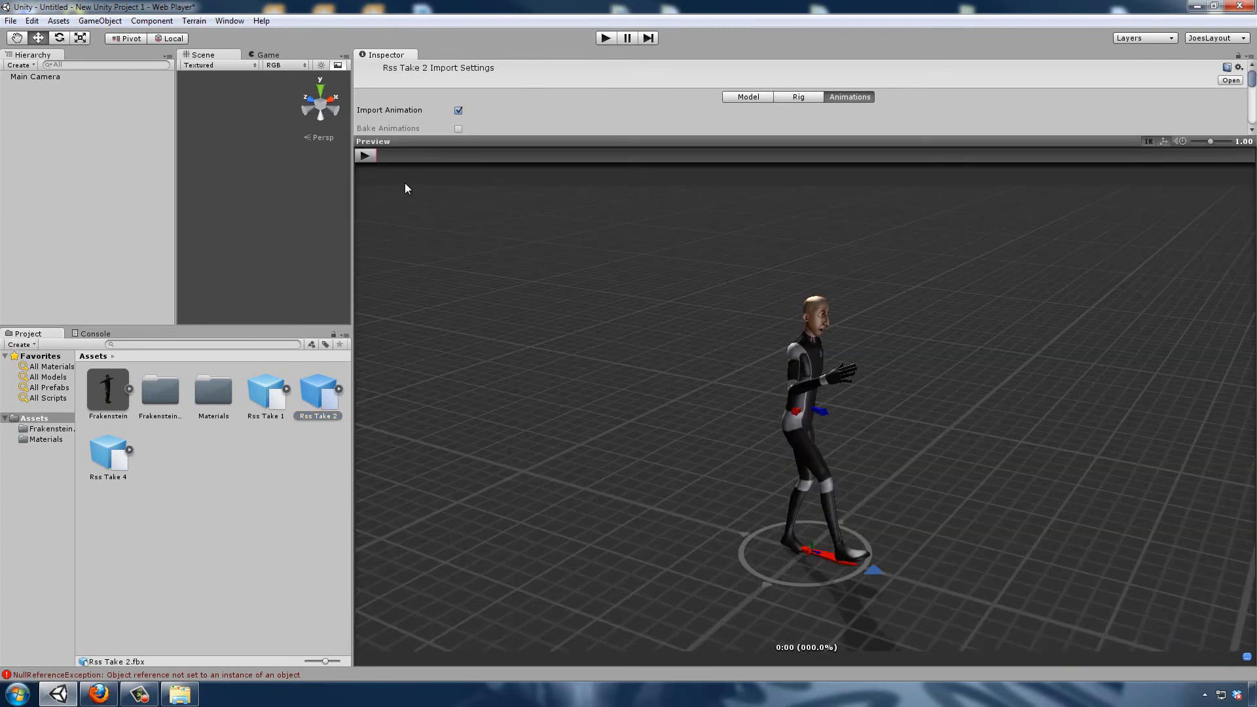
click(362, 156)
right_drag(870, 444, 686, 453)
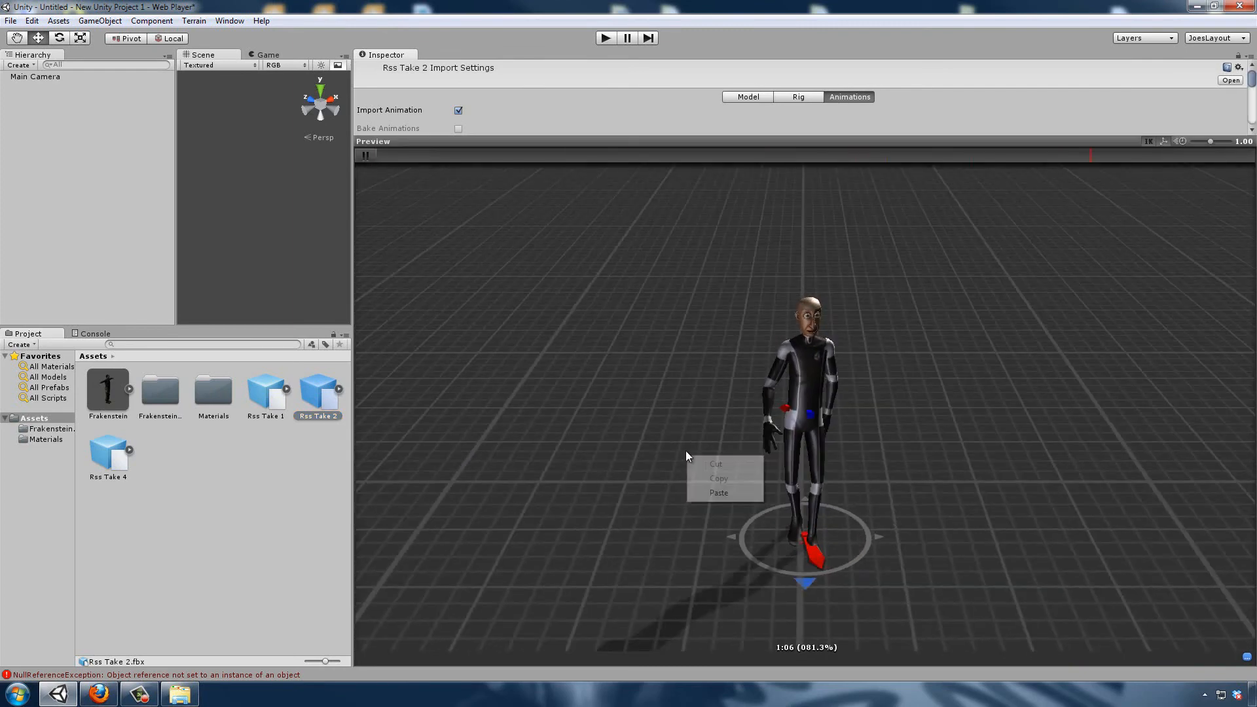
drag(113, 390, 819, 459)
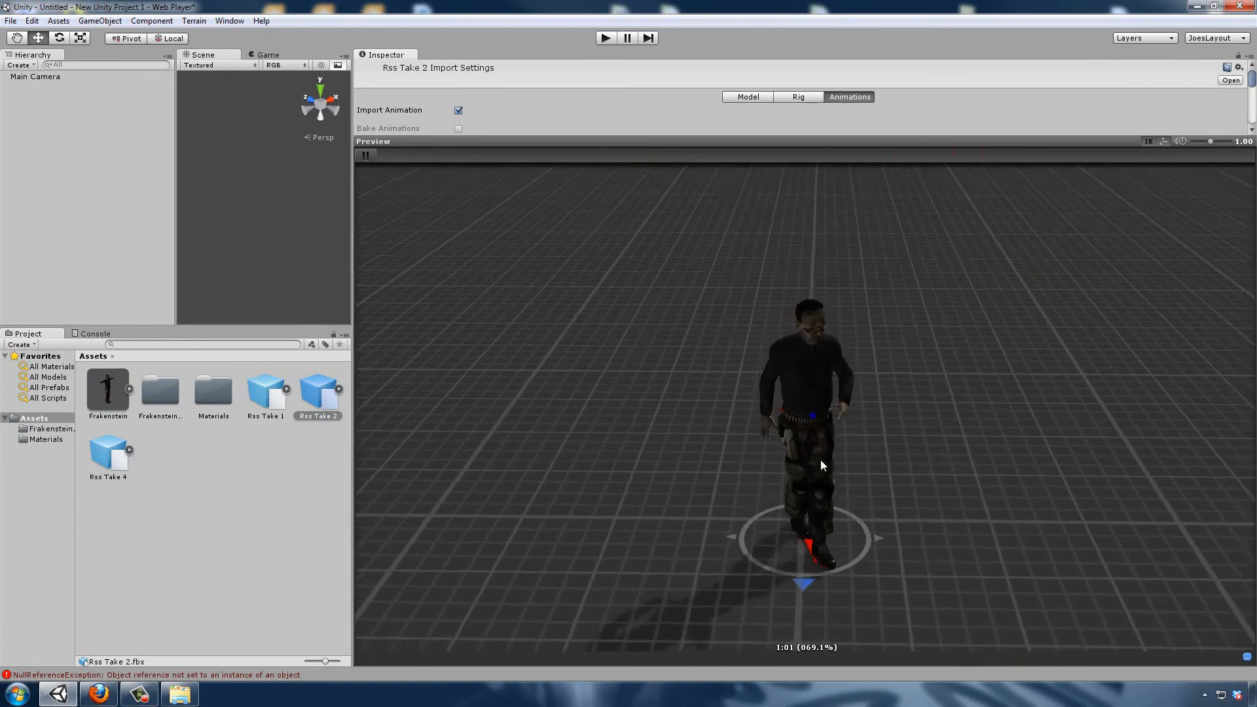
right_drag(820, 460, 740, 419)
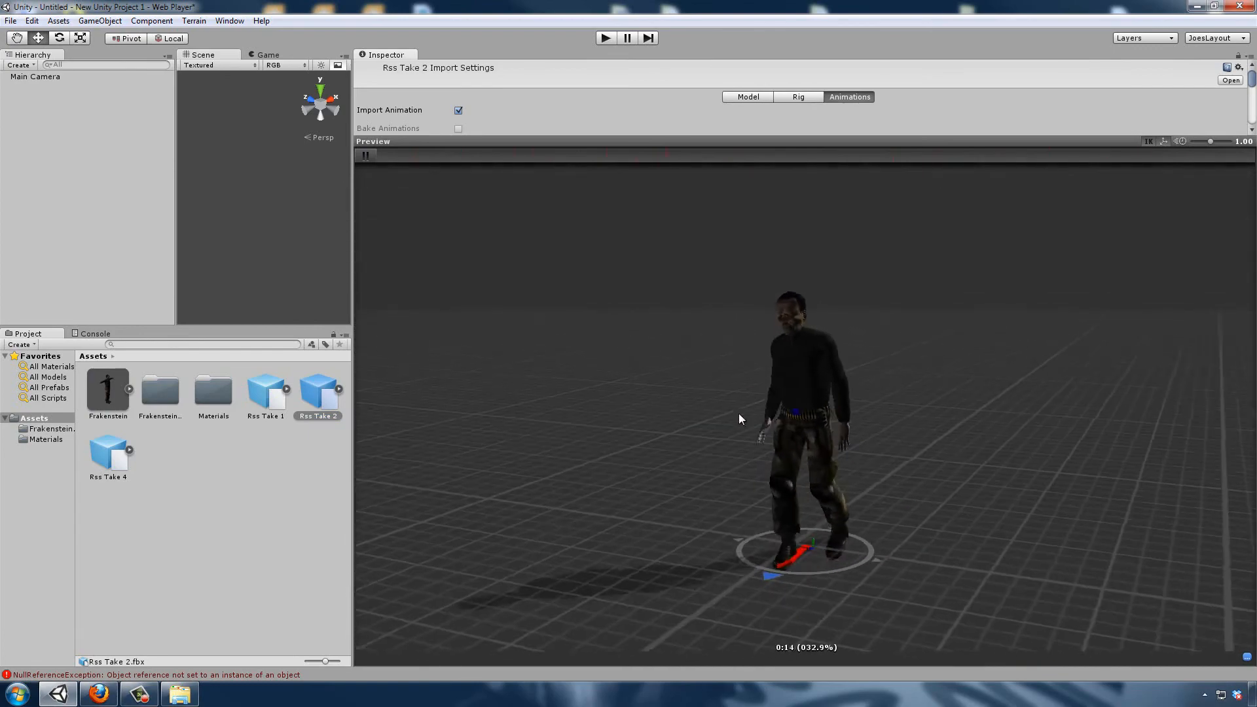
Step: Play Rss Take 4's clip on Frakenstein to check that the retargeted motion loops well
click(108, 453)
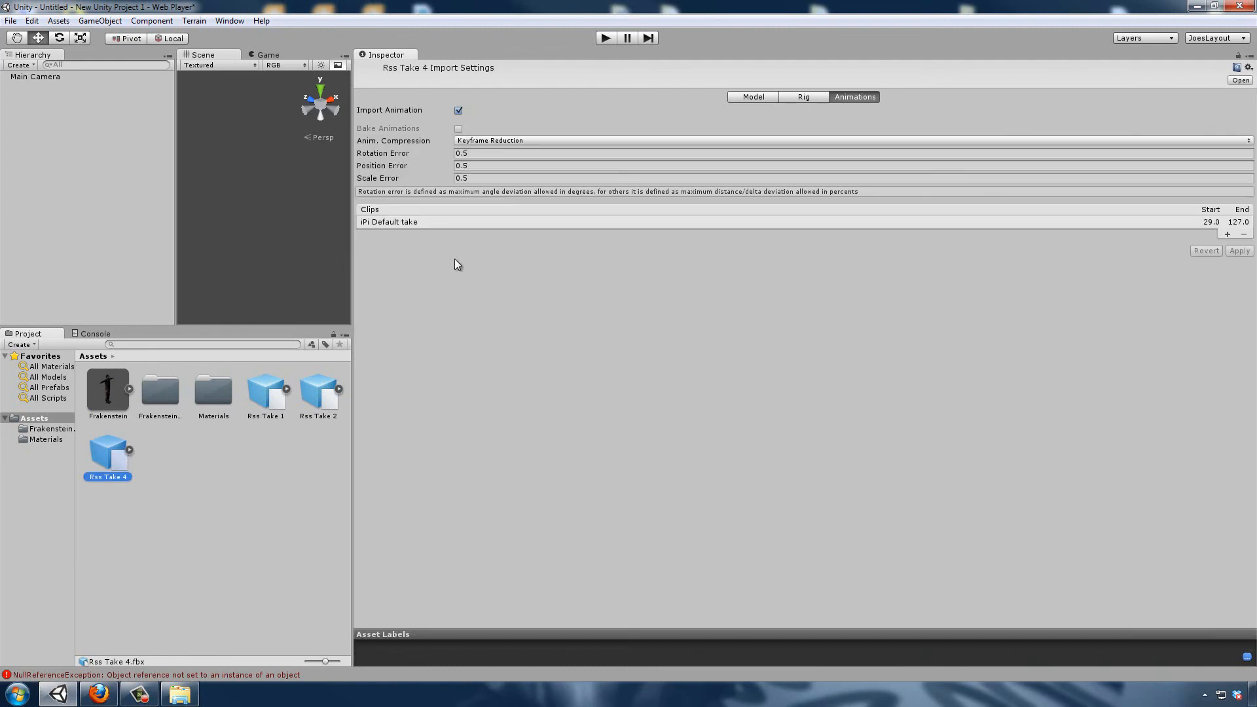
click(400, 222)
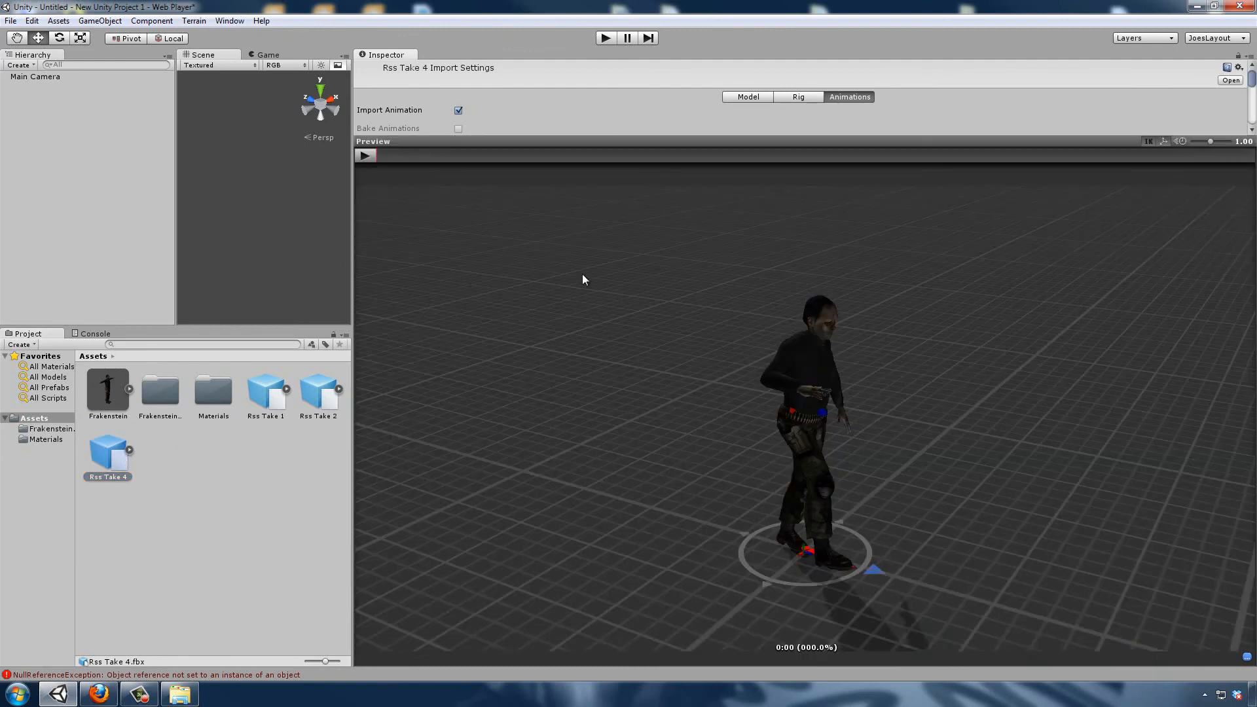
click(373, 153)
right_drag(685, 249, 626, 256)
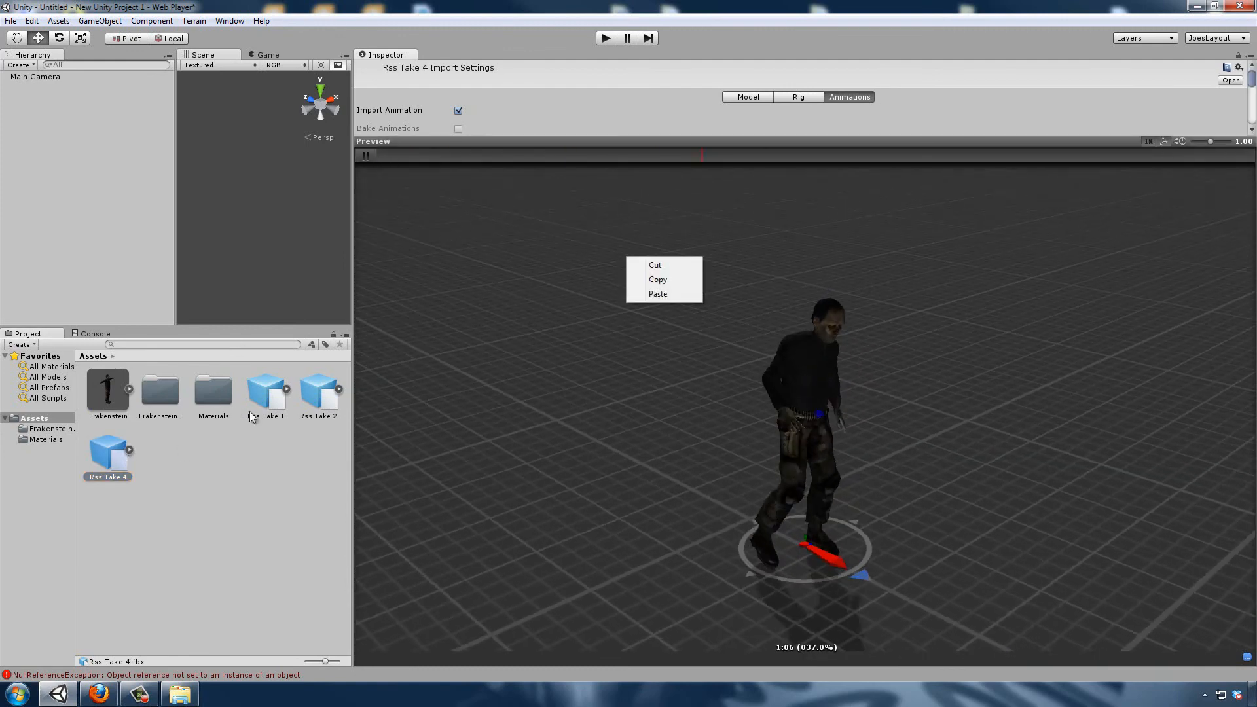
Step: Play Rss Take 1's iPi Default take on Frakenstein and examine the motion from all sides
click(251, 417)
click(395, 222)
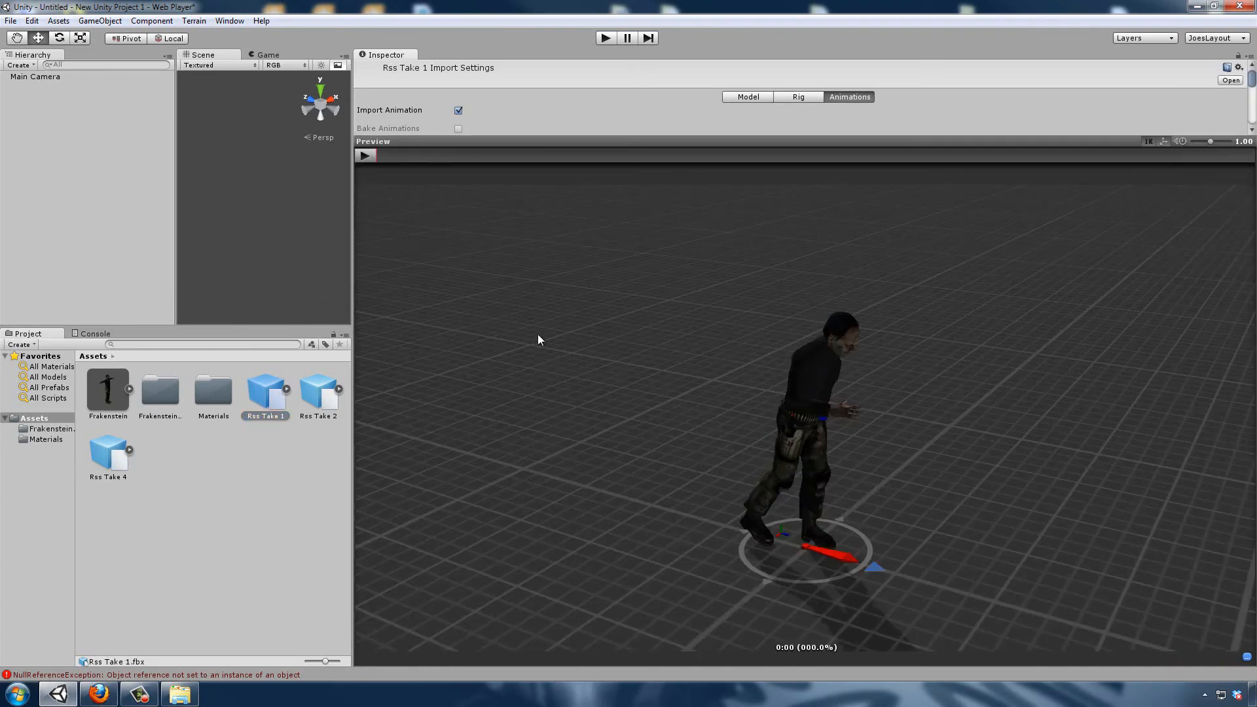
click(368, 155)
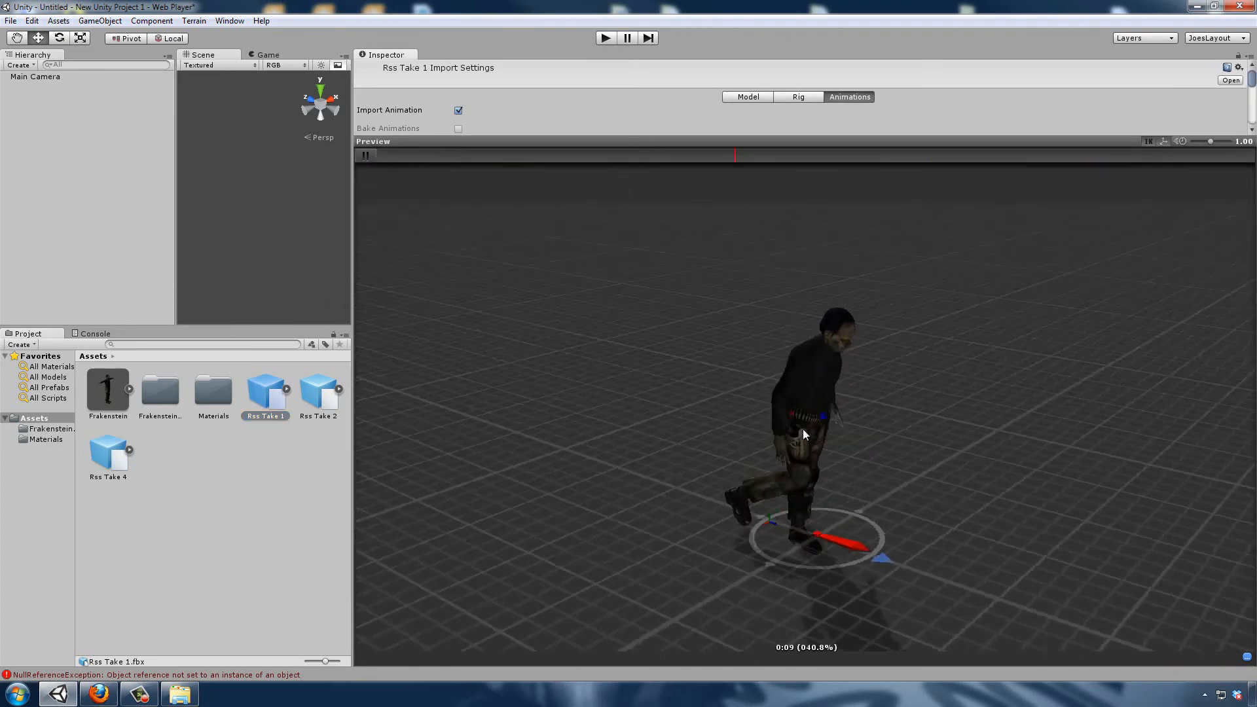
right_drag(803, 430, 460, 419)
drag(1013, 439, 628, 439)
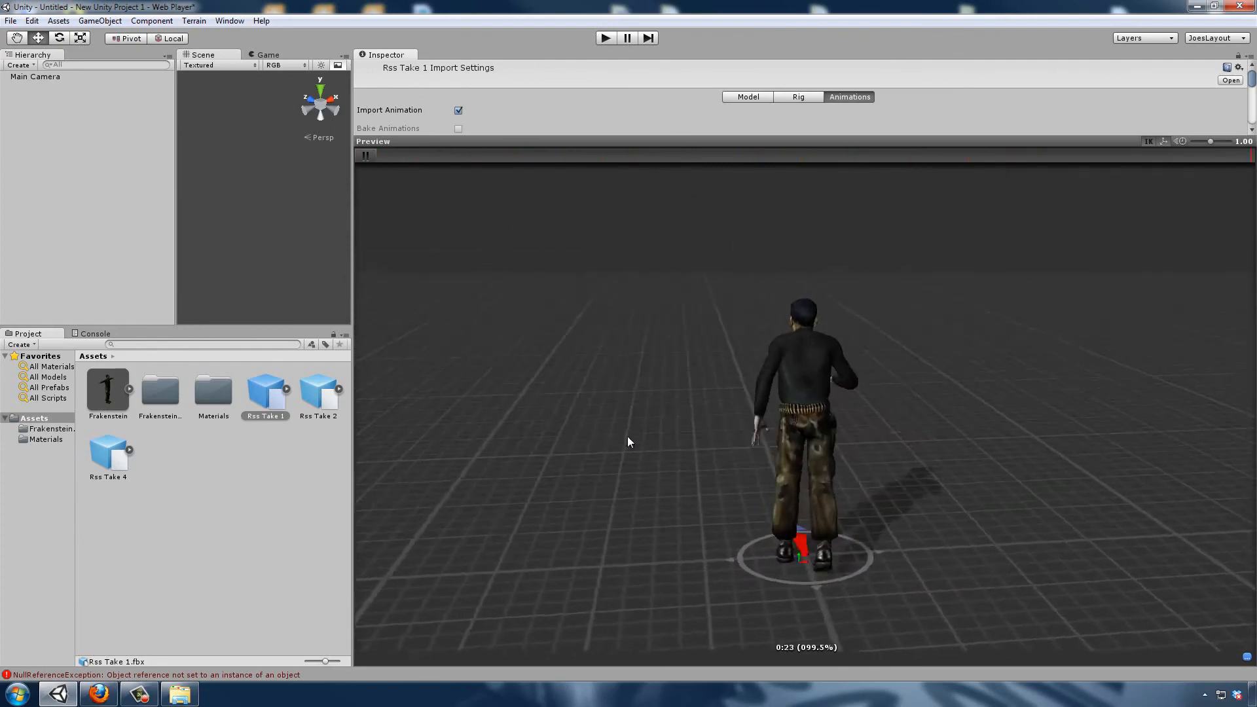
drag(931, 385, 460, 383)
drag(935, 453, 831, 441)
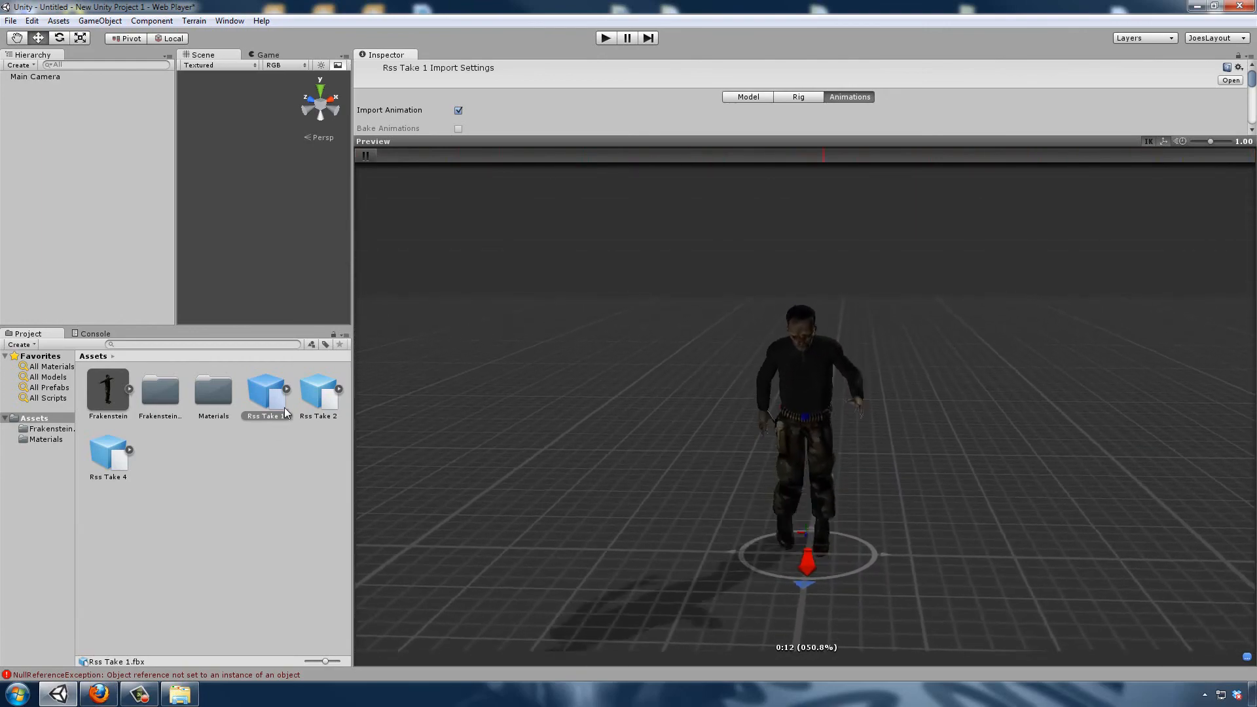
Step: Play Rss Take 2's clip on Frakenstein and inspect the walk from another angle
click(317, 396)
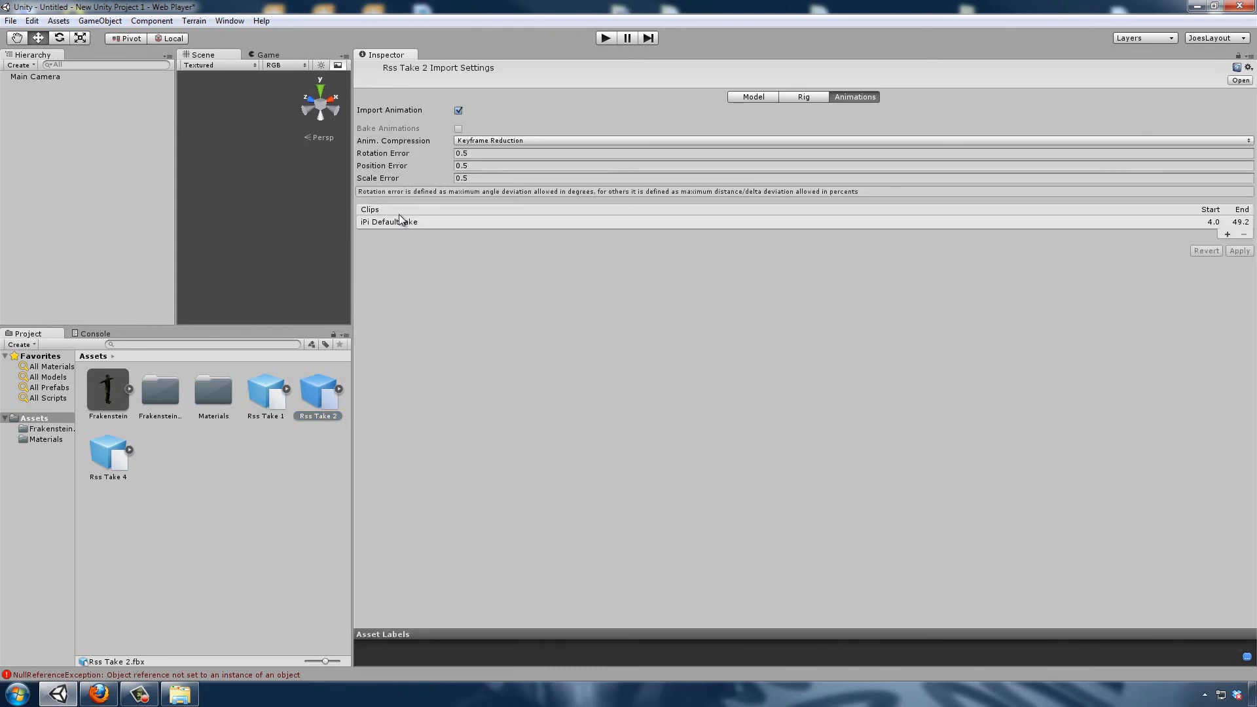
click(401, 221)
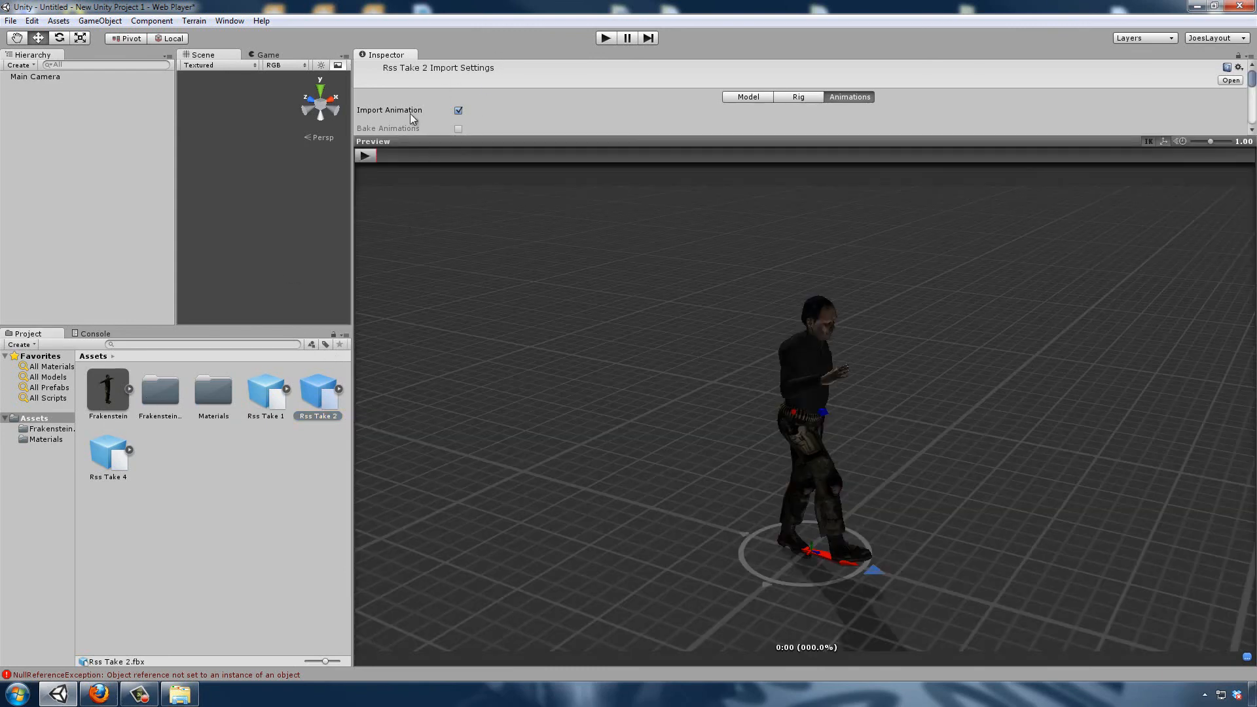
click(365, 156)
drag(929, 413, 530, 434)
Step: Replay Rss Take 4's iPi Default take on Frakenstein and examine the motion from several angles
click(108, 456)
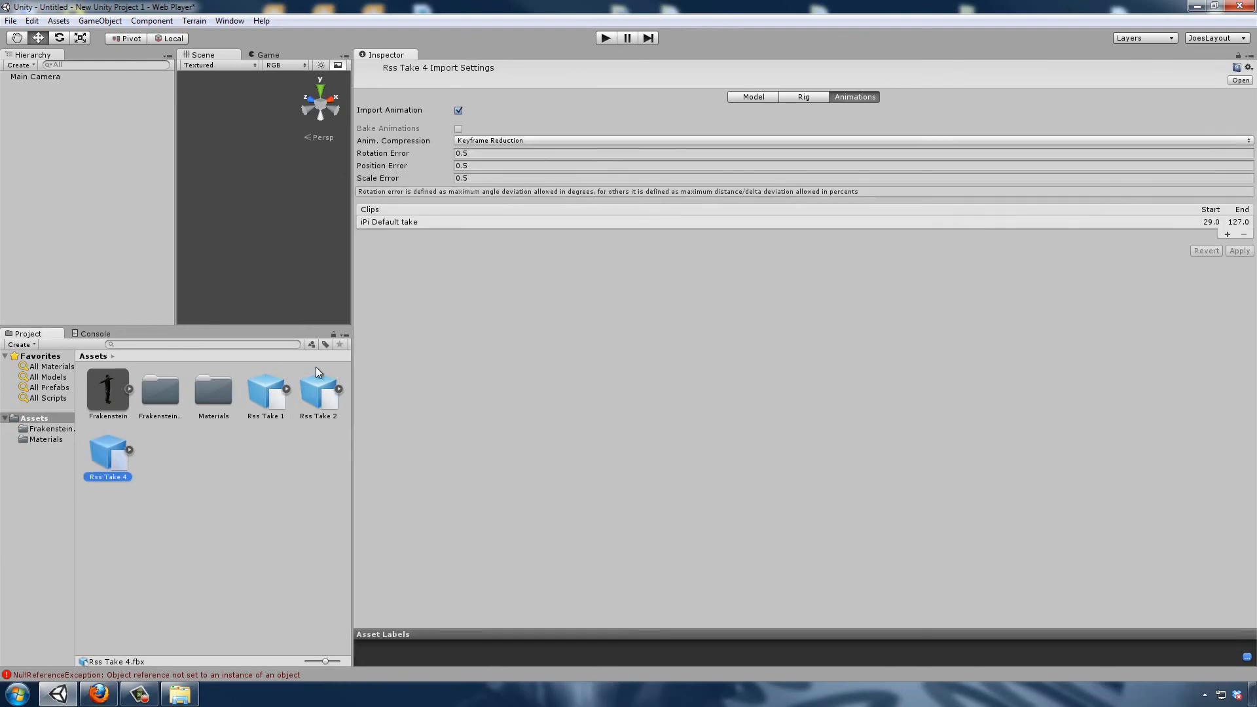
click(377, 221)
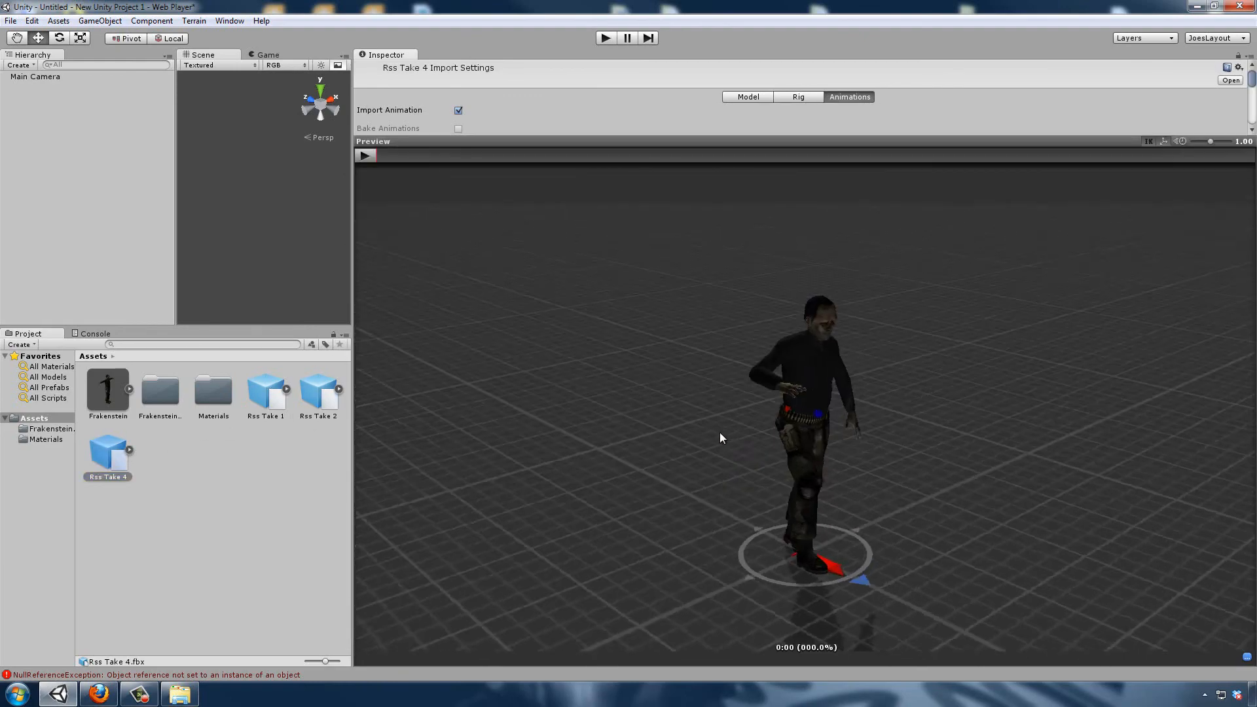
click(370, 153)
drag(735, 446, 590, 465)
right_click(589, 466)
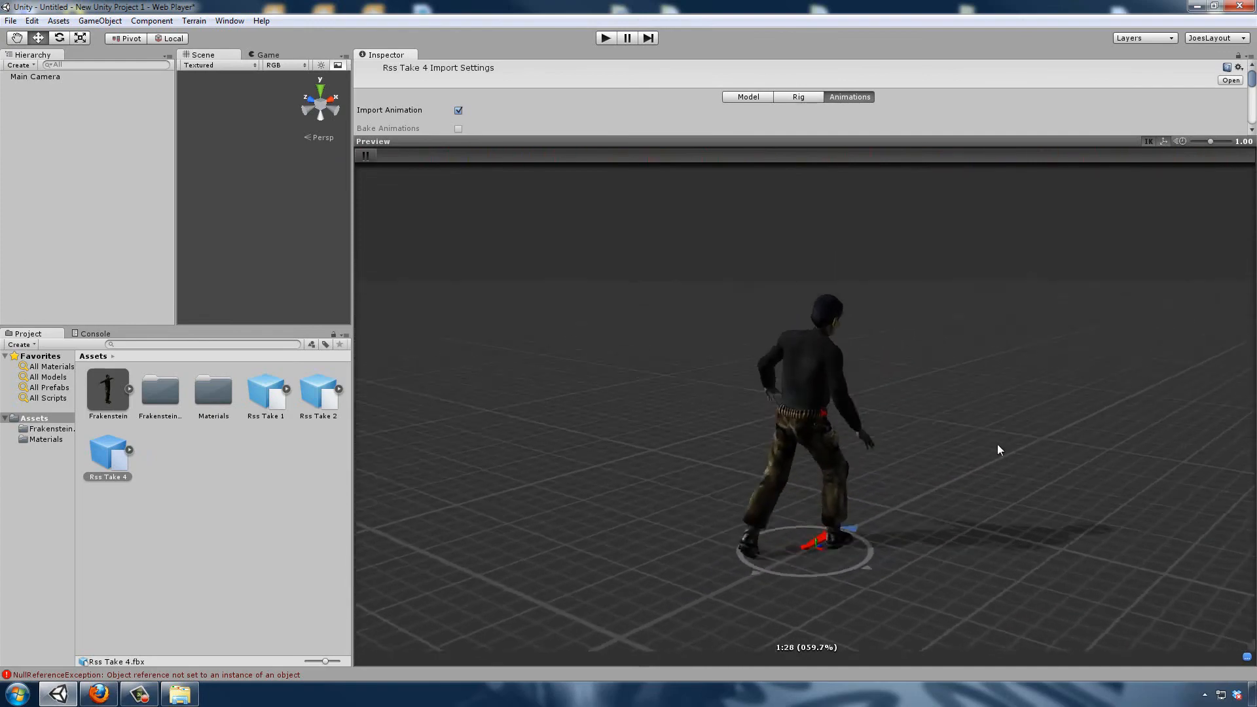